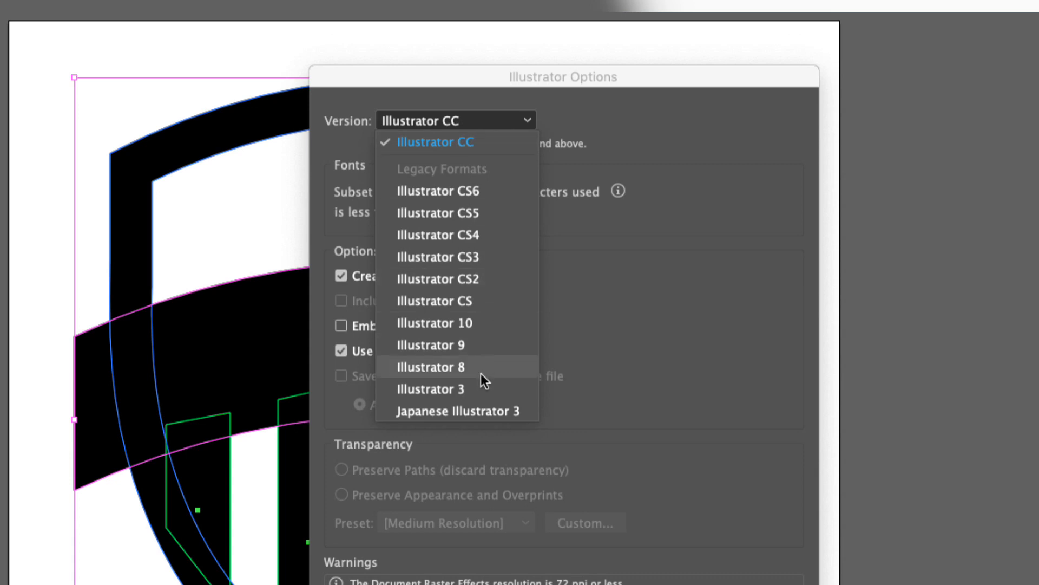
# Step: Set the file version to Illustrator 8 and save the shield logo artwork
pyautogui.click(481, 372)
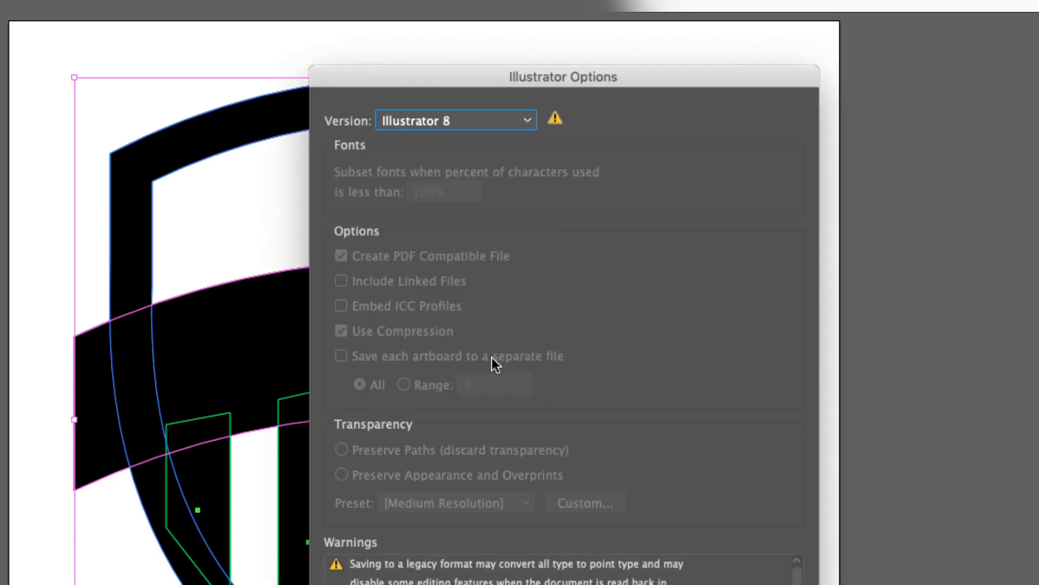
pyautogui.click(766, 584)
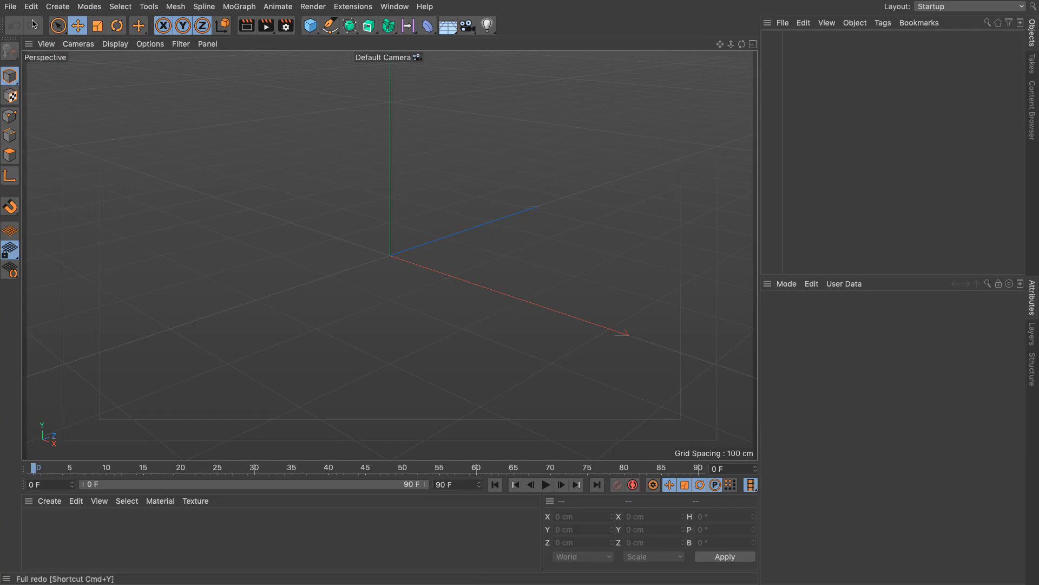
# Step: In Cinema 4D, open Shield_logo Simplified 01A.ai, importing it at a scale of 1 centimeter with connected splines
pyautogui.click(25, 7)
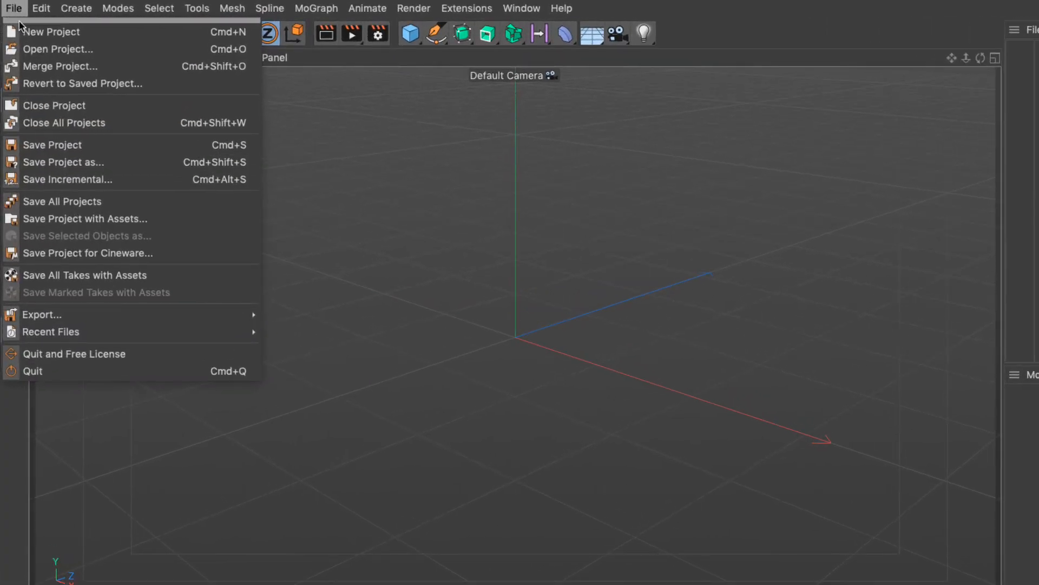
pyautogui.click(30, 50)
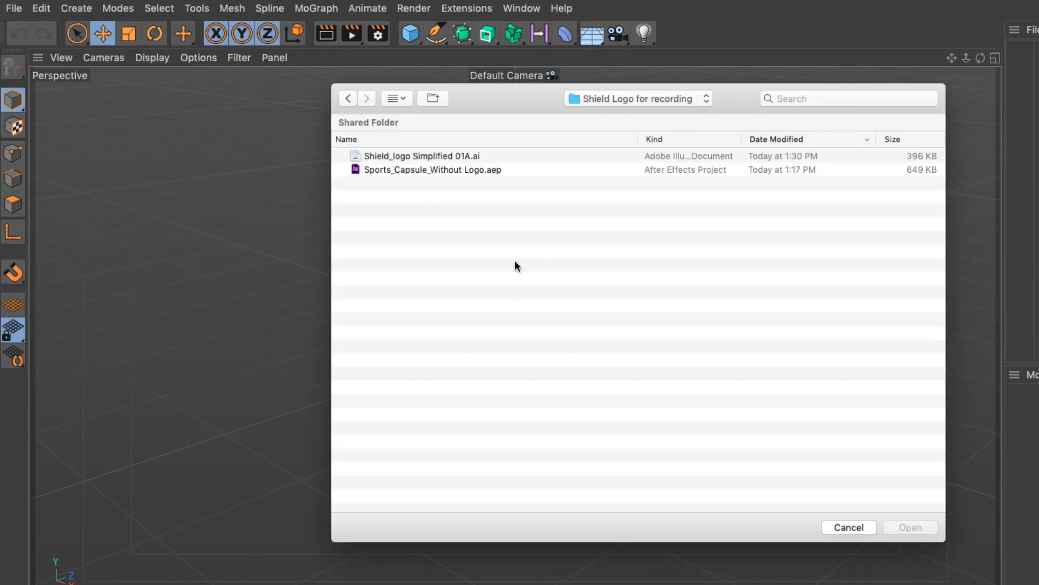
pyautogui.click(458, 157)
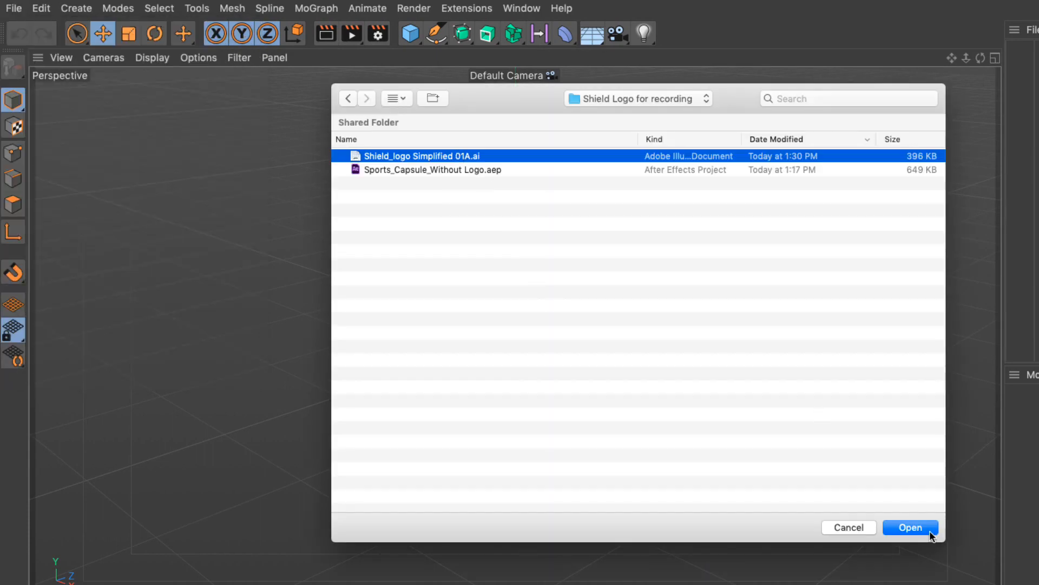
pyautogui.click(910, 526)
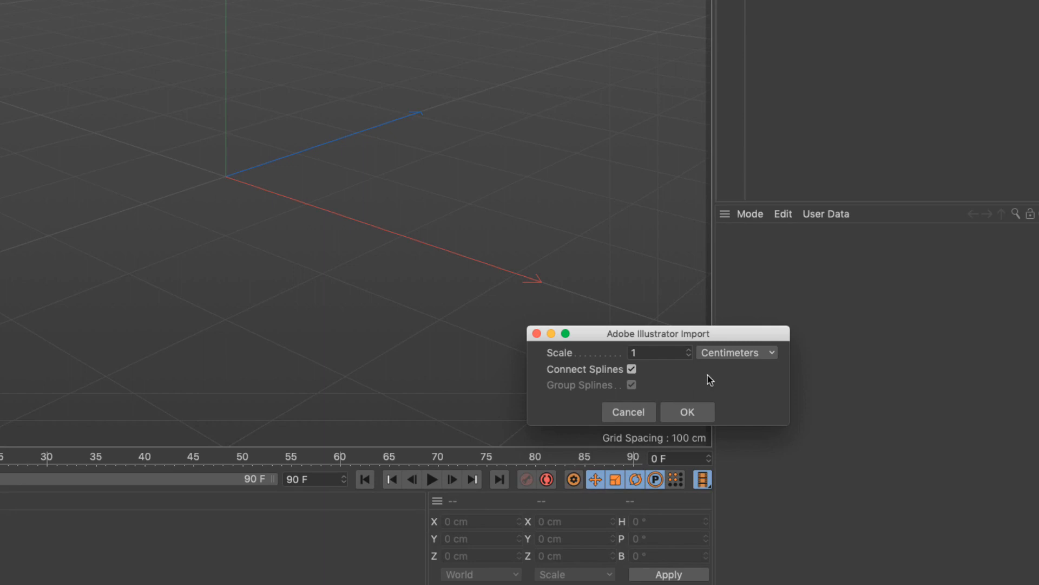
pyautogui.click(698, 415)
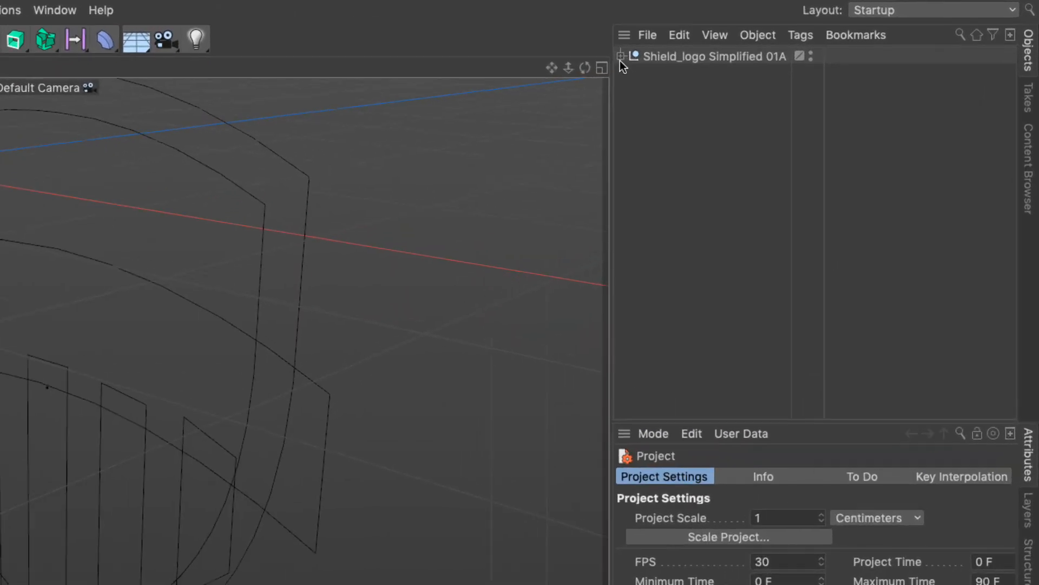
# Step: Expand the imported Shield_logo Simplified 01A null and set its X and Y position to 0 cm
pyautogui.click(620, 57)
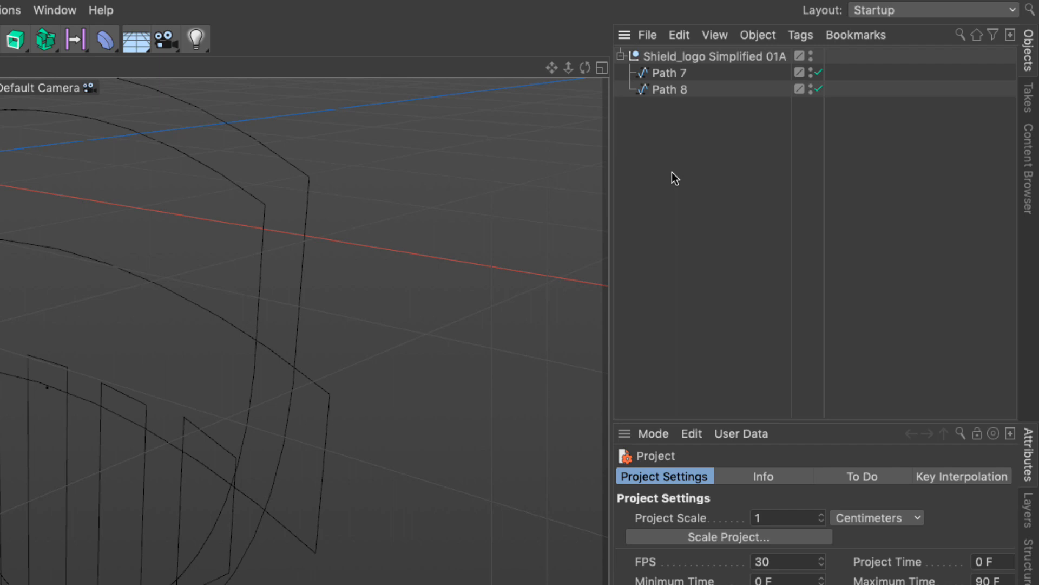
pyautogui.click(664, 60)
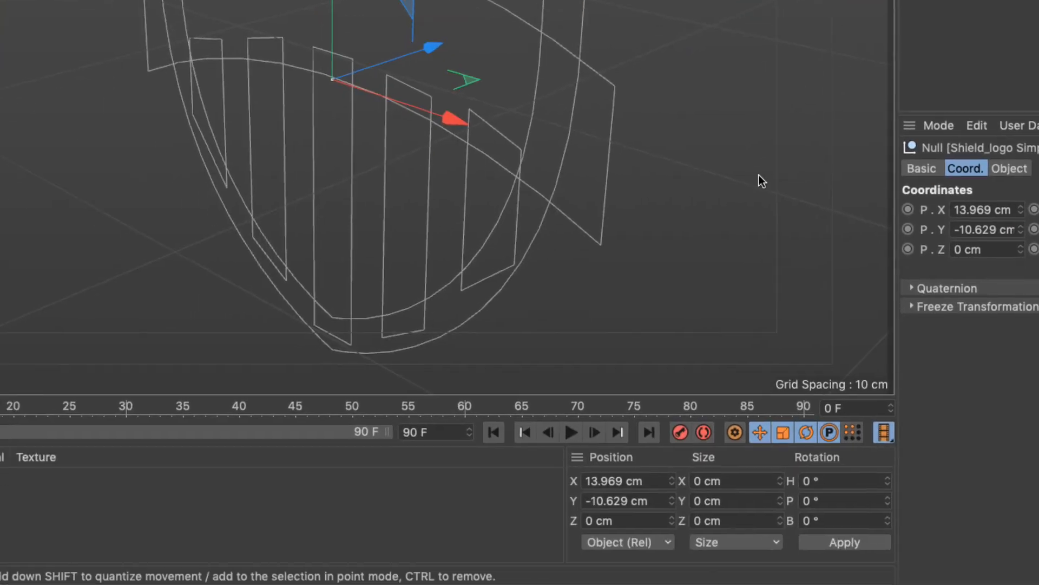
pyautogui.click(611, 480)
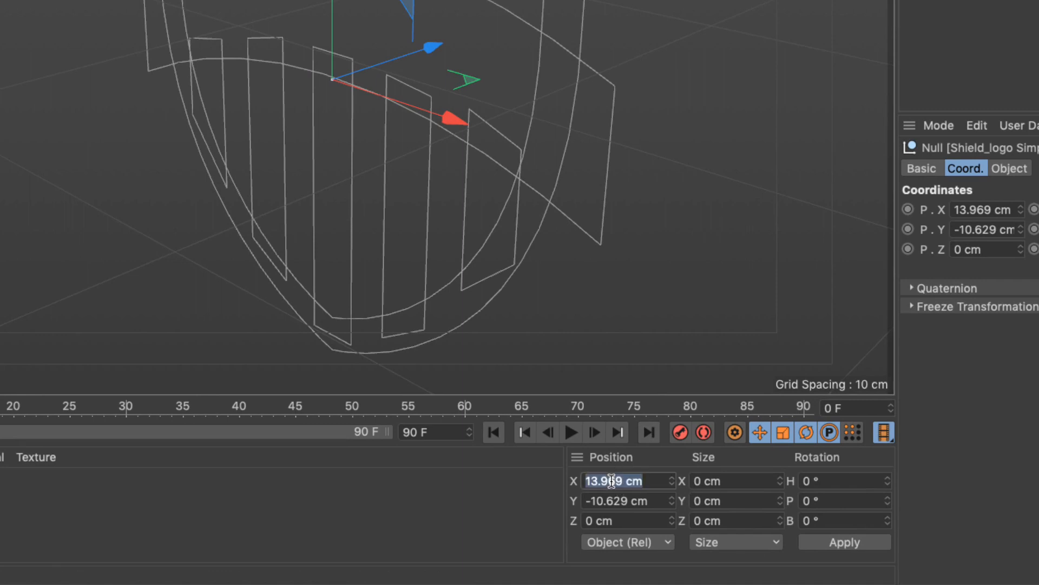
pyautogui.write('0')
pyautogui.press('Tab')
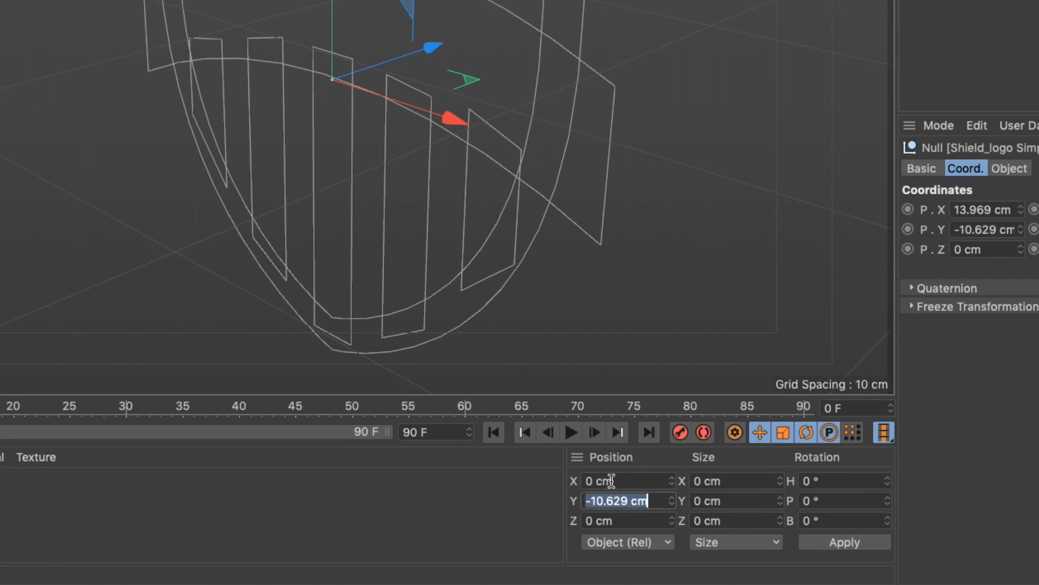
pyautogui.write('0')
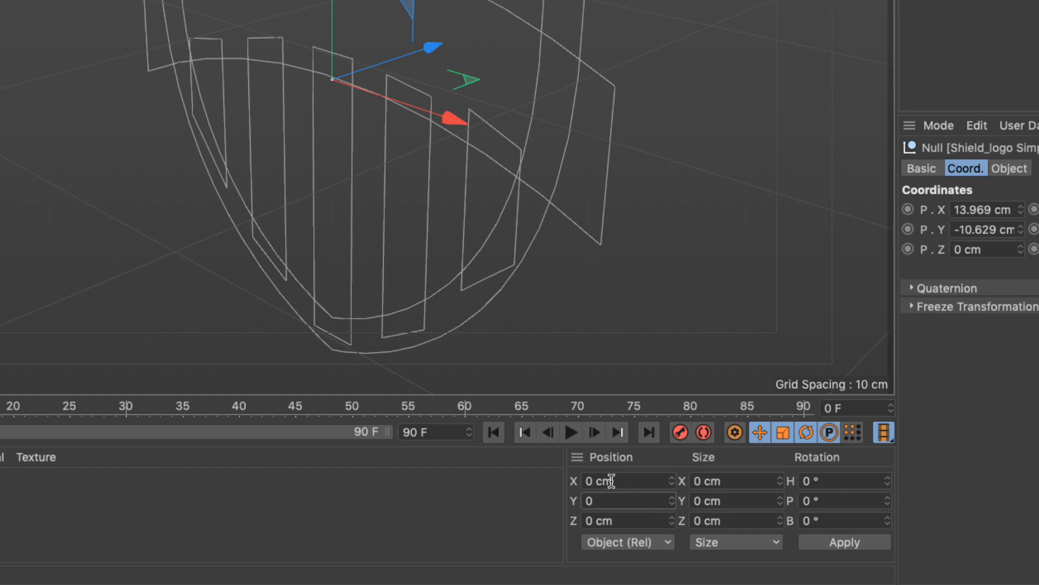
pyautogui.press('Return')
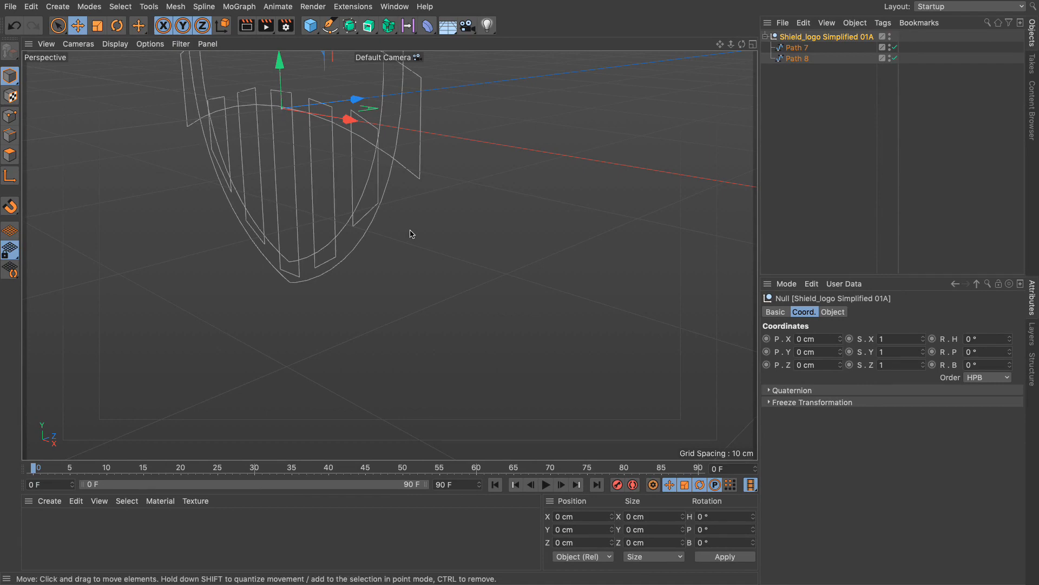
# Step: Move Path 7 and Path 8 out of the Shield_logo Simplified 01A null and delete the empty null
pyautogui.click(50, 44)
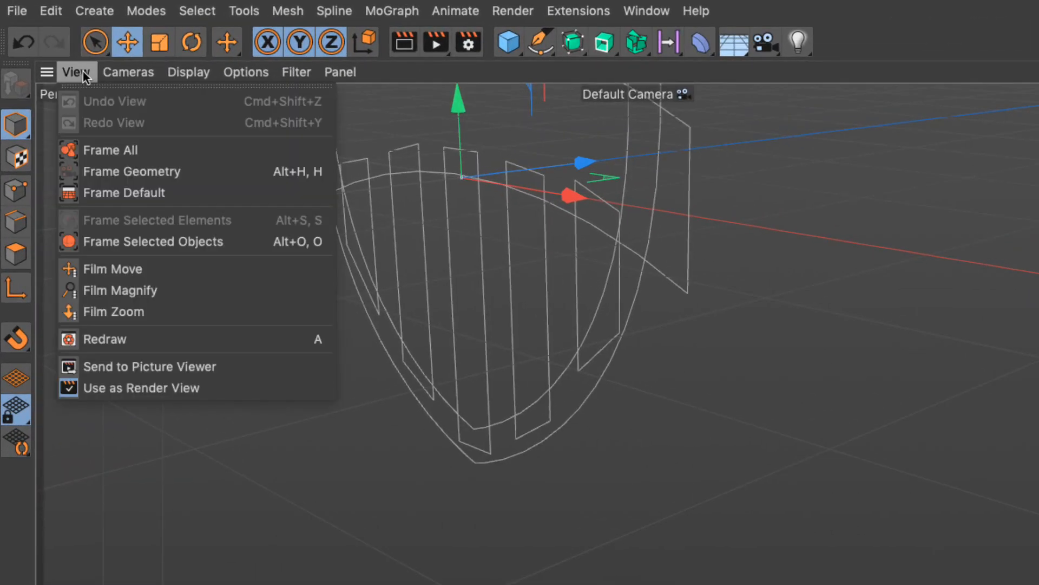
pyautogui.click(104, 172)
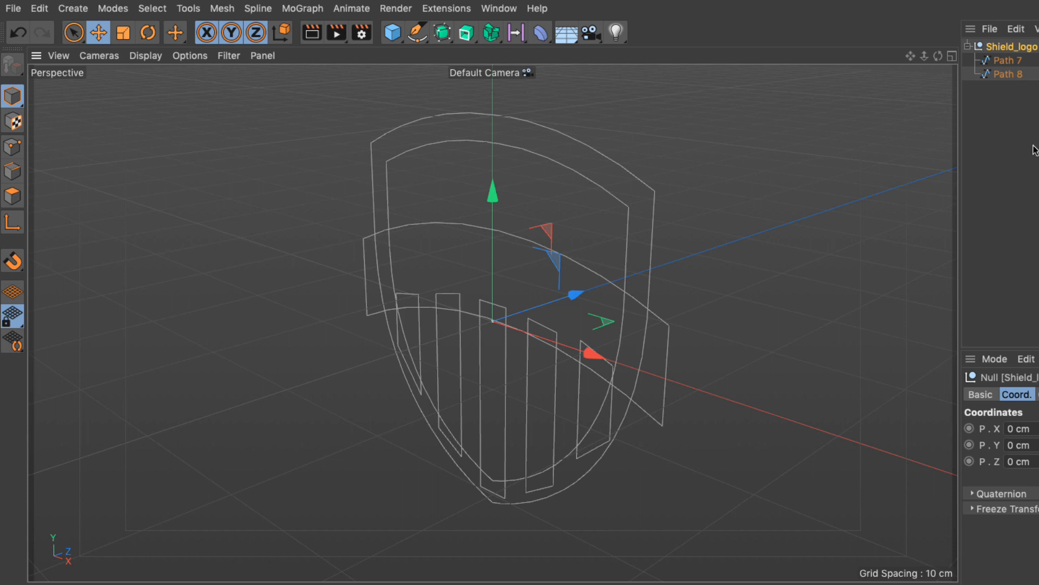
pyautogui.click(1017, 319)
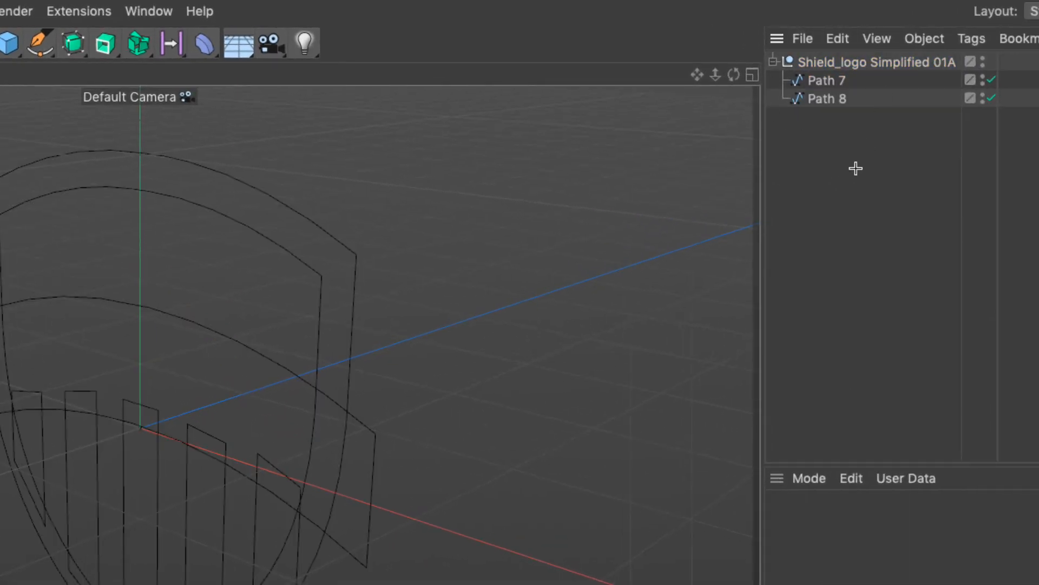
pyautogui.moveTo(856, 168); pyautogui.dragTo(822, 160)
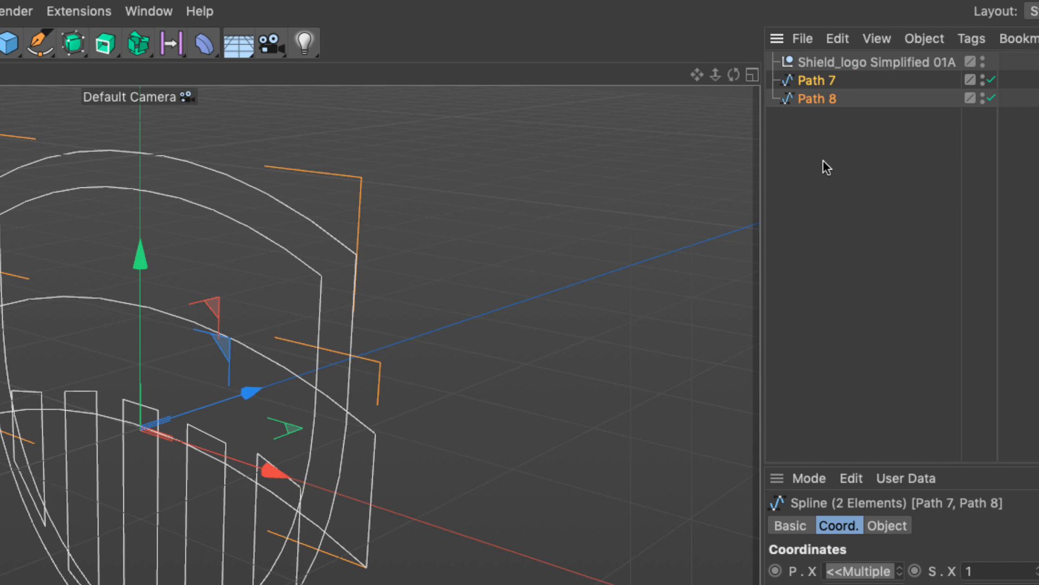
pyautogui.click(811, 61)
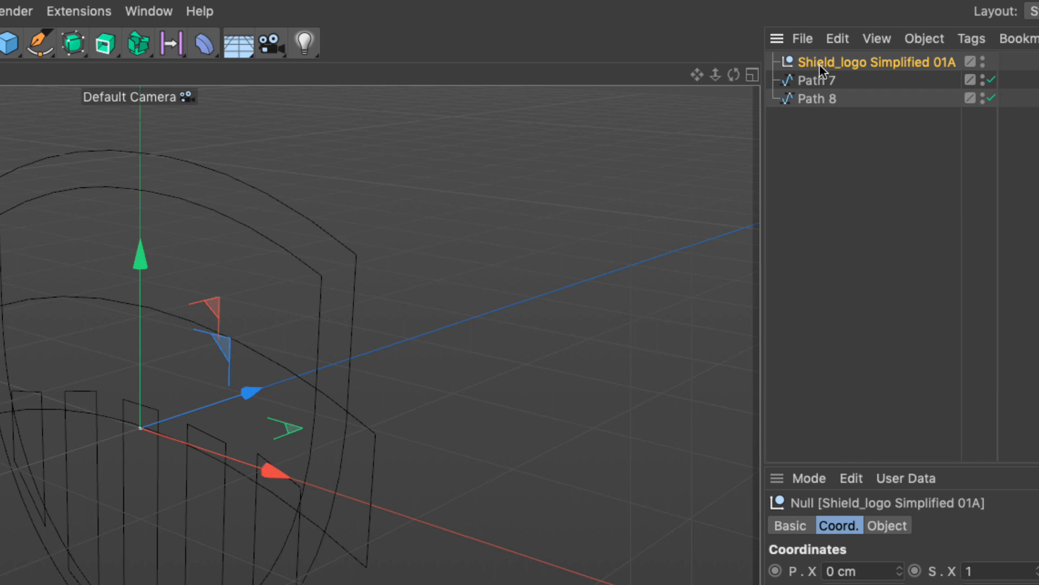
pyautogui.press('Delete')
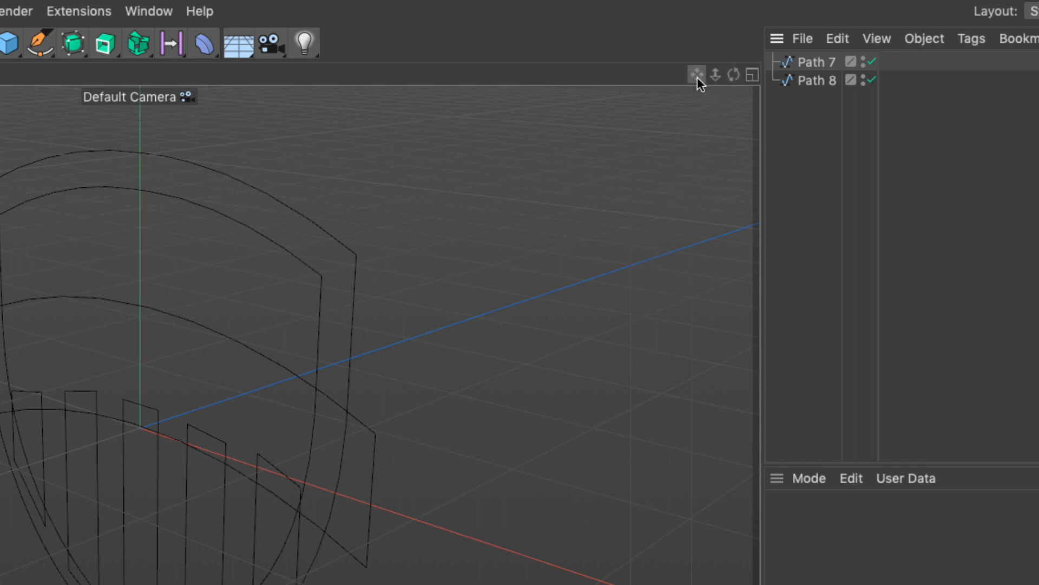
pyautogui.moveTo(697, 77)
pyautogui.mouseDown()
pyautogui.moveTo(644, 130)
pyautogui.moveTo(784, 105)
pyautogui.moveTo(156, 69)
pyautogui.moveTo(449, 153)
pyautogui.moveTo(675, 60)
pyautogui.mouseUp()
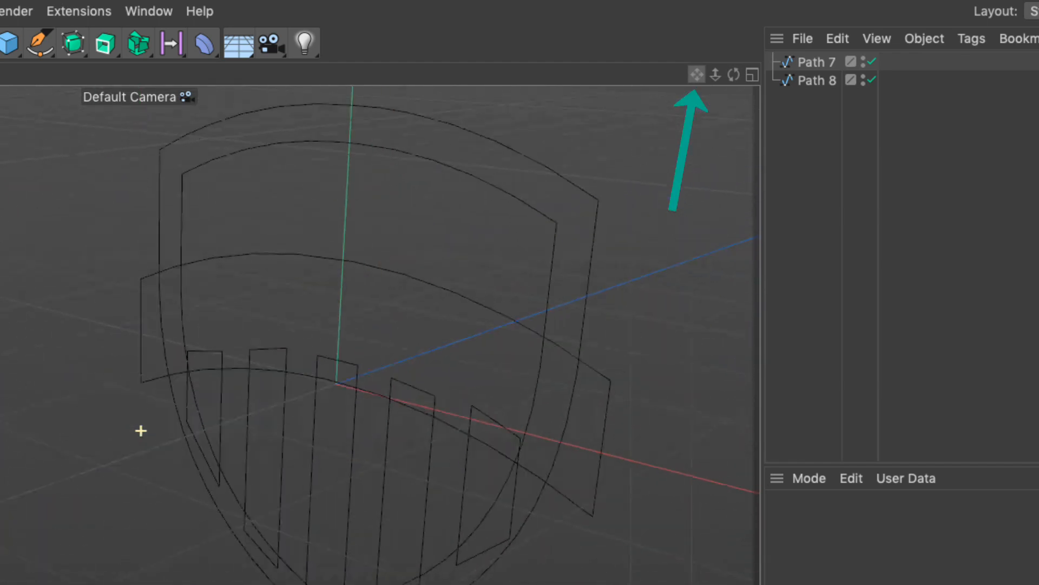
pyautogui.moveTo(141, 430); pyautogui.dragTo(95, 430)
pyautogui.scroll(3, 141, 430)
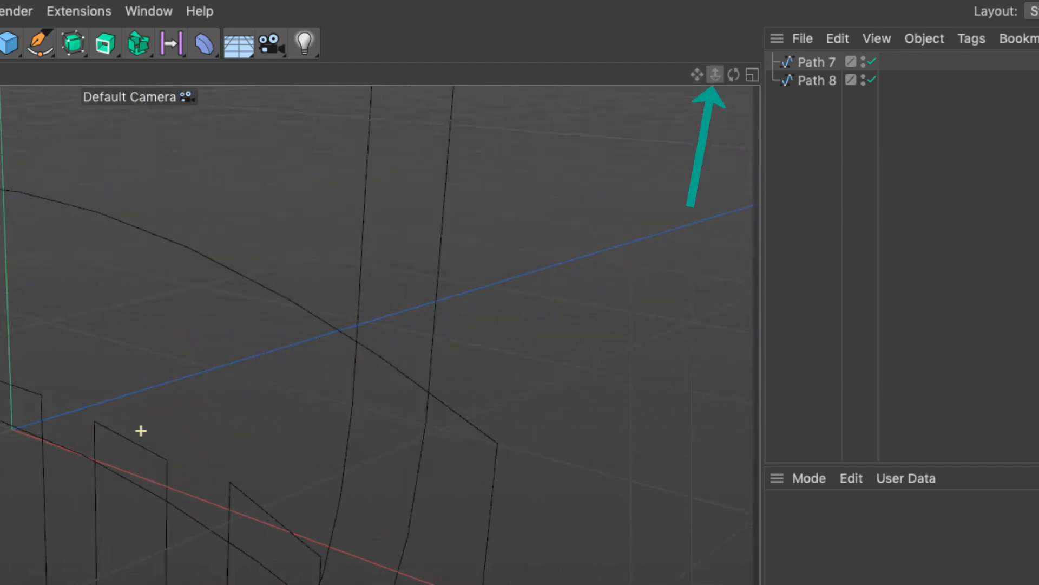
pyautogui.scroll(-6, 140, 430)
pyautogui.scroll(3, 141, 430)
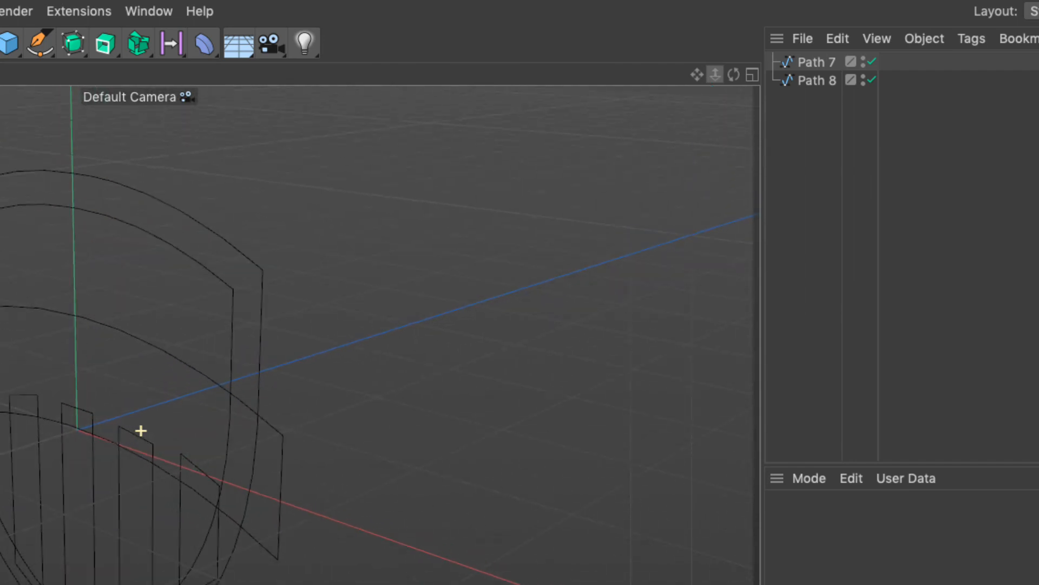
pyautogui.moveTo(734, 75); pyautogui.dragTo(647, 80)
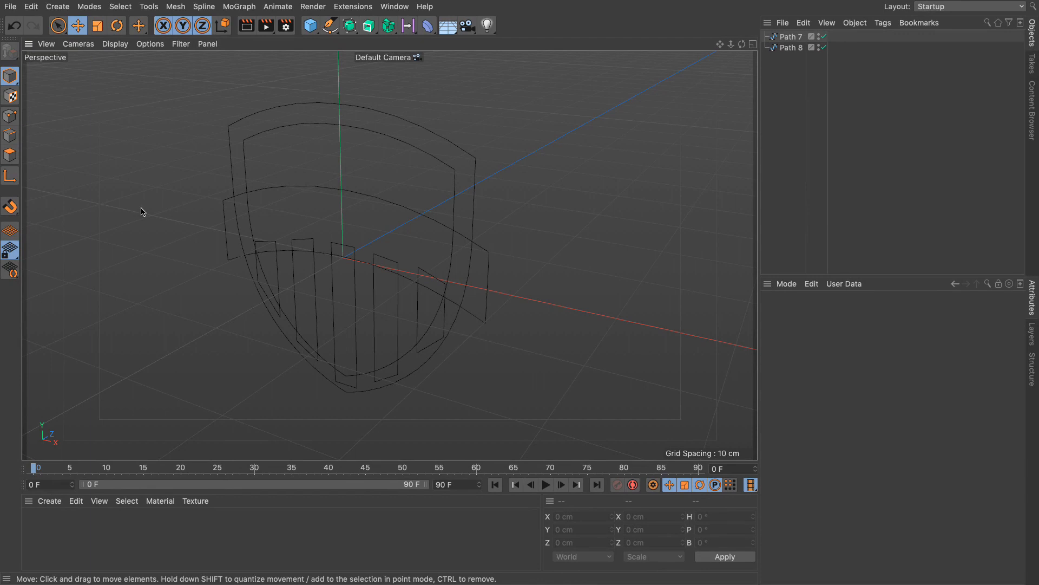
# Step: Hide the grid in the perspective viewport
pyautogui.click(181, 44)
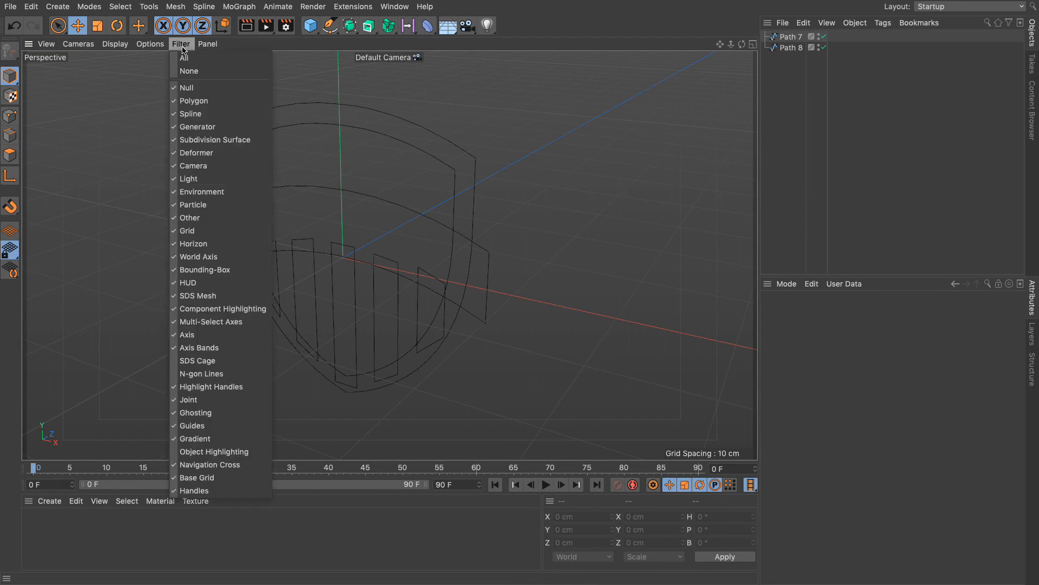
pyautogui.click(193, 232)
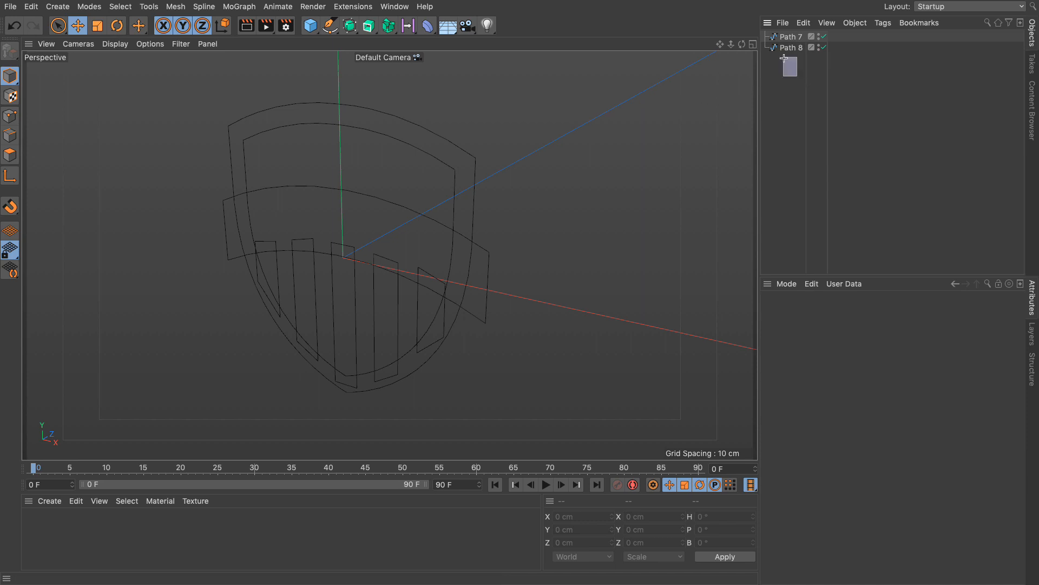
# Step: Scale the Path 7 and Path 8 splines together by a factor of 10 on all axes
pyautogui.moveTo(798, 77); pyautogui.dragTo(771, 32)
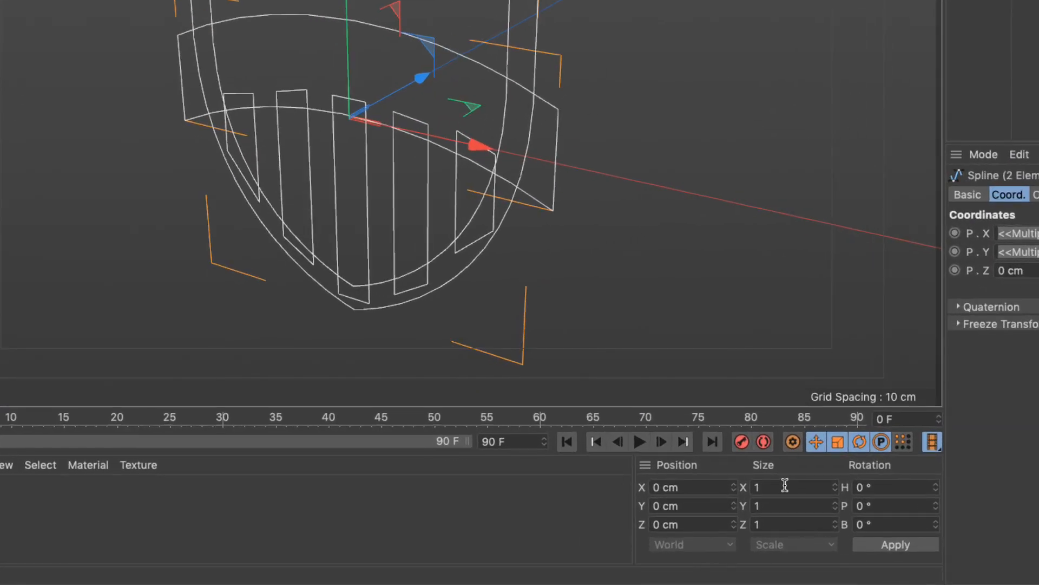
pyautogui.click(779, 488)
pyautogui.doubleClick(778, 488)
pyautogui.write('10')
pyautogui.press('Tab')
pyautogui.write('0')
pyautogui.press('Tab')
pyautogui.write('10')
pyautogui.click(887, 547)
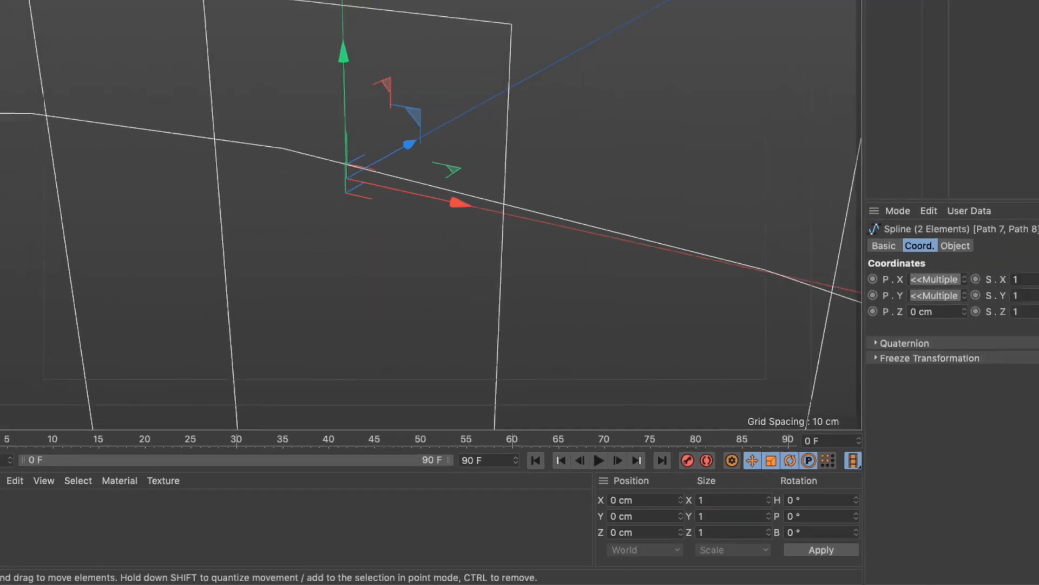
pyautogui.click(46, 43)
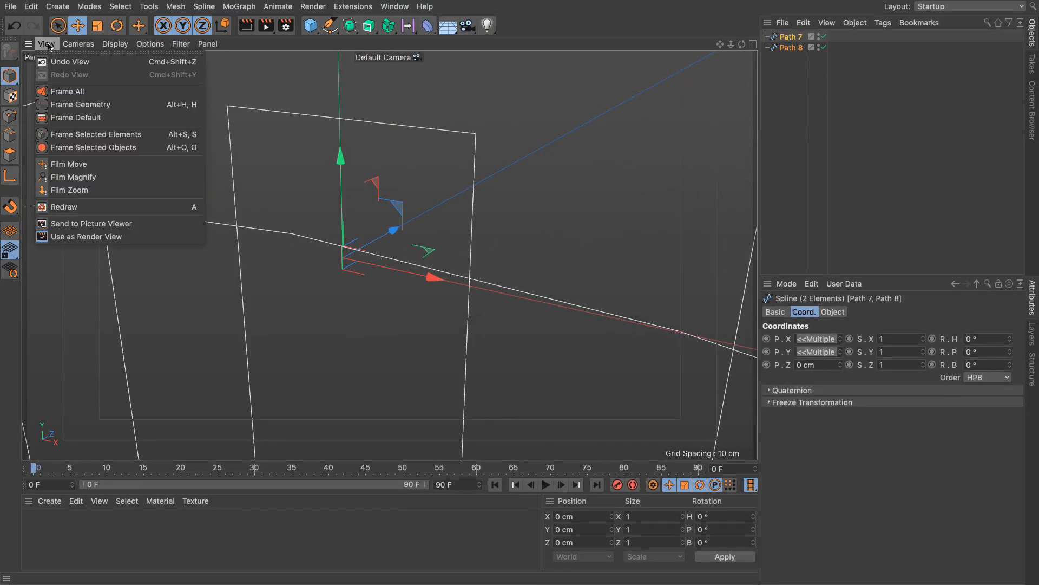
pyautogui.click(69, 105)
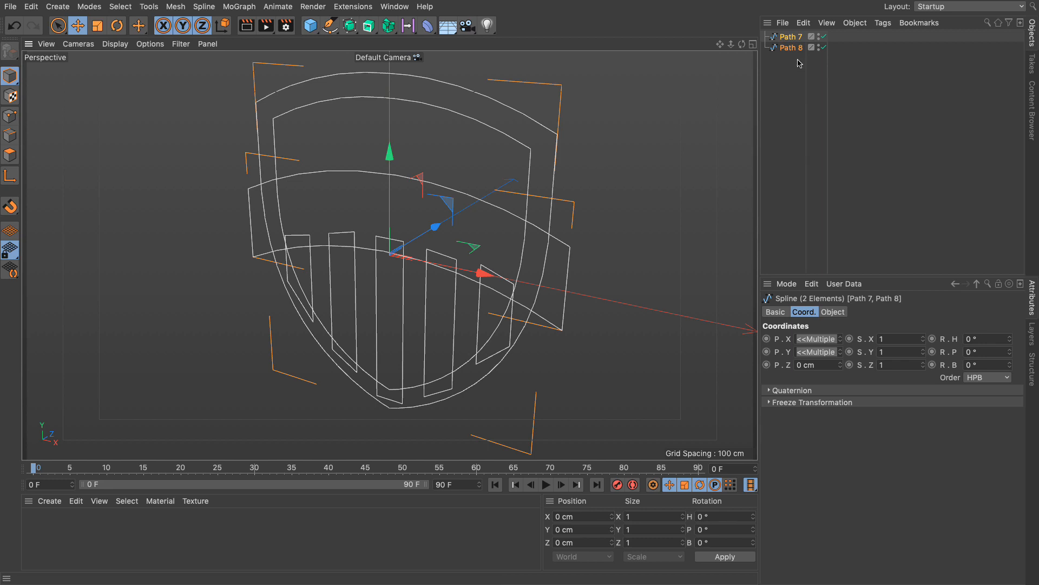
# Step: Check which shape each spline holds and rename the Path 8 spline to "banner"
pyautogui.click(791, 38)
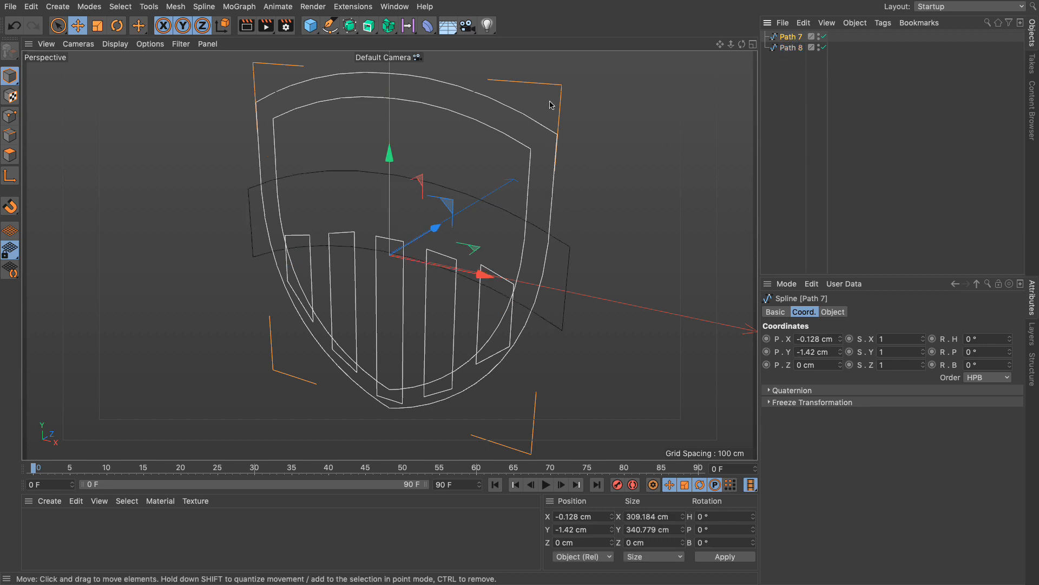
pyautogui.click(789, 54)
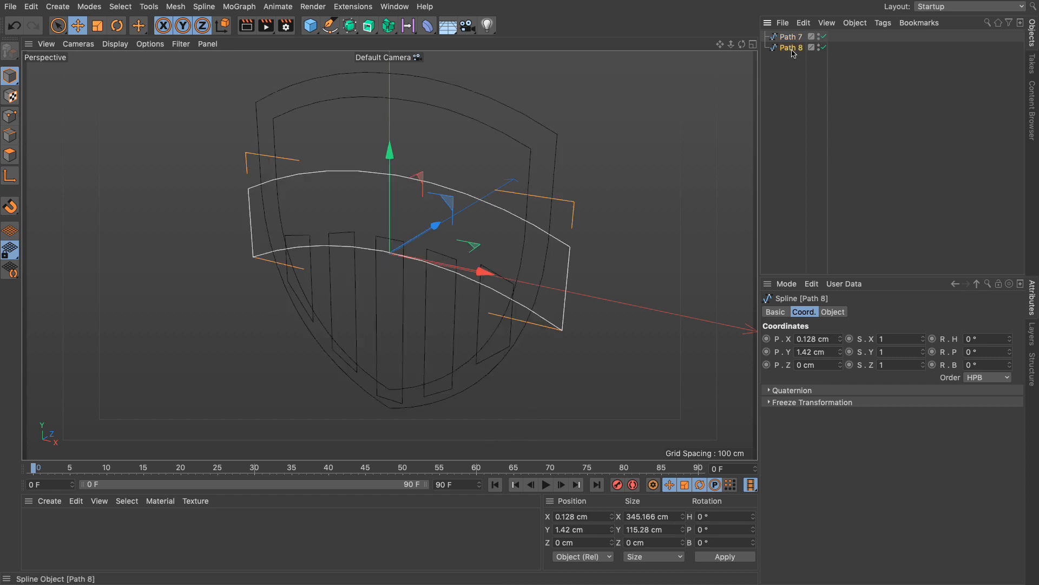
pyautogui.doubleClick(792, 48)
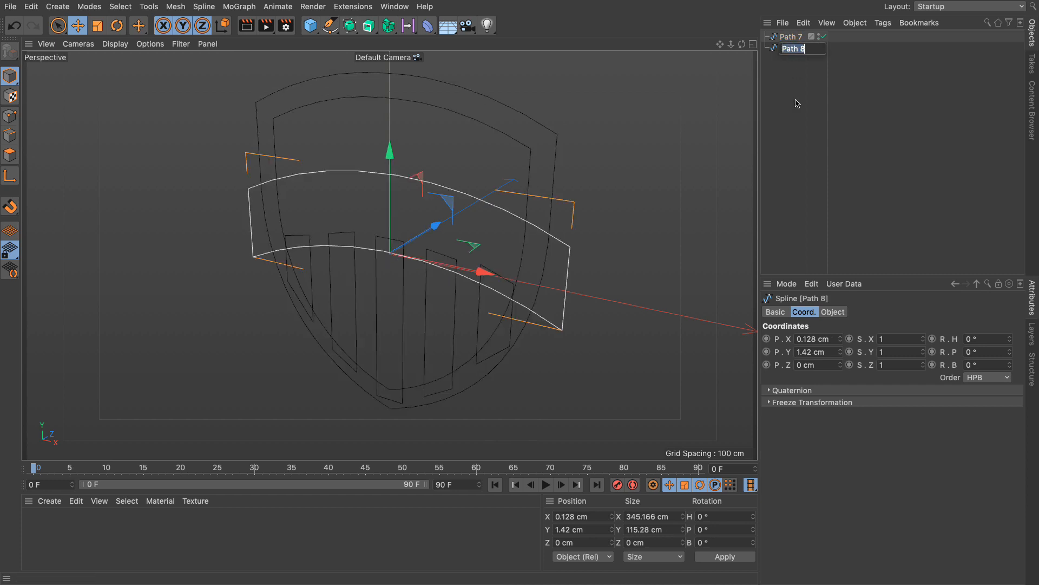
pyautogui.write('banner')
pyautogui.press('Return')
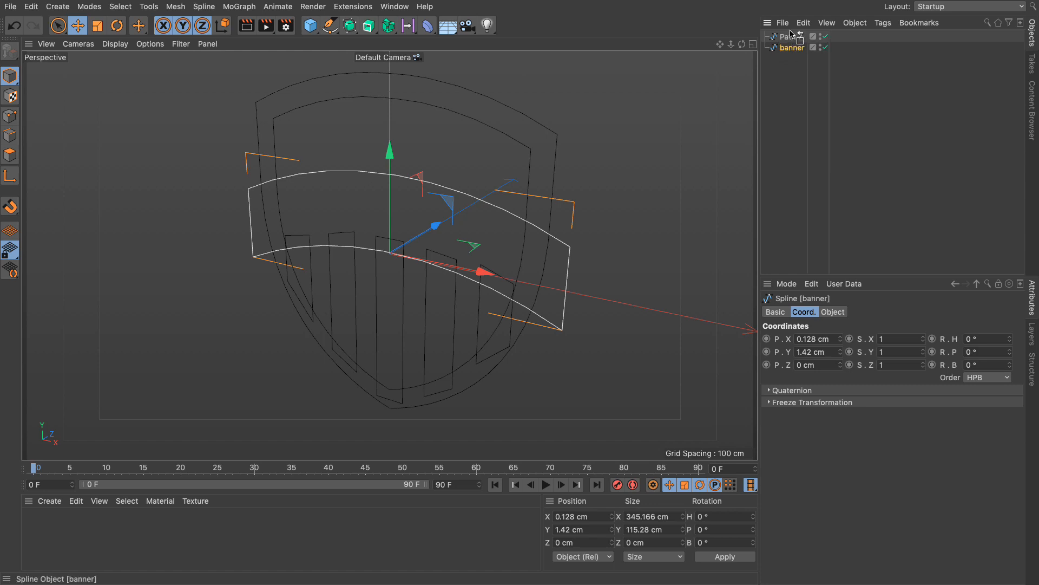
# Step: Place the banner spline above Path 7 in the object hierarchy and force its editor visibility on
pyautogui.moveTo(791, 48); pyautogui.dragTo(776, 41)
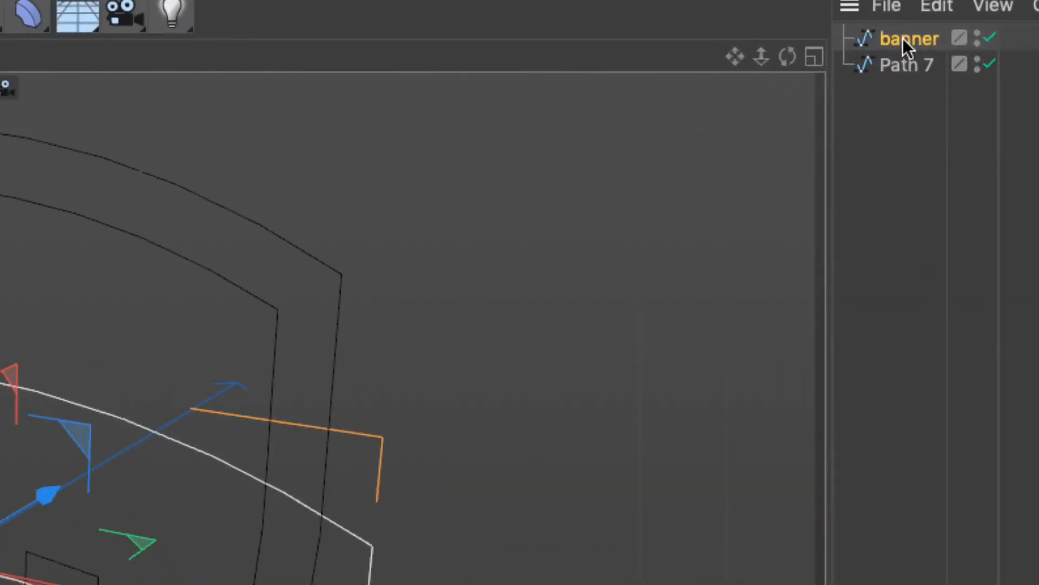
pyautogui.click(979, 34)
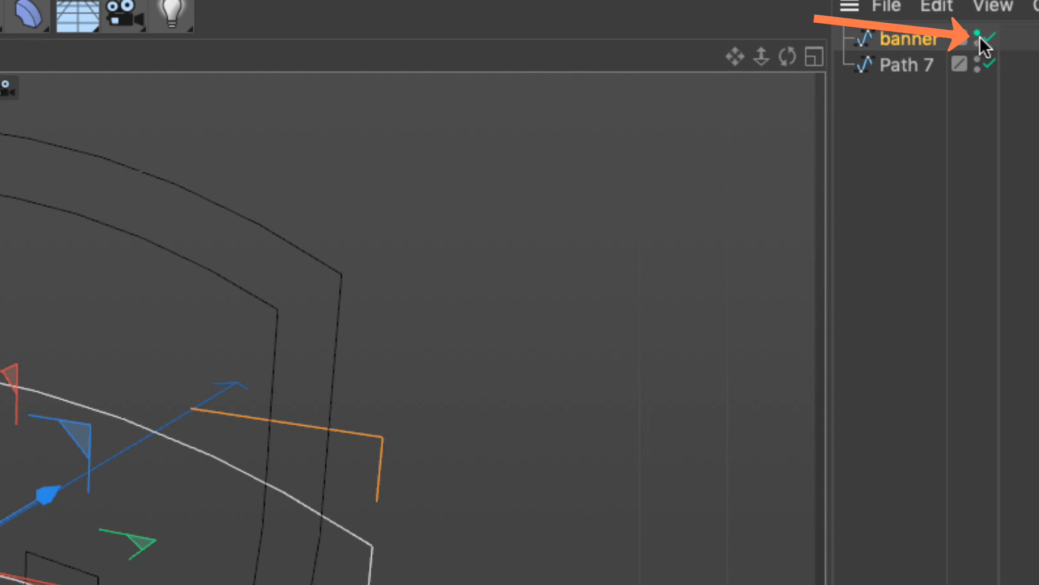
# Step: Hide the banner spline in the editor and duplicate the Path 7 spline in the object hierarchy
pyautogui.click(978, 34)
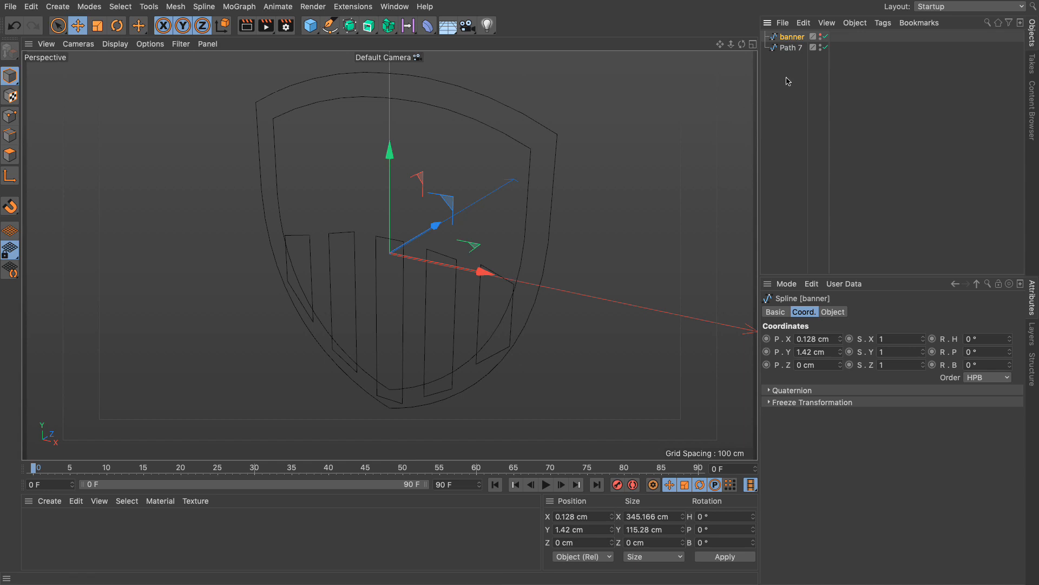
pyautogui.click(791, 48)
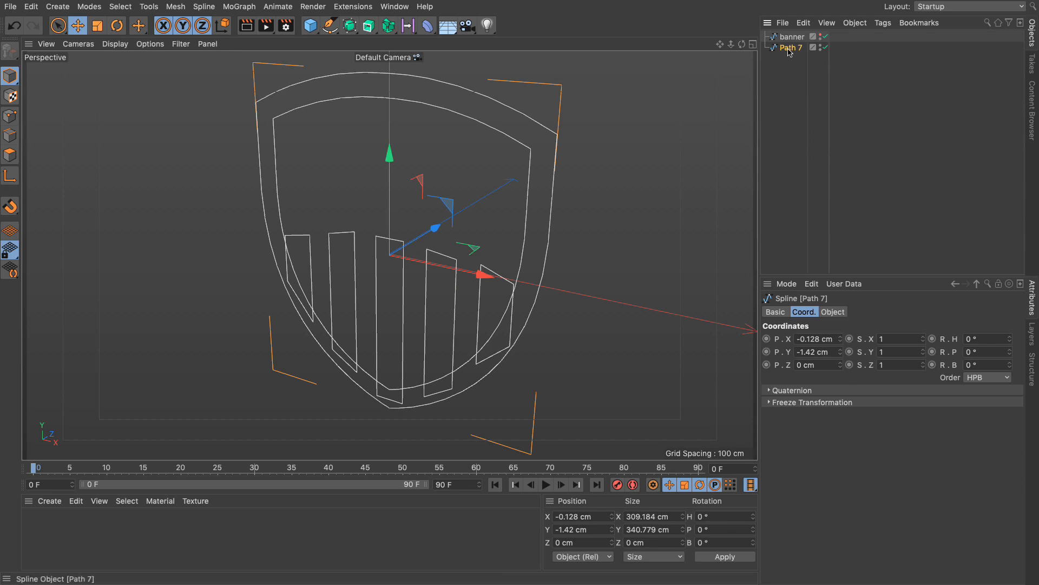
pyautogui.keyDown('ctrl'); pyautogui.moveTo(788, 53); pyautogui.dragTo(792, 70); pyautogui.keyUp('ctrl')
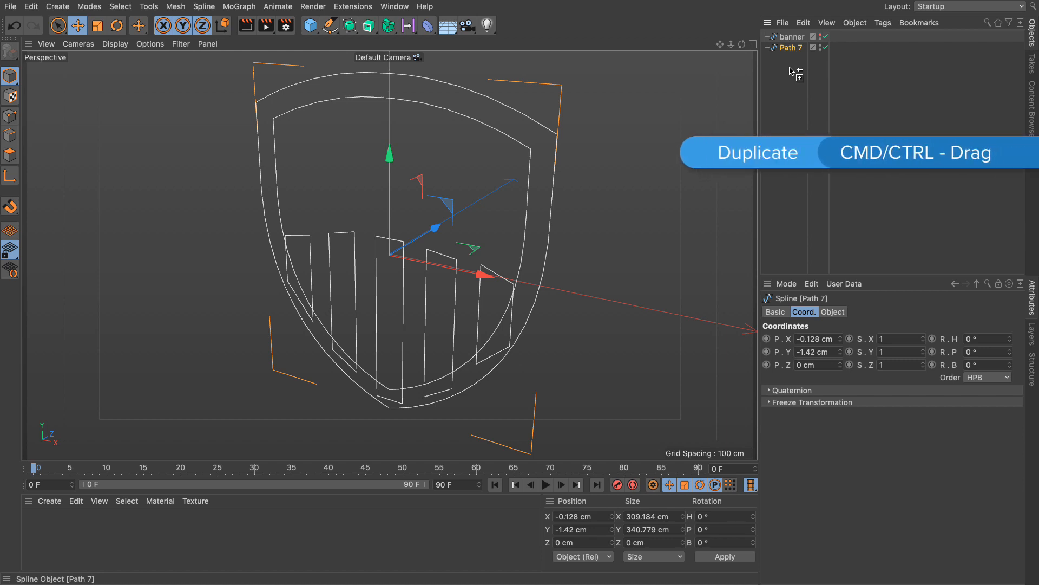
pyautogui.keyDown('ctrl'); pyautogui.moveTo(789, 71); pyautogui.dragTo(789, 71); pyautogui.keyUp('ctrl')
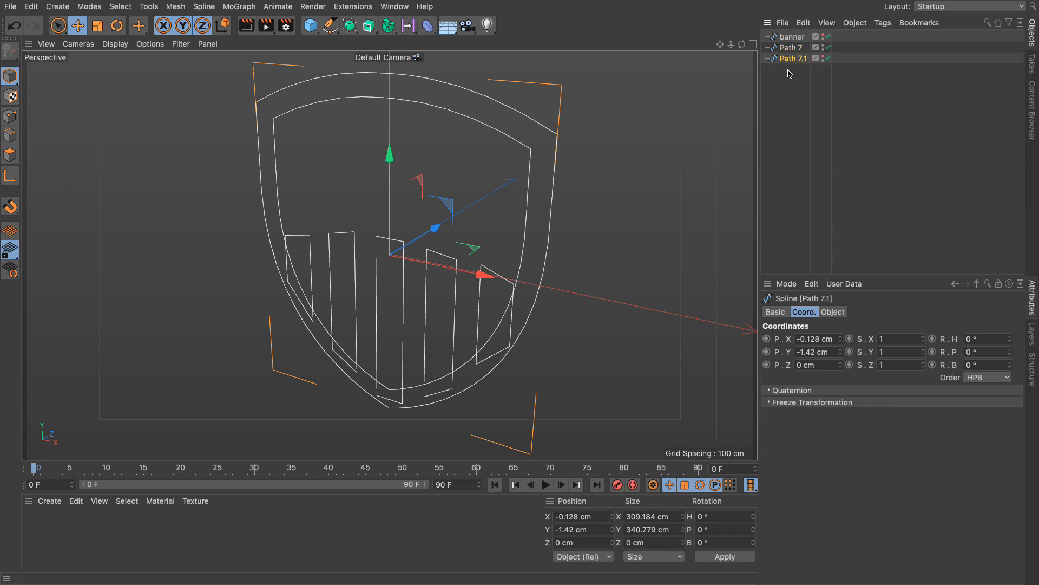
# Step: Disable the original Path 7 and delete all points of both shield outlines from its copy, keeping only the five stripes
pyautogui.click(828, 47)
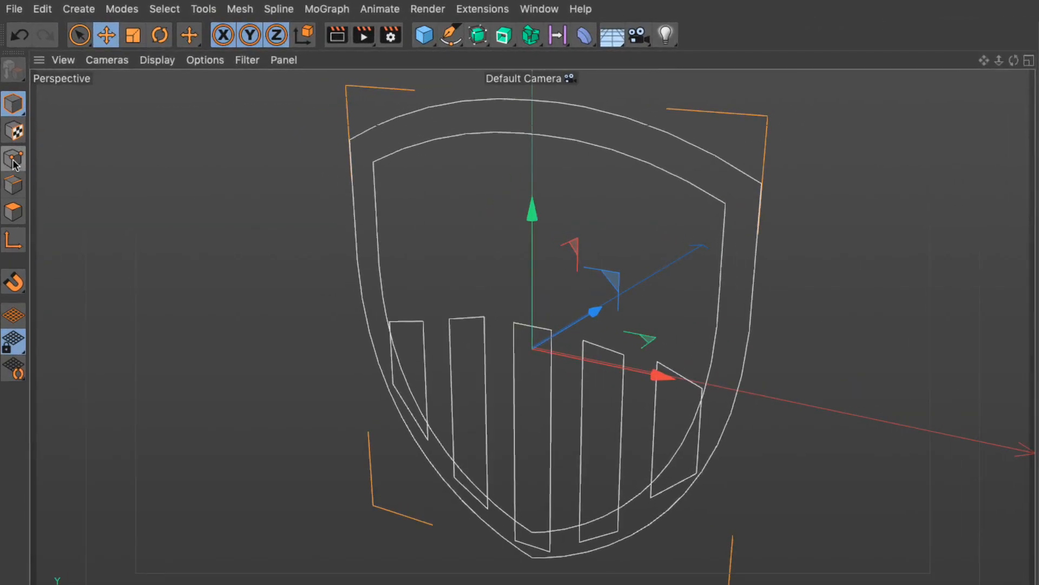
pyautogui.click(13, 160)
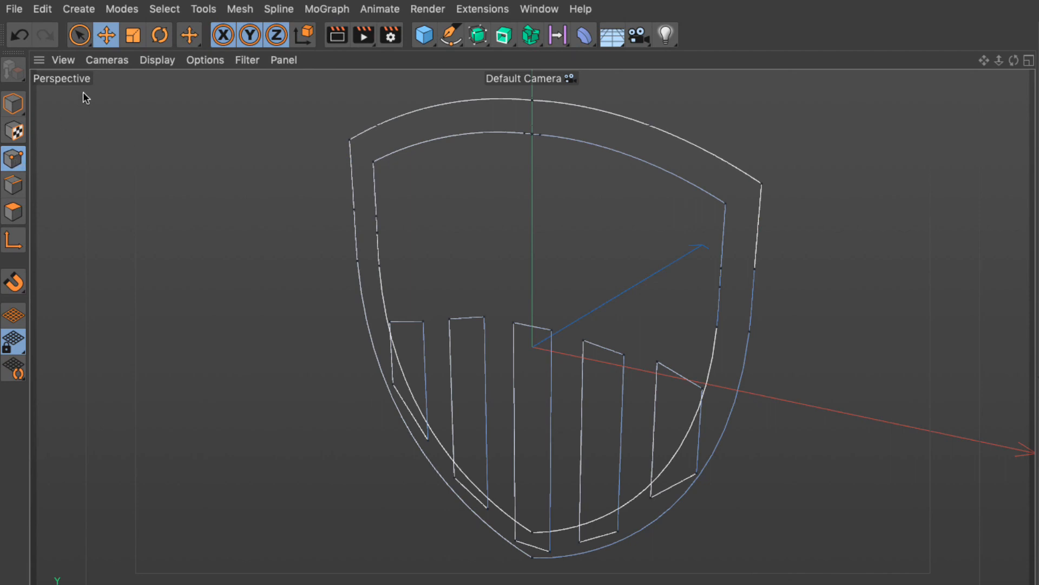
pyautogui.click(80, 38)
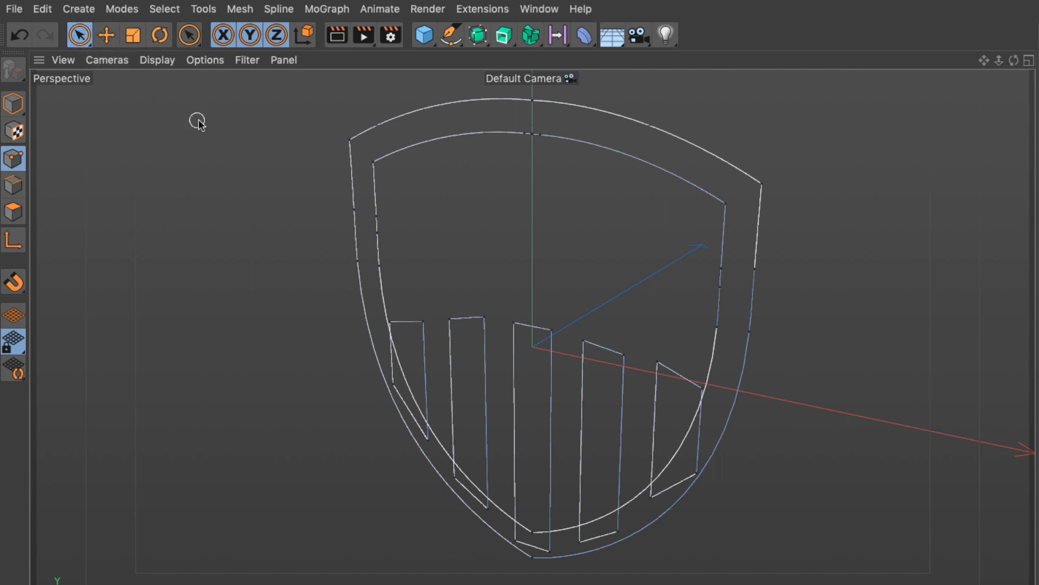
pyautogui.moveTo(329, 135); pyautogui.dragTo(383, 170)
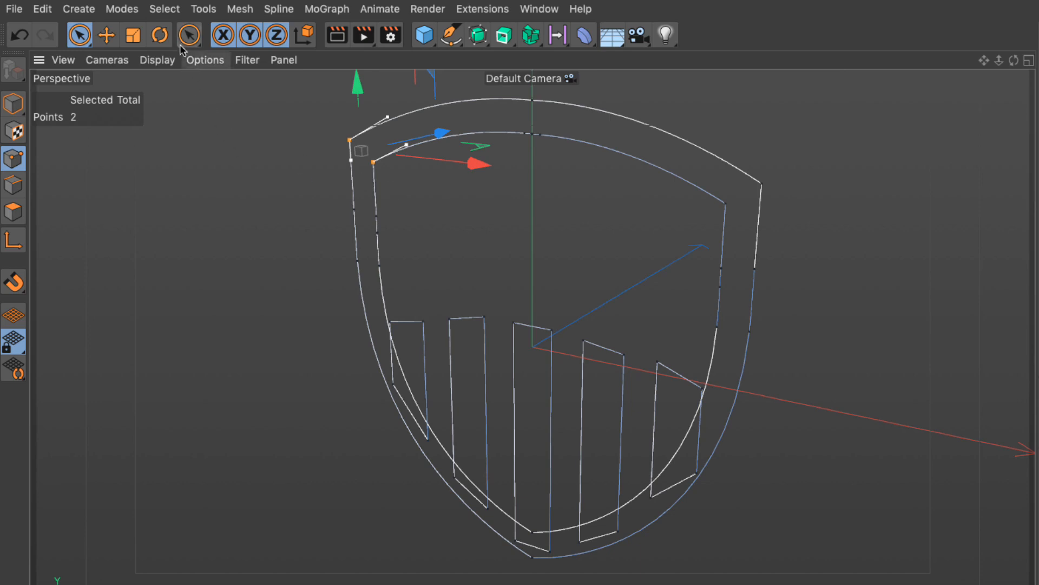
pyautogui.click(170, 11)
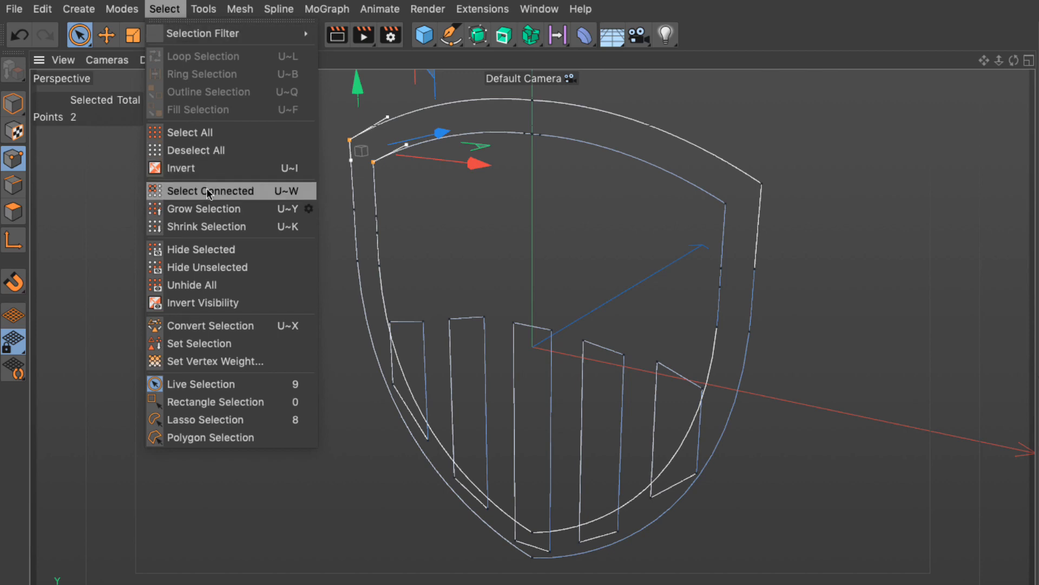
pyautogui.click(266, 193)
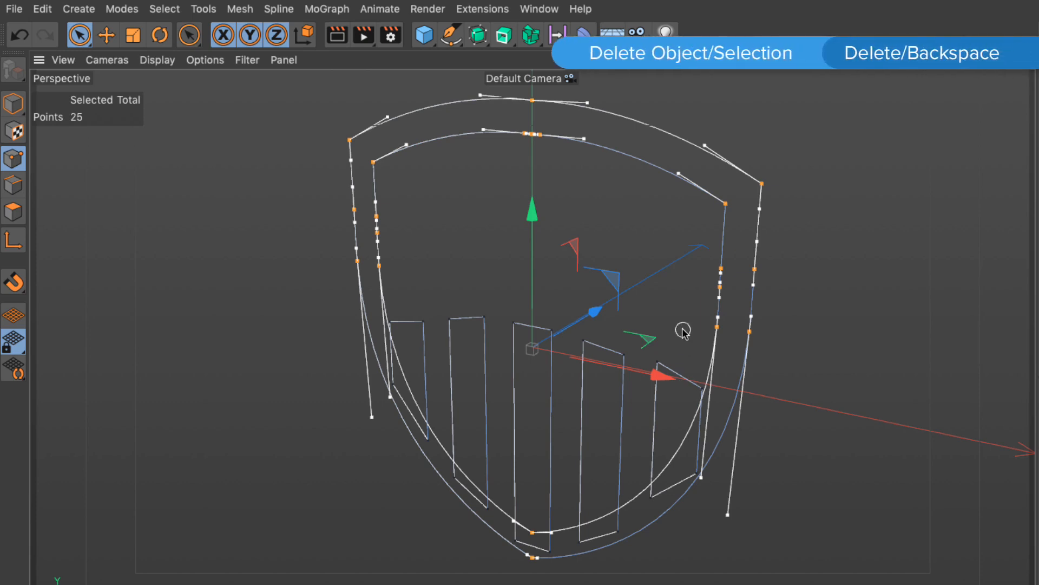
pyautogui.press('Delete')
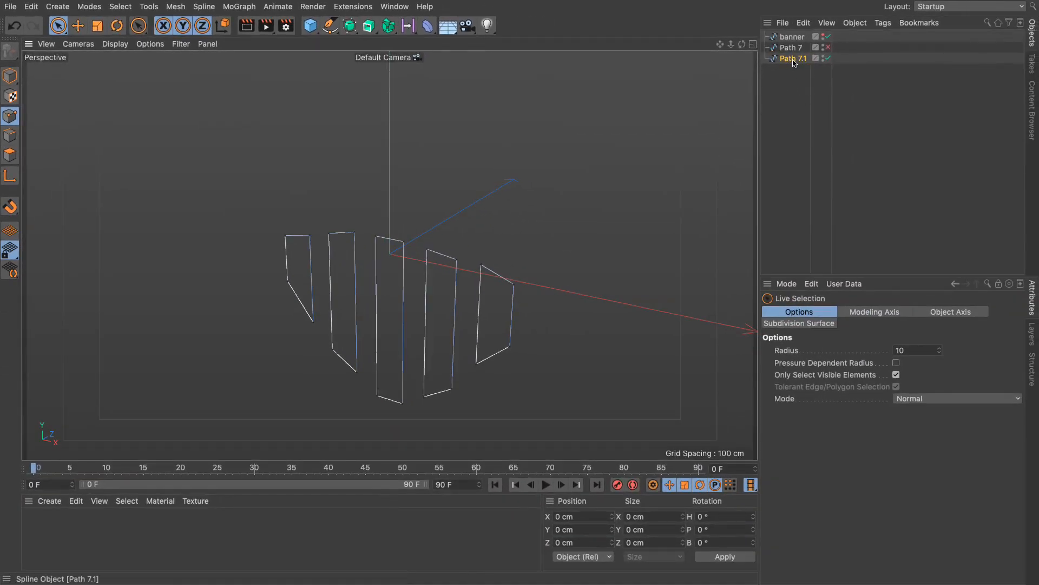
# Step: Rename the Path 7 copy to "stripes" and place it above Path 7, hidden in the editor
pyautogui.doubleClick(793, 60)
pyautogui.write('stripes')
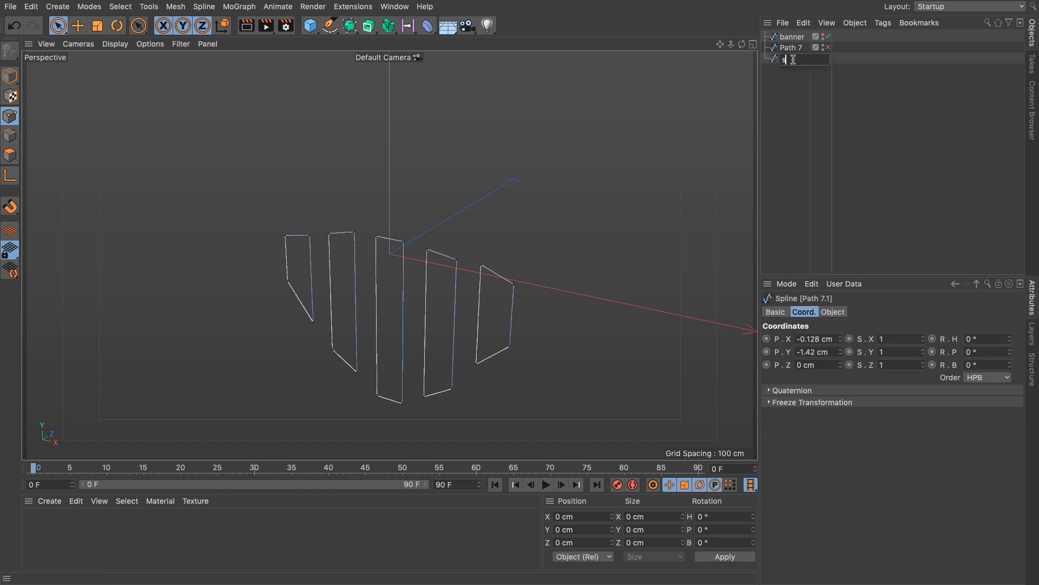
pyautogui.press('Return')
pyautogui.moveTo(794, 60); pyautogui.dragTo(803, 48)
pyautogui.click(821, 46)
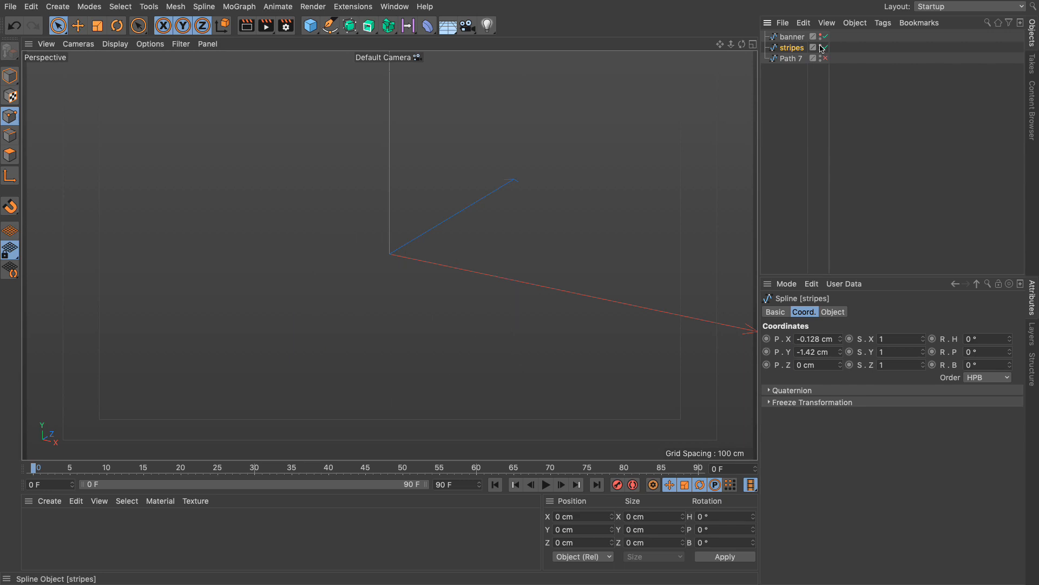
# Step: Re-enable Path 7 and delete its stripe points, keeping only the connected inner and outer shield outlines
pyautogui.click(825, 58)
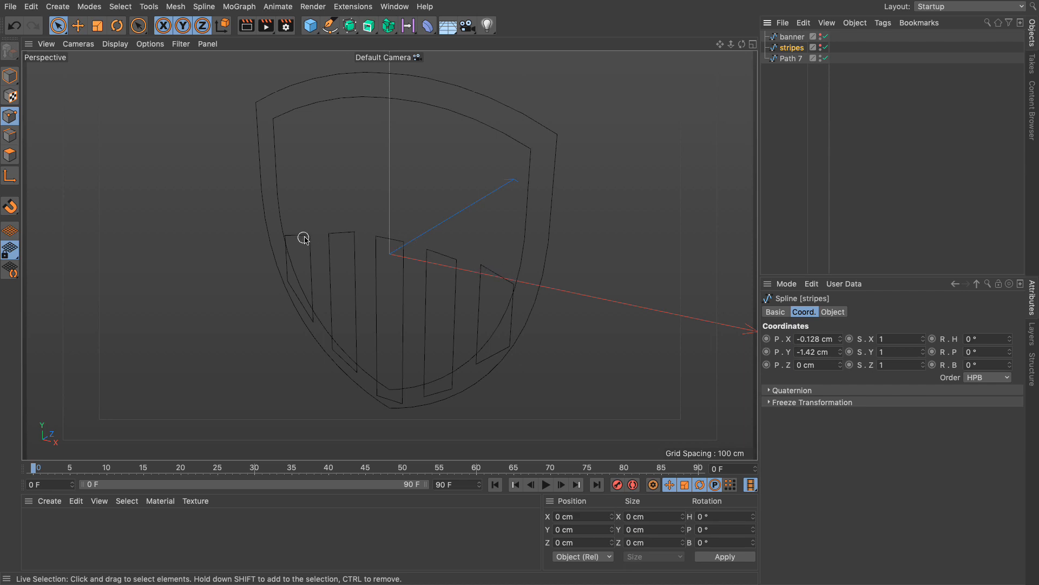
pyautogui.click(791, 59)
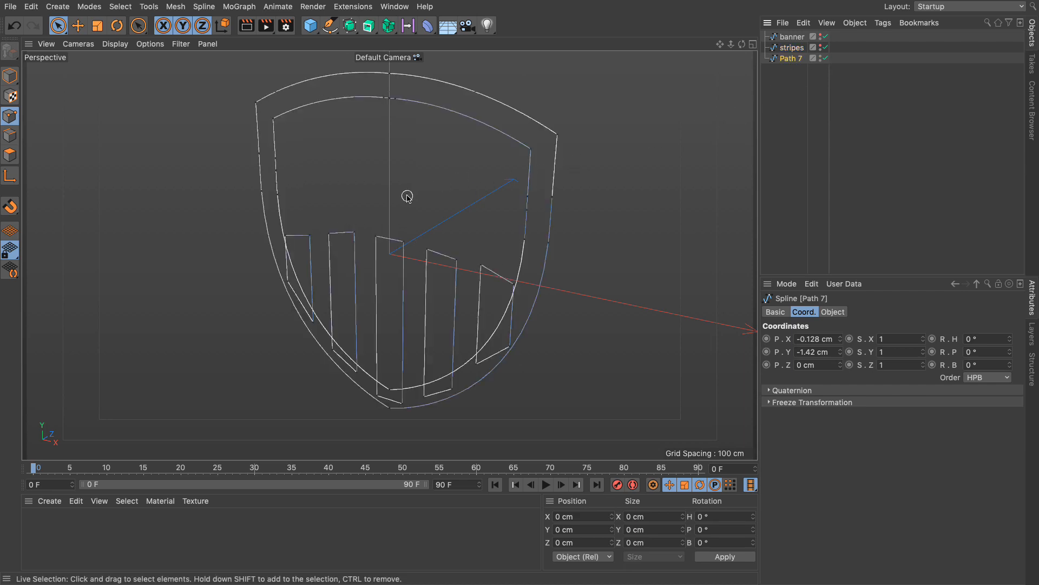
pyautogui.moveTo(282, 123); pyautogui.dragTo(253, 98)
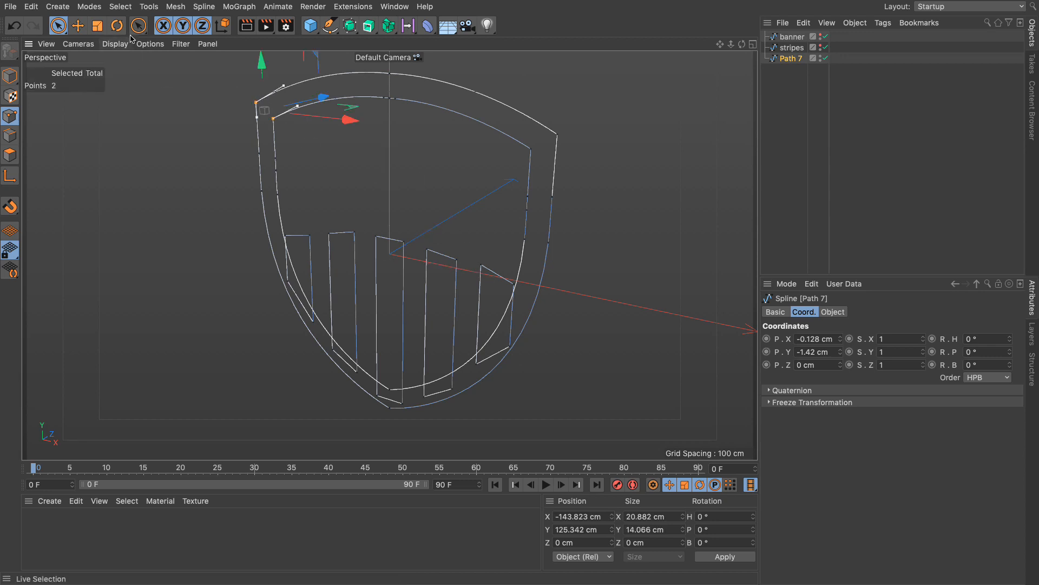
pyautogui.click(120, 7)
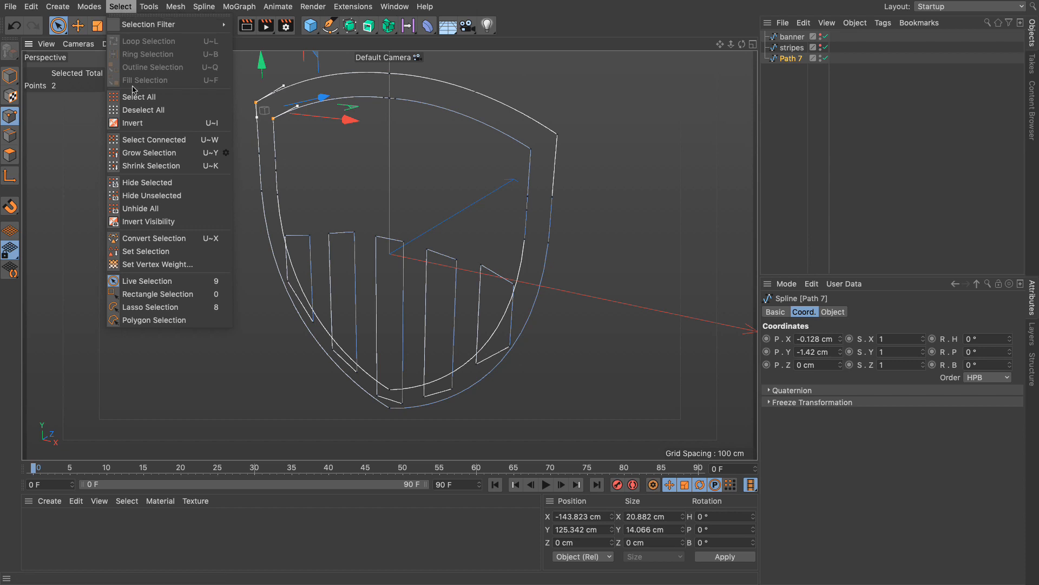
pyautogui.click(144, 139)
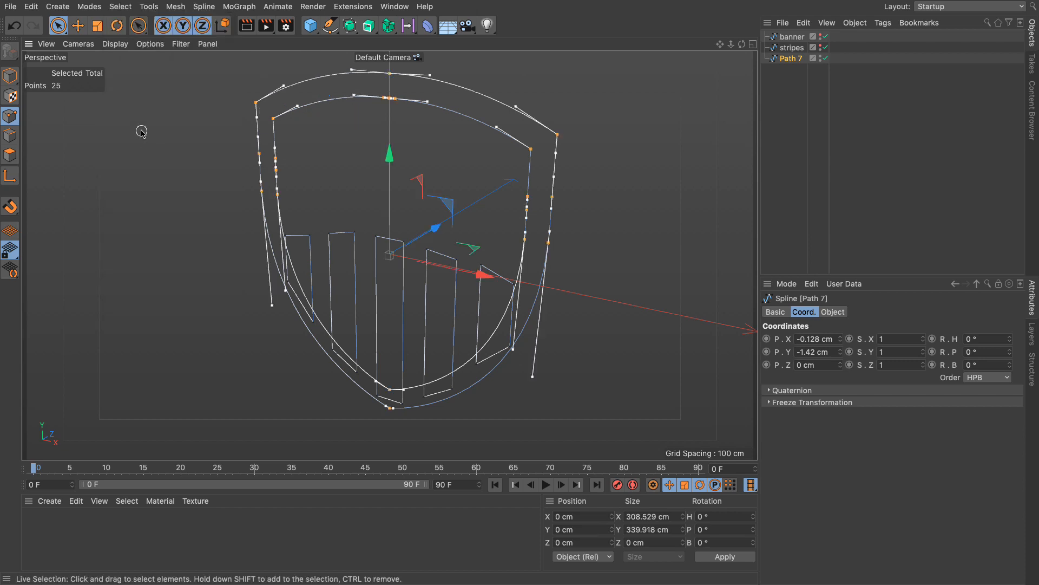
pyautogui.click(120, 7)
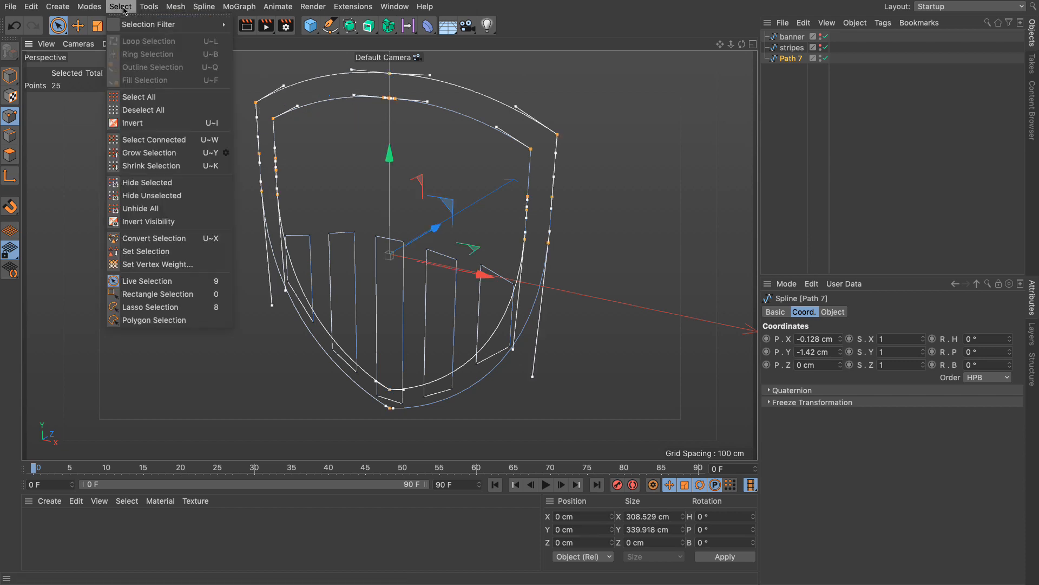
pyautogui.click(133, 123)
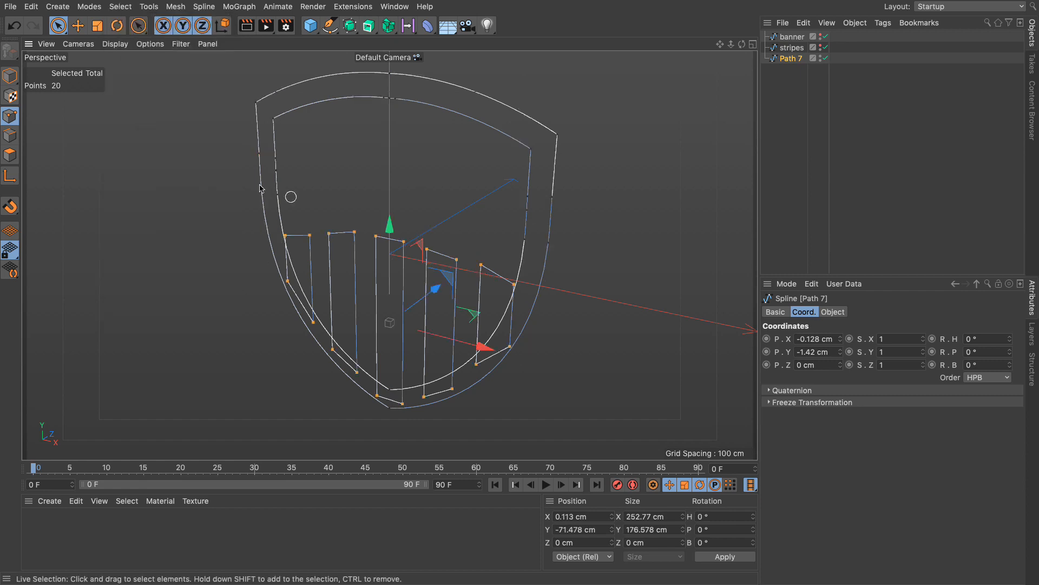
pyautogui.press('Delete')
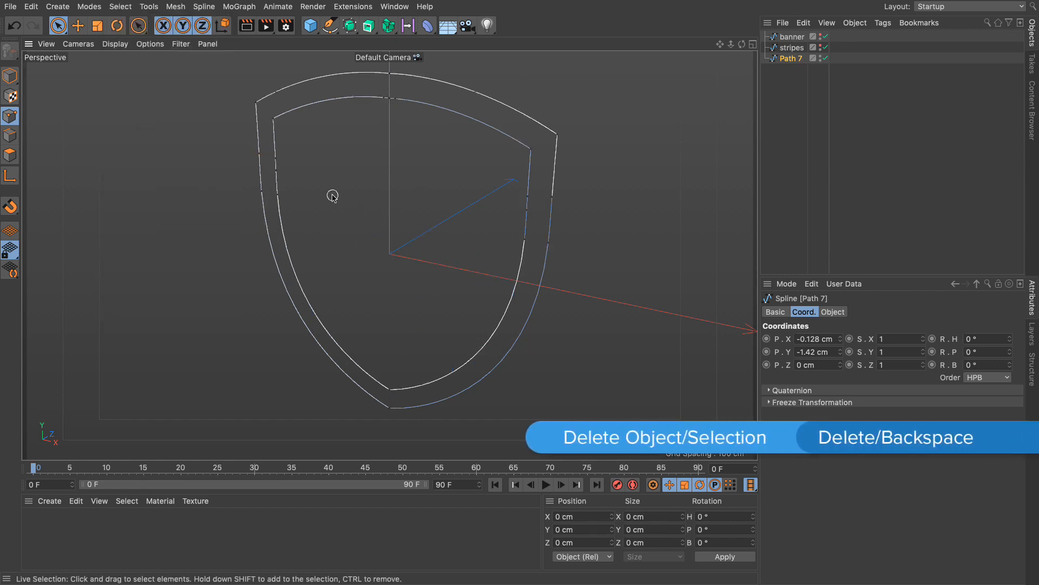
# Step: Rename the Path 7 spline to "Border" and duplicate it below the original in the object hierarchy
pyautogui.doubleClick(793, 59)
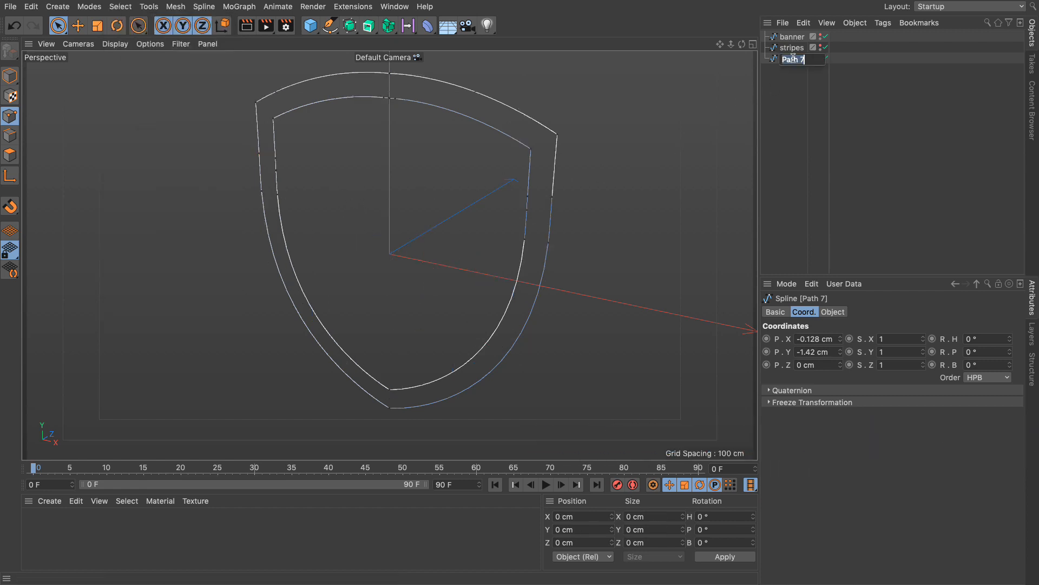
pyautogui.write('Border')
pyautogui.press('Return')
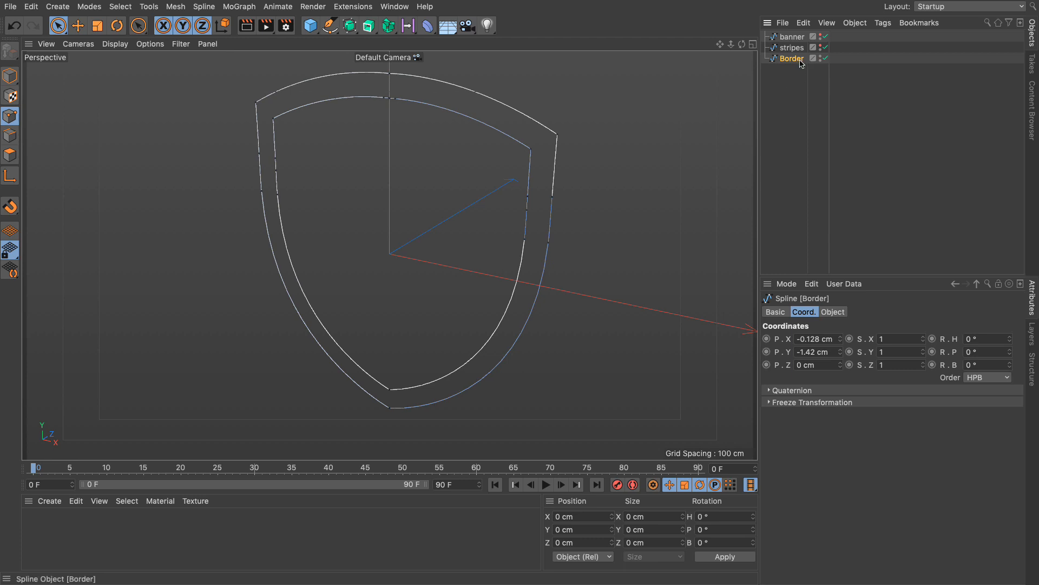
pyautogui.moveTo(792, 63); pyautogui.dragTo(792, 103)
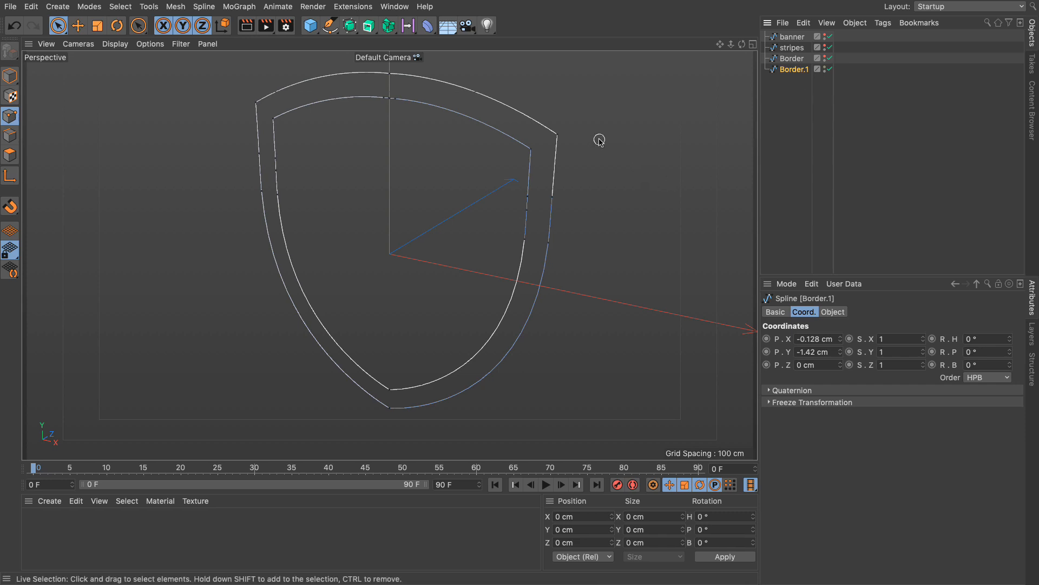
# Step: Delete all connected points of the outer shield outline from the Border copy, keeping only the inner outline
pyautogui.click(557, 136)
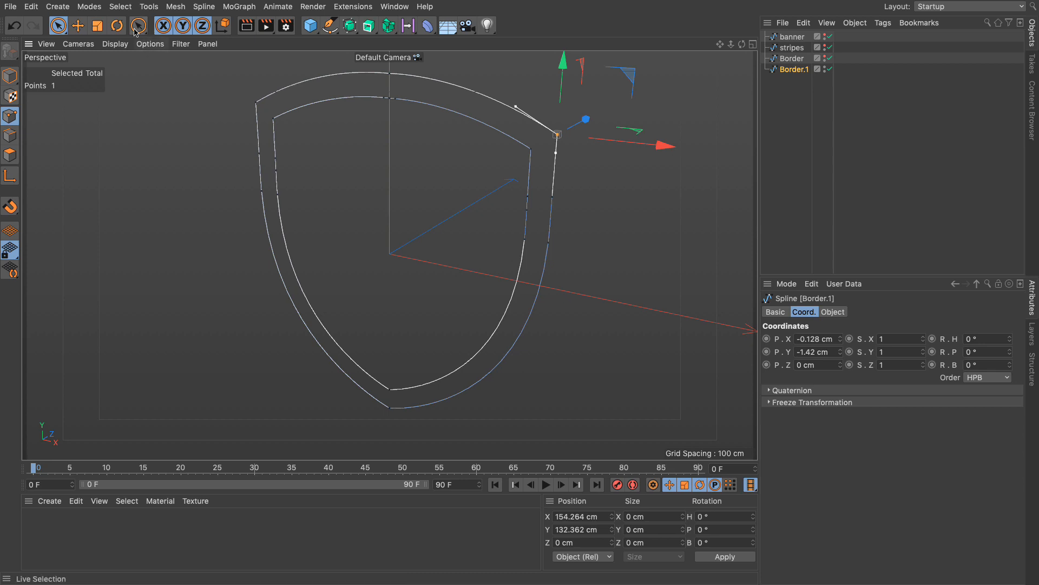
pyautogui.click(120, 6)
pyautogui.click(153, 139)
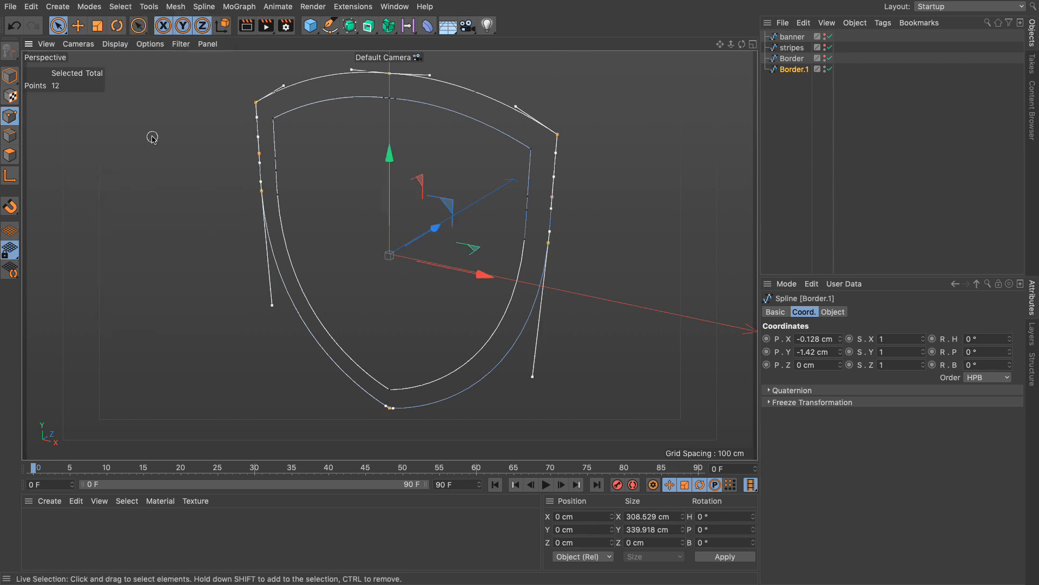
pyautogui.press('BackSpace')
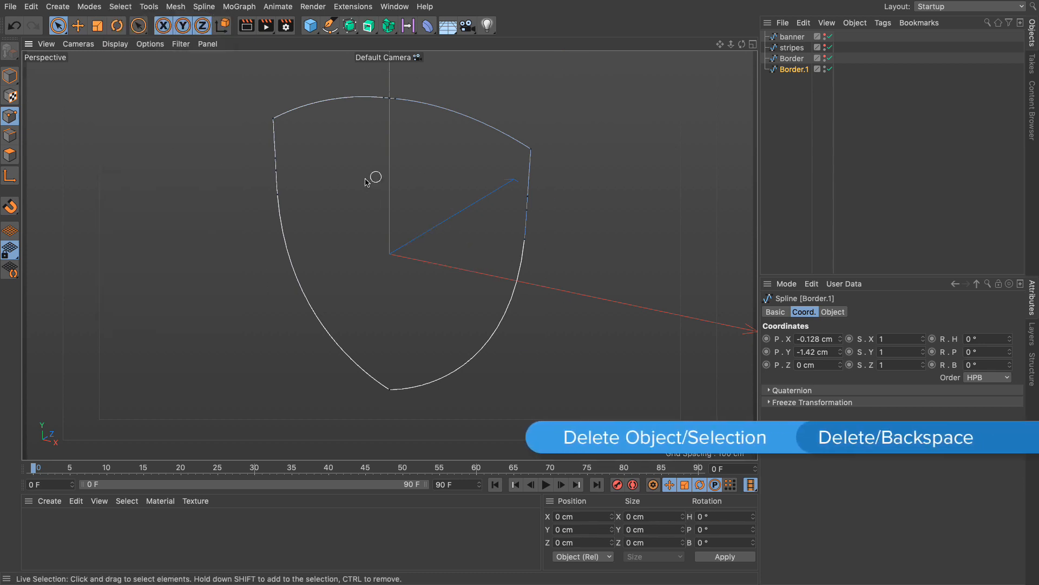
# Step: Rename the Border copy to "back inner"
pyautogui.doubleClick(793, 70)
pyautogui.write('bac')
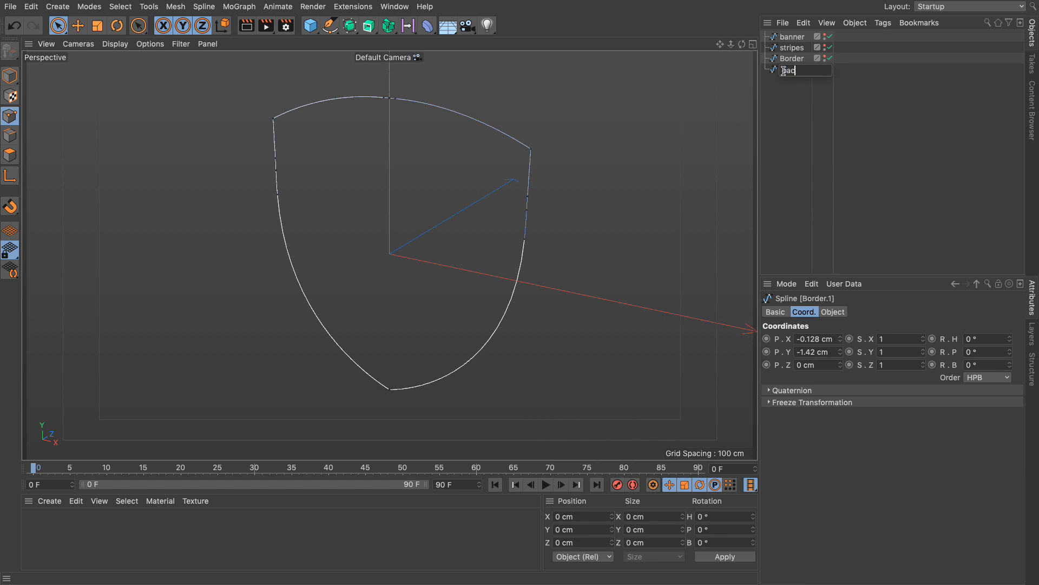
pyautogui.write('k inner')
pyautogui.press('Return')
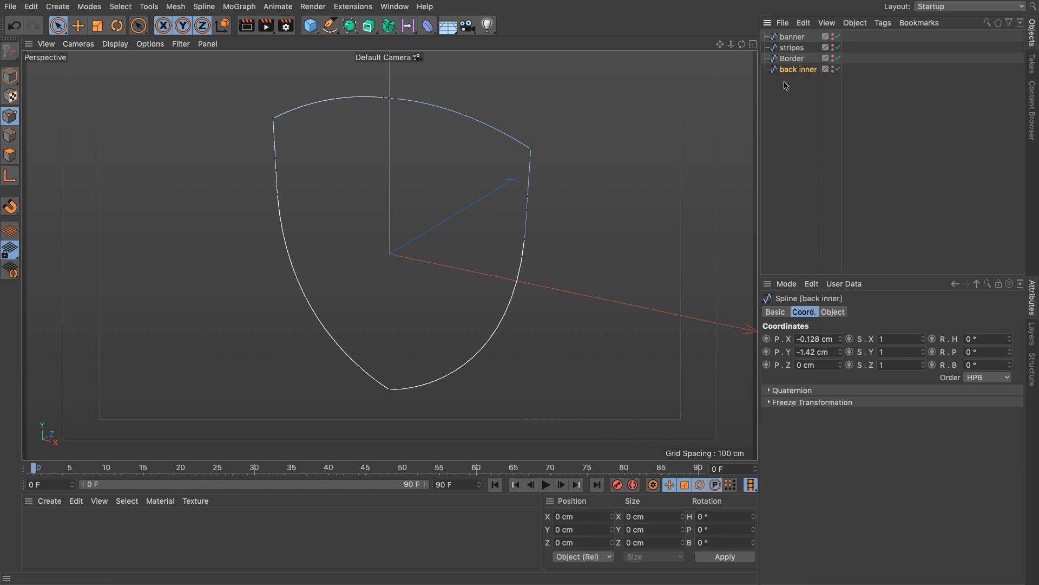
# Step: Show the Border, stripes and banner splines in the editor again and clear the object selection
pyautogui.click(833, 56)
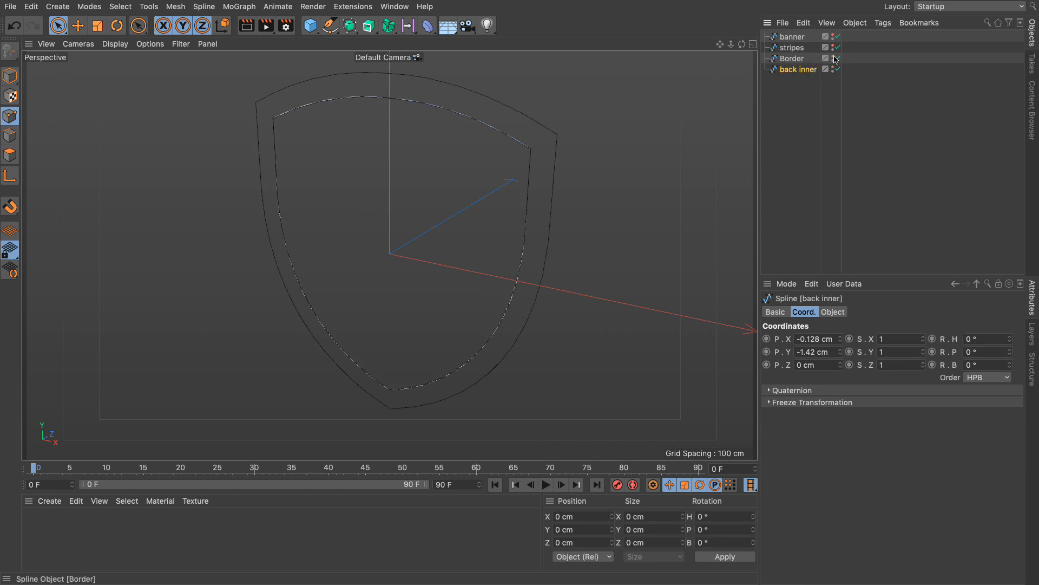
pyautogui.click(834, 46)
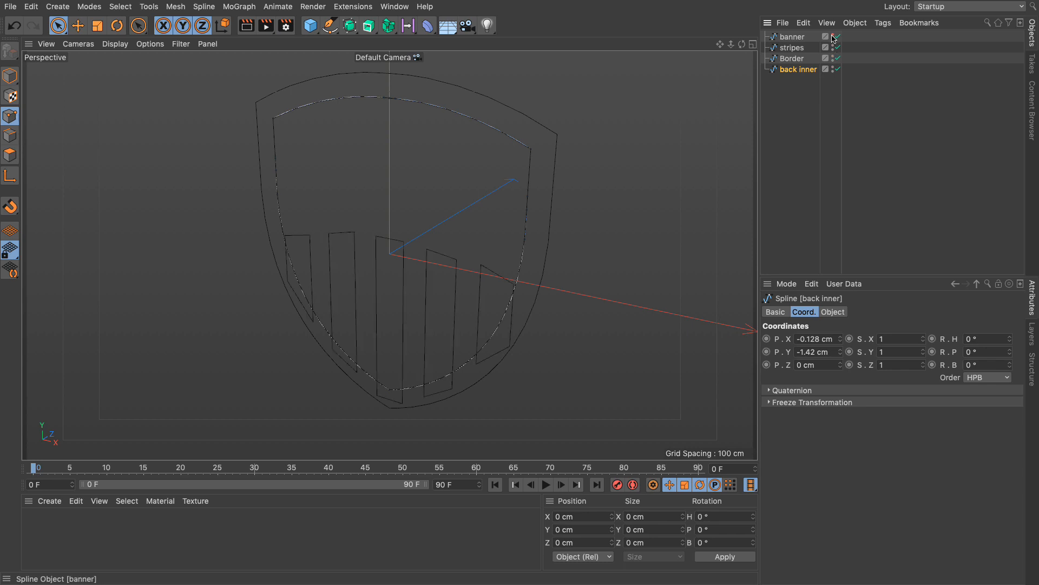
pyautogui.click(833, 35)
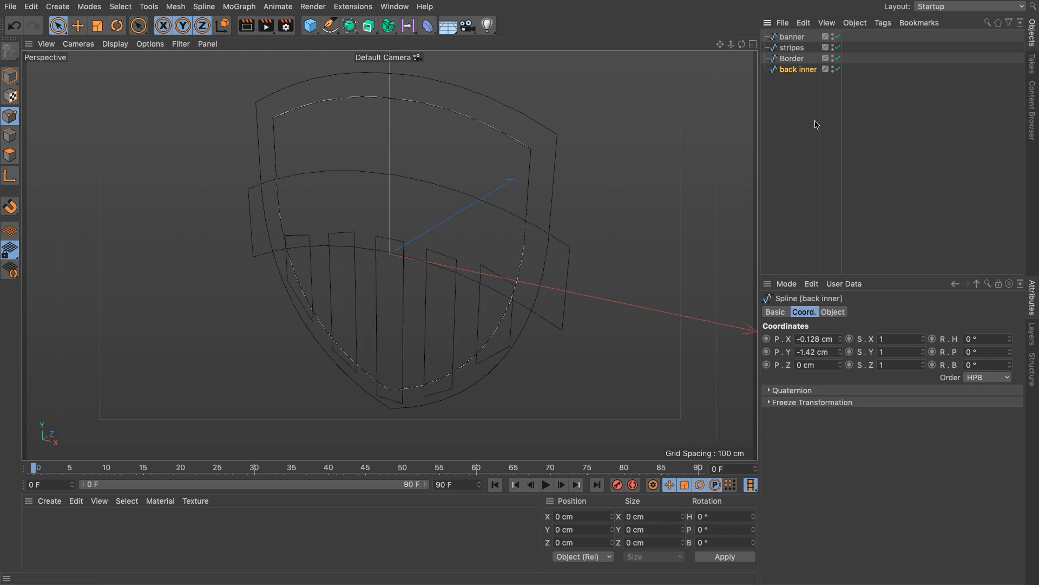
pyautogui.click(802, 103)
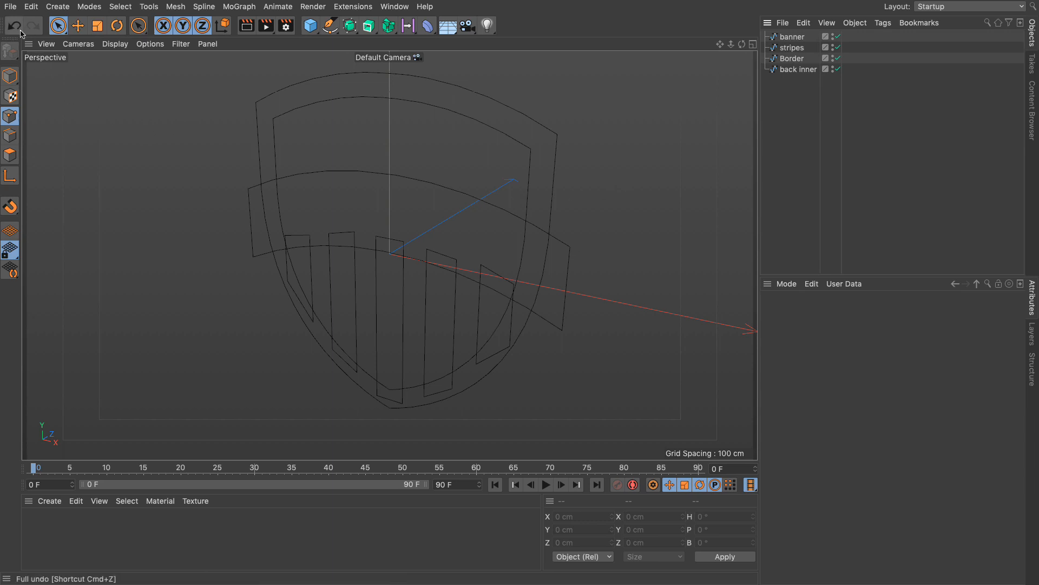
# Step: Save the project as "Shield_logo Simplified 01A.c4d" in the "Shield Logo for recording" folder
pyautogui.click(12, 7)
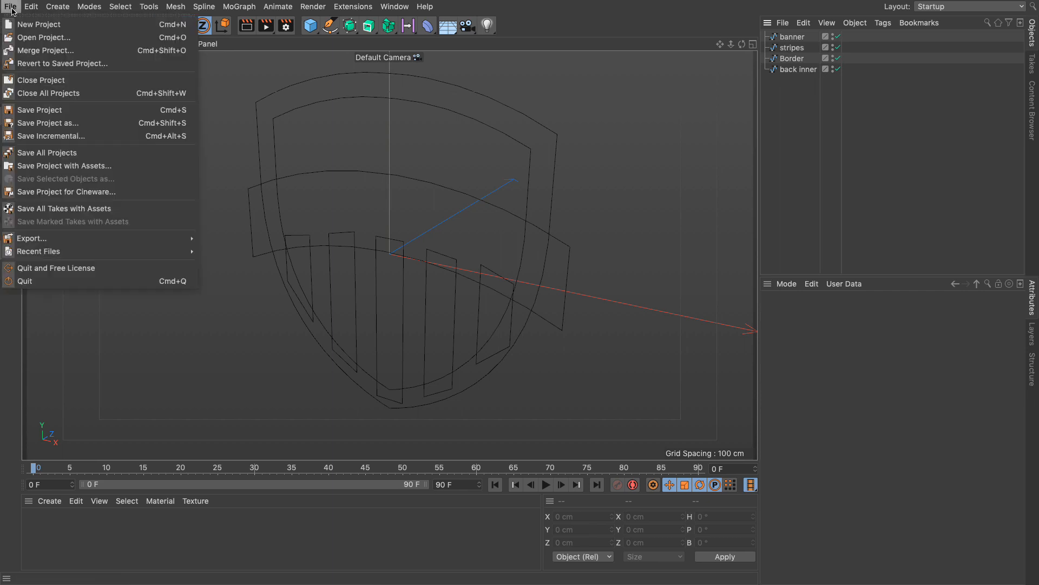
pyautogui.click(31, 124)
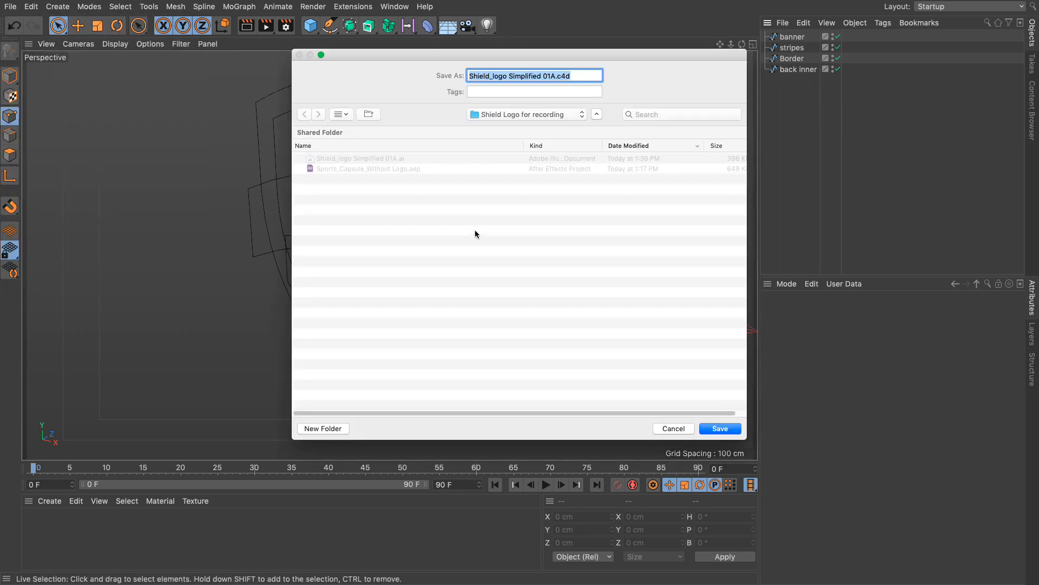
pyautogui.click(720, 428)
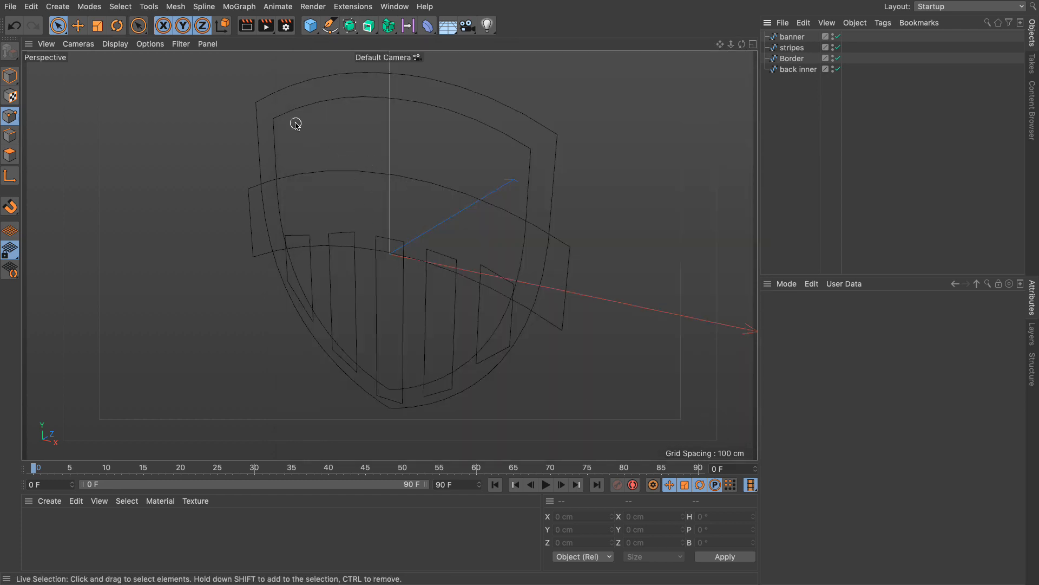
# Step: Render the perspective view to check how the bare splines render, and return to the normal viewport display
pyautogui.click(246, 27)
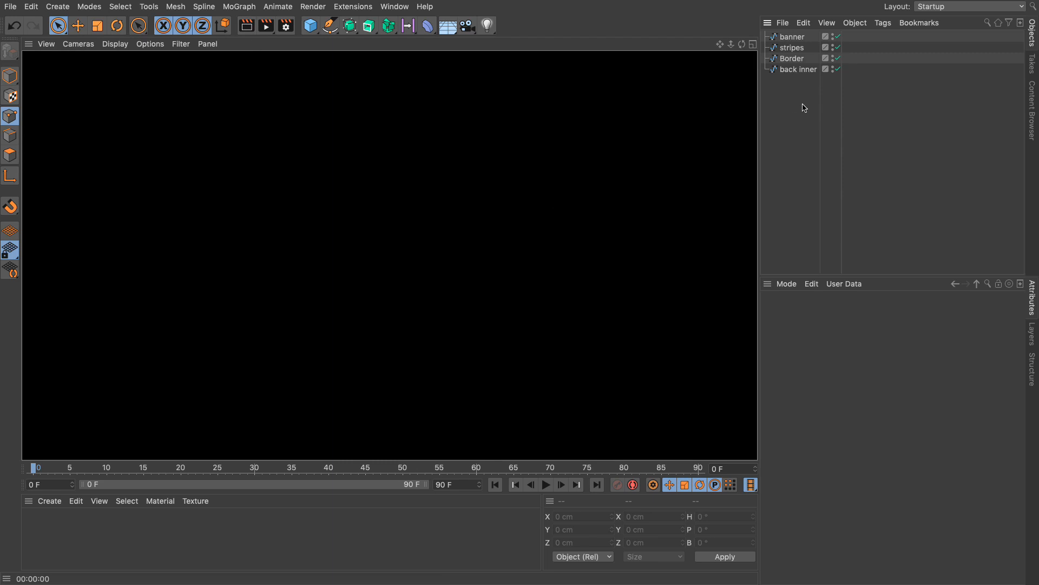
pyautogui.click(794, 135)
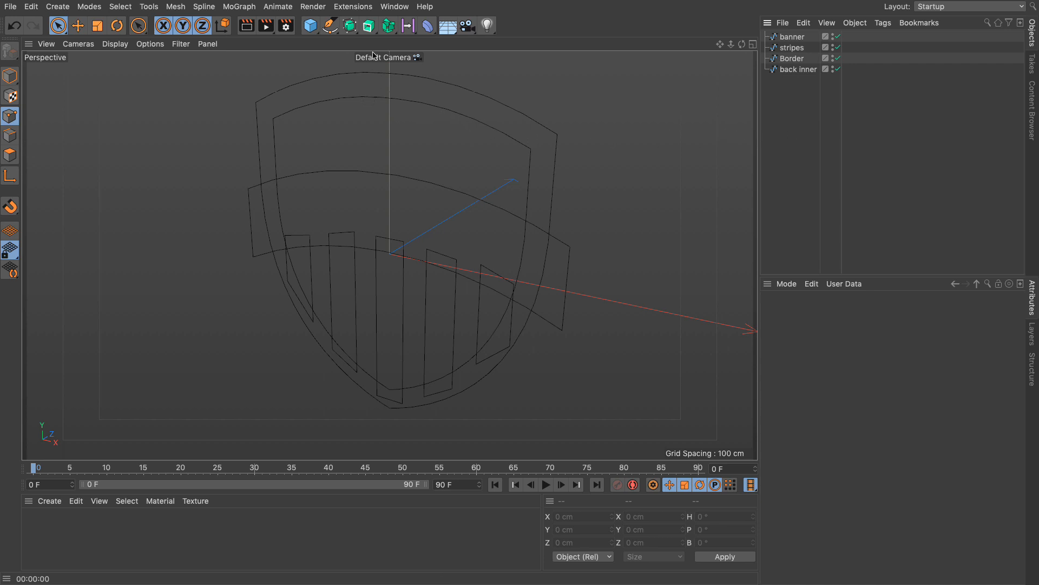
# Step: Add an Extrude generator and nest the banner, stripes, Border and back inner splines inside it
pyautogui.click(369, 27)
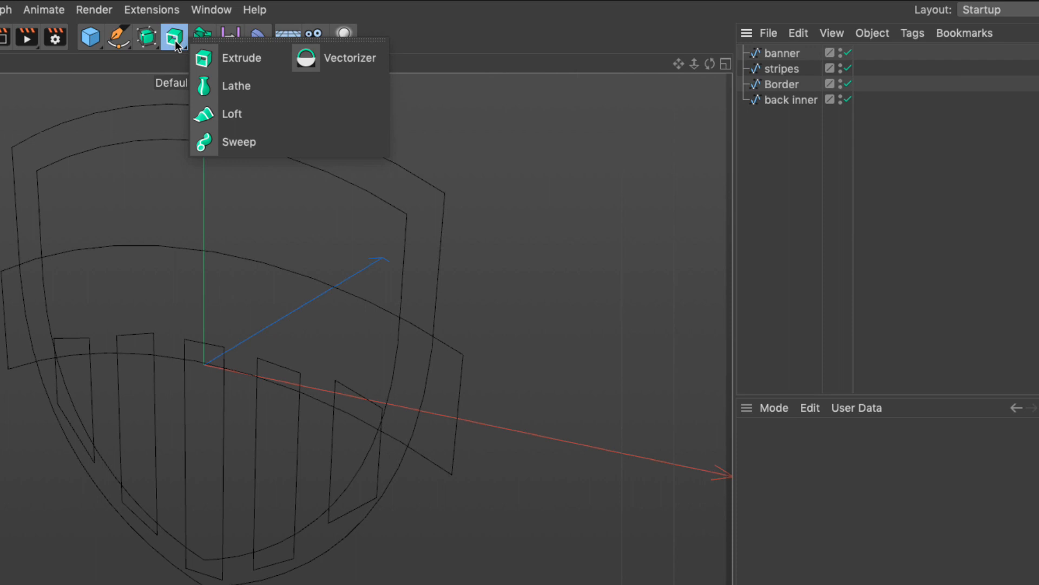
pyautogui.click(233, 64)
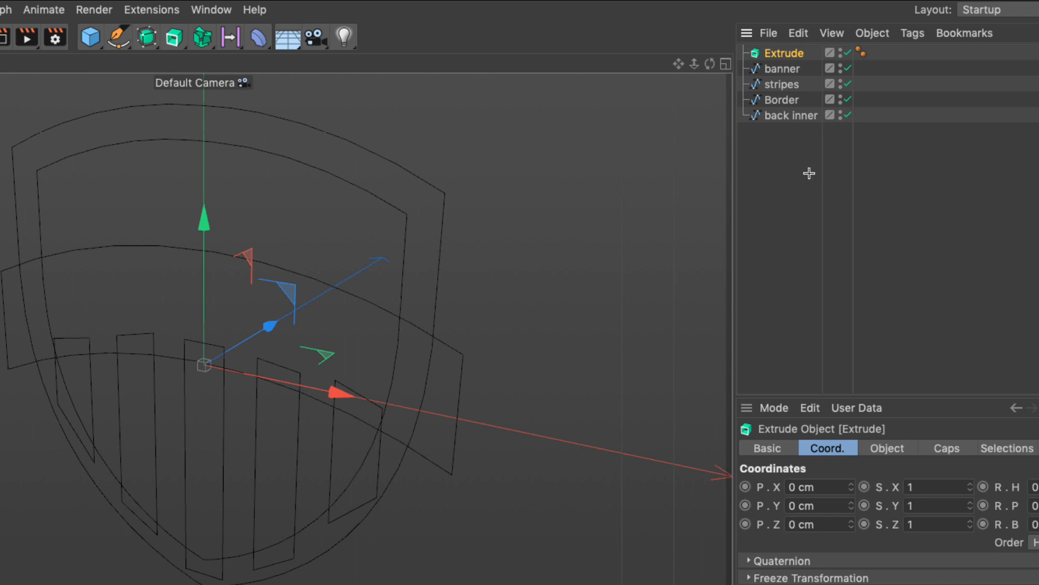
pyautogui.moveTo(809, 172); pyautogui.dragTo(766, 68)
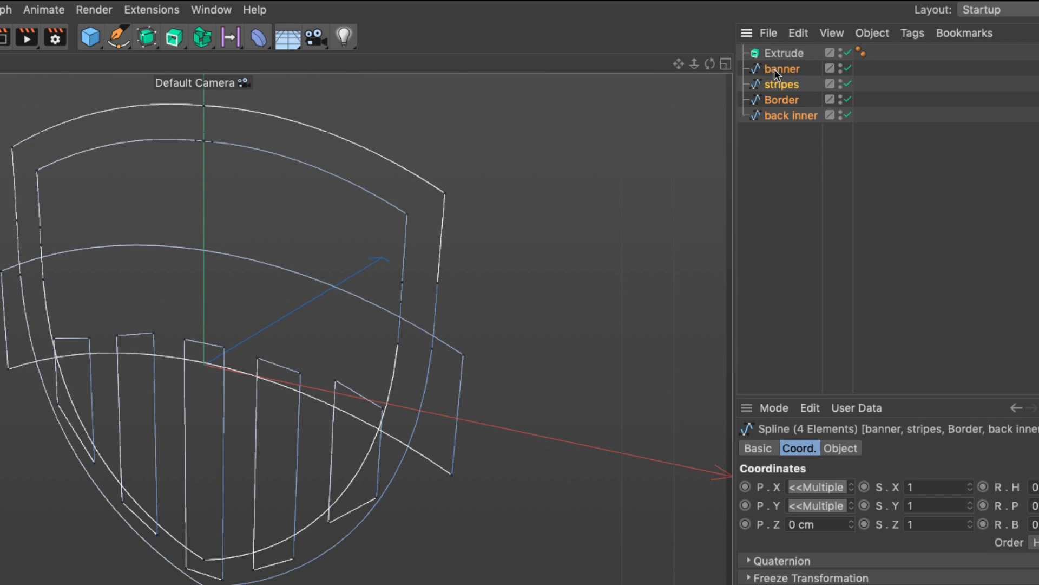
pyautogui.moveTo(774, 69)
pyautogui.mouseDown()
pyautogui.moveTo(782, 78)
pyautogui.moveTo(781, 56)
pyautogui.mouseUp()
pyautogui.moveTo(800, 51); pyautogui.dragTo(798, 51)
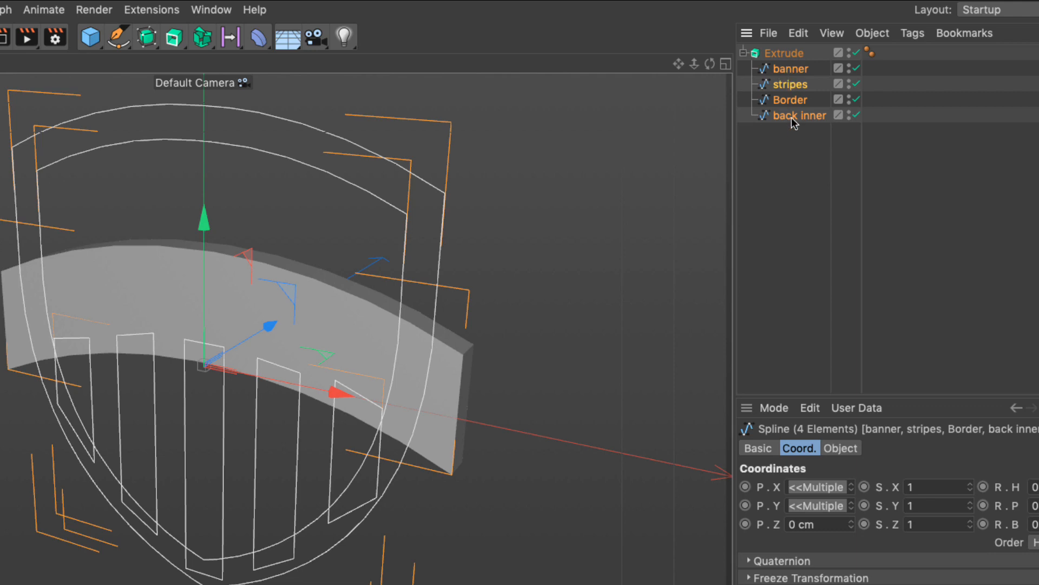
# Step: Enable the Hierarchical option on the Extrude object and display the viewport with Gouraud Shading (Lines)
pyautogui.click(786, 54)
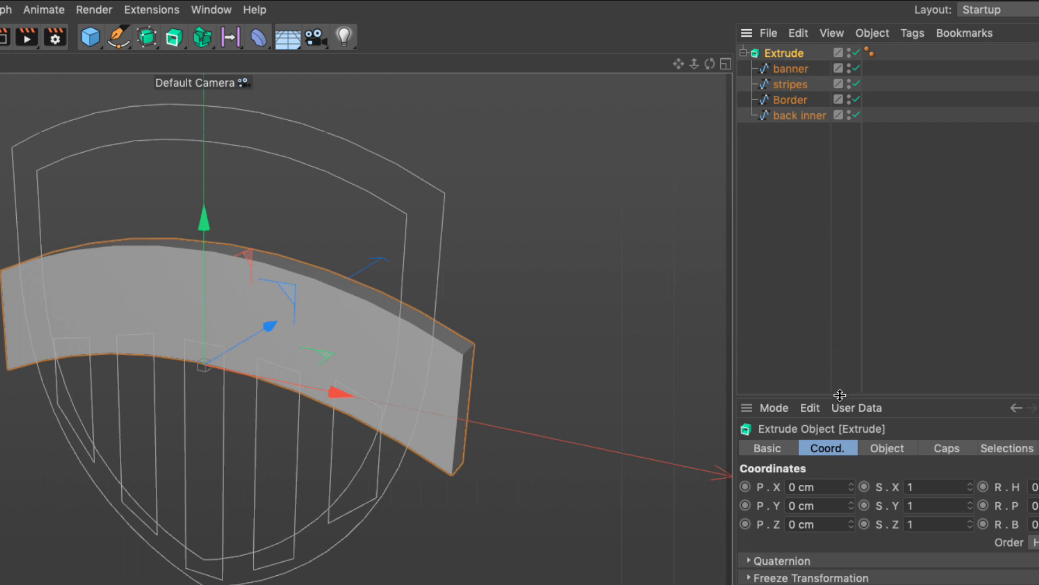
pyautogui.moveTo(840, 394); pyautogui.dragTo(837, 223)
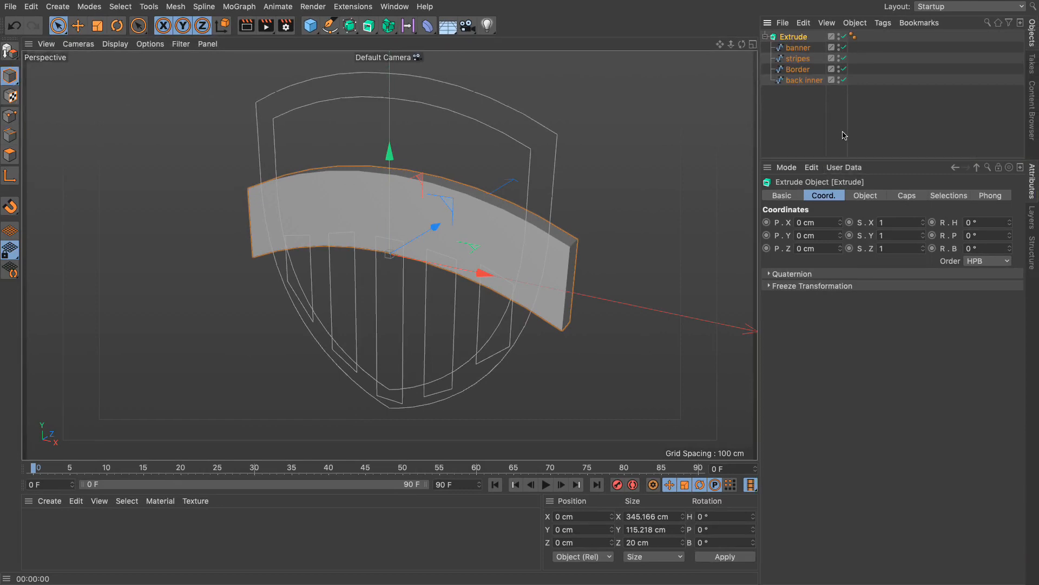
pyautogui.click(865, 195)
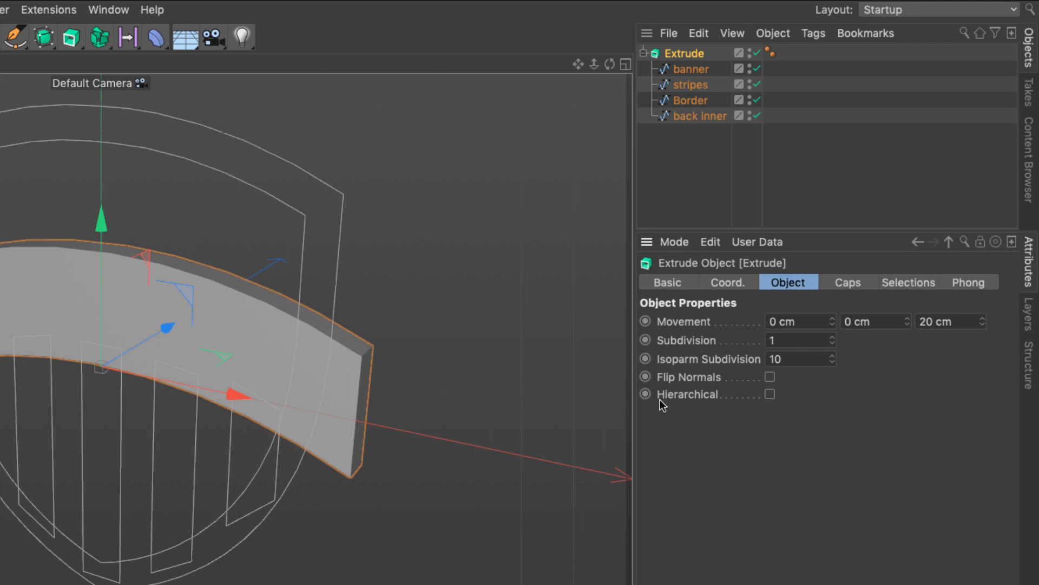
pyautogui.click(770, 394)
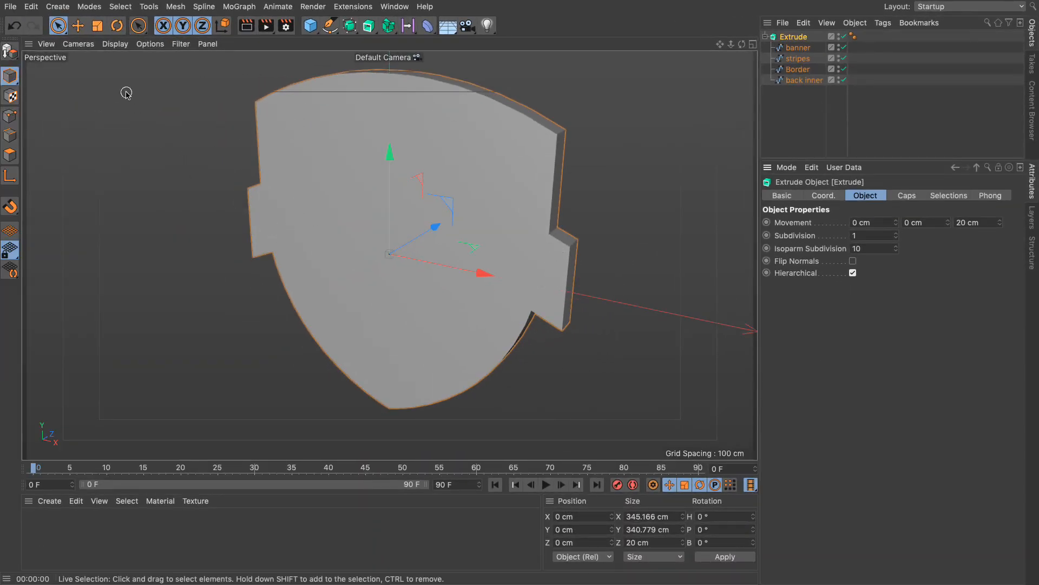
pyautogui.click(115, 44)
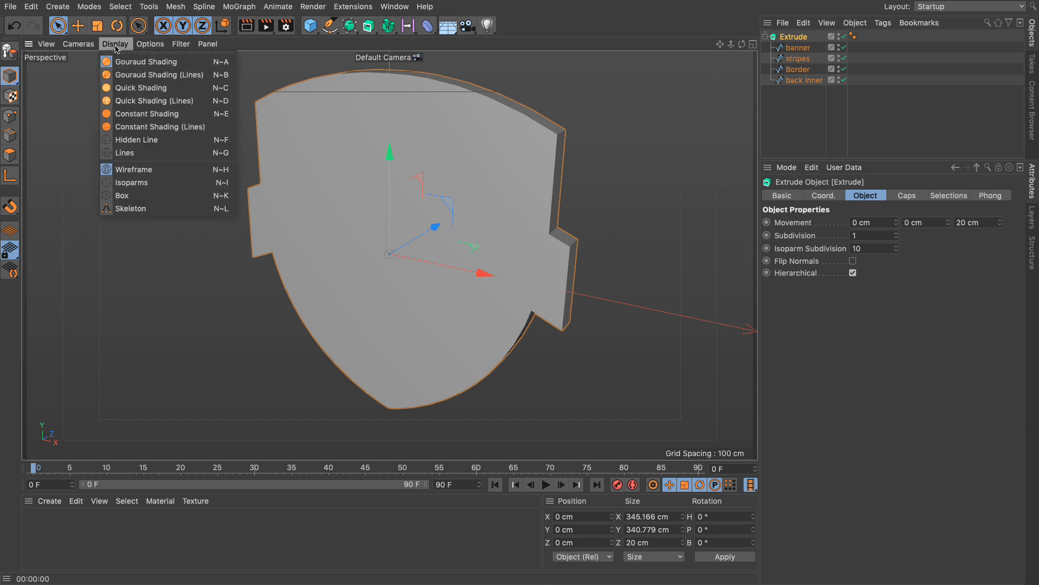
pyautogui.click(198, 77)
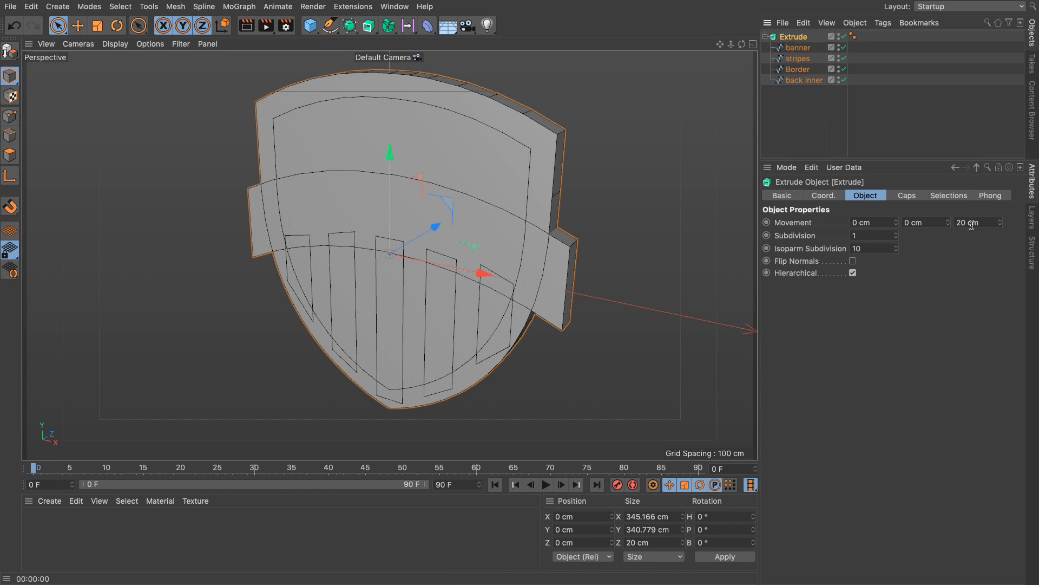
# Step: Set the Extrude object's movement to 0 cm in Y and 50 cm in Z
pyautogui.moveTo(1000, 226); pyautogui.dragTo(947, 236)
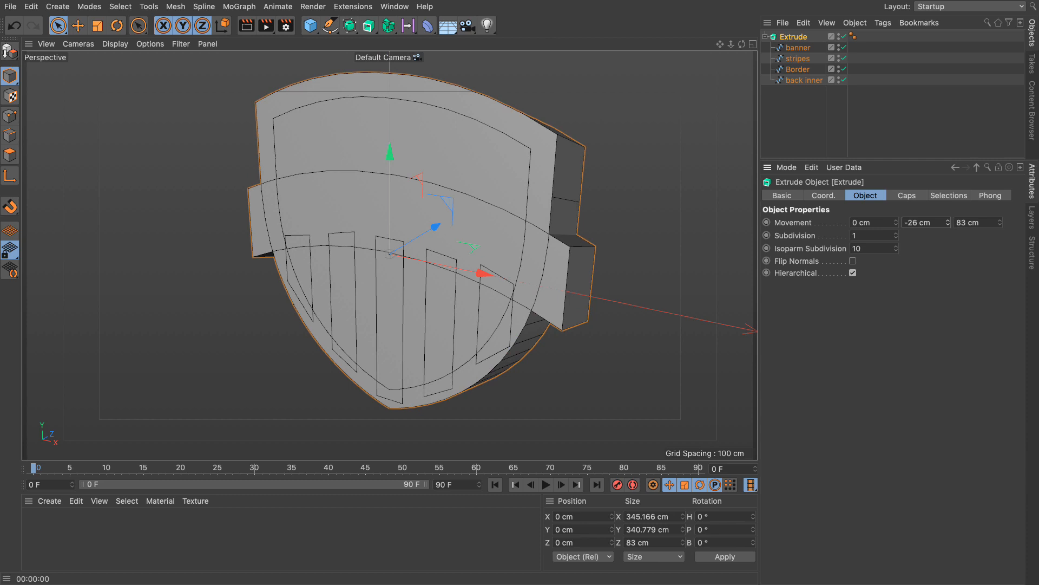
pyautogui.doubleClick(927, 222)
pyautogui.write('0')
pyautogui.press('Return')
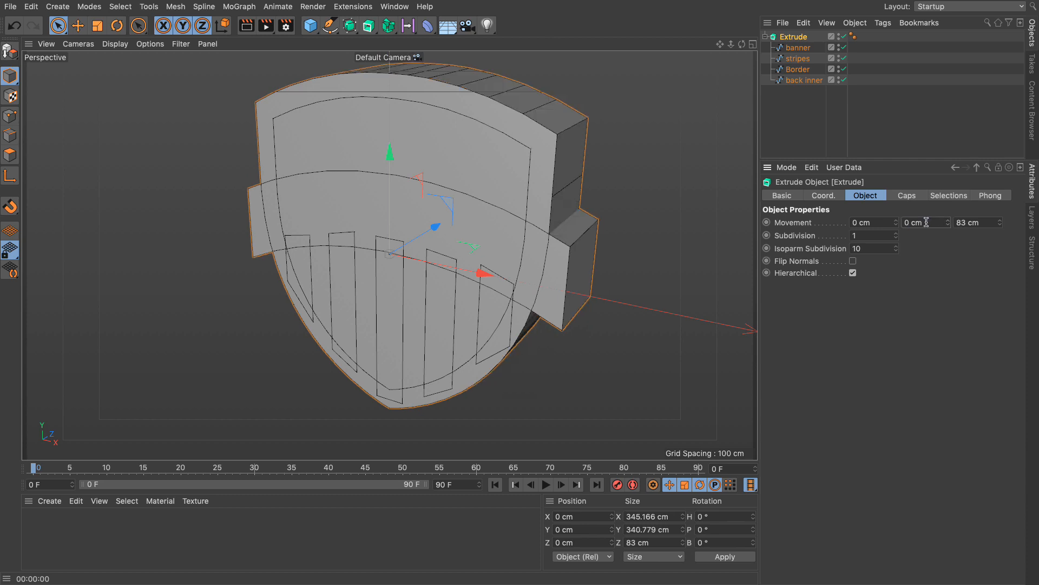
pyautogui.doubleClick(968, 227)
pyautogui.write('50')
pyautogui.press('Return')
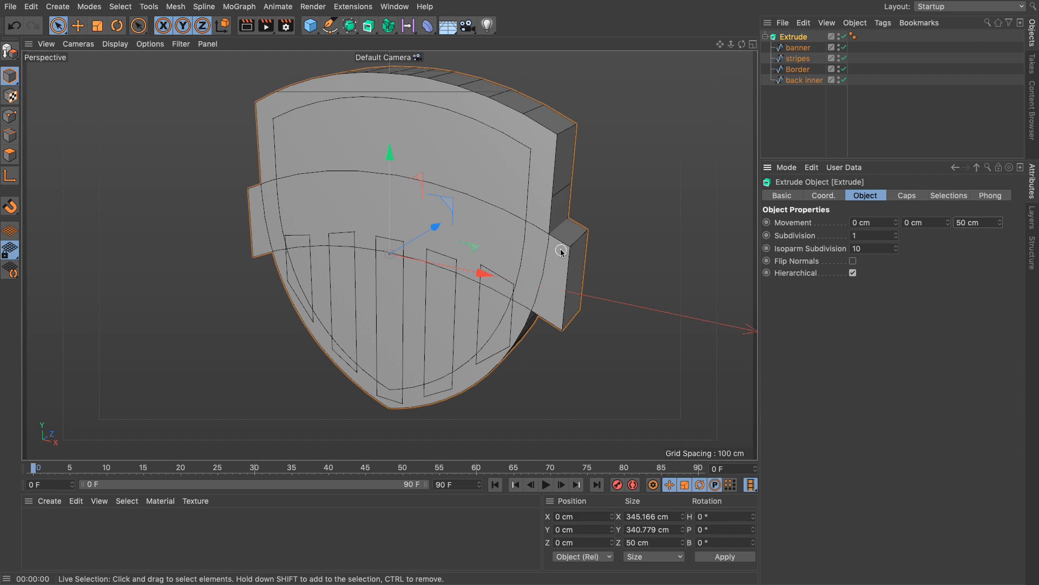
# Step: Give both caps of the Extrude object a round bevel of 2.3 cm
pyautogui.click(906, 199)
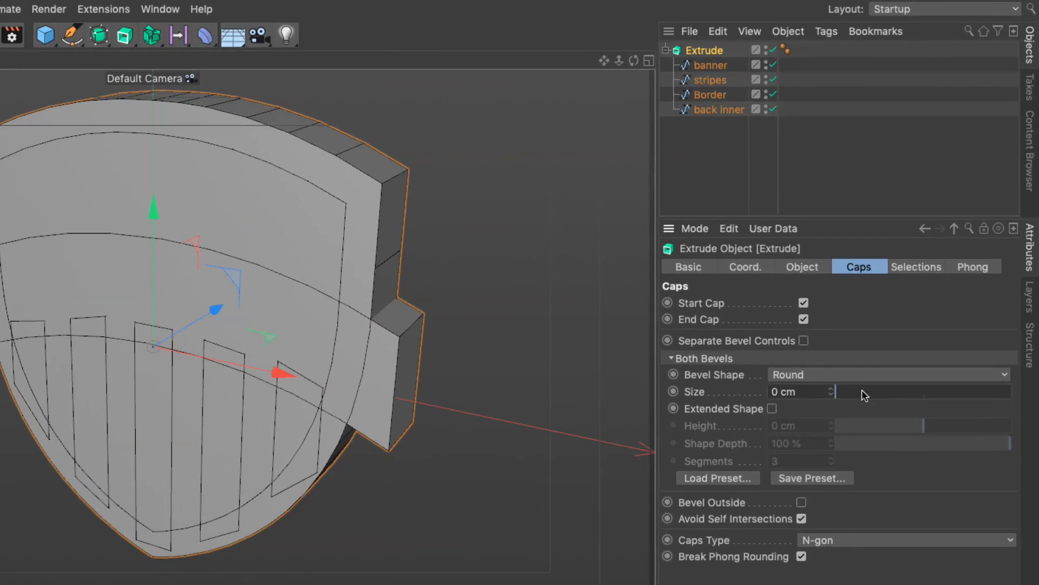
pyautogui.moveTo(837, 395); pyautogui.dragTo(838, 394)
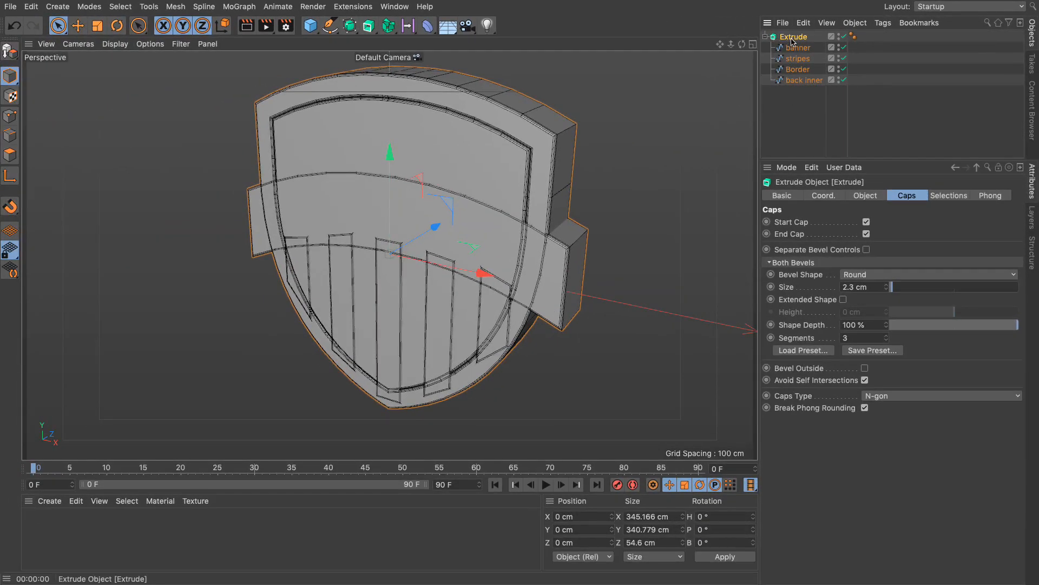
pyautogui.click(865, 195)
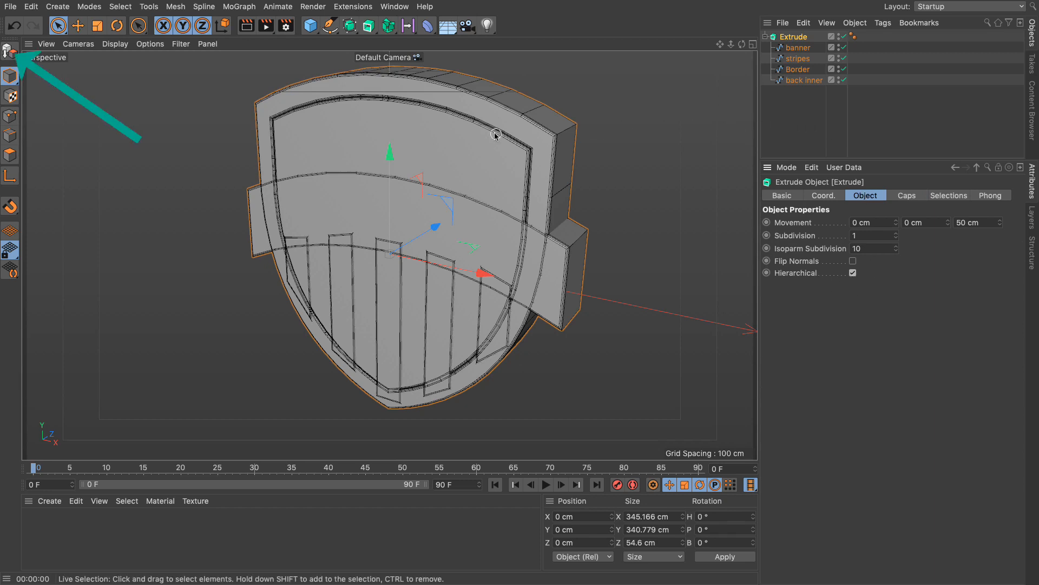
# Step: Make the Extrude object editable and expand its hierarchy down to the individual extruded parts
pyautogui.click(10, 51)
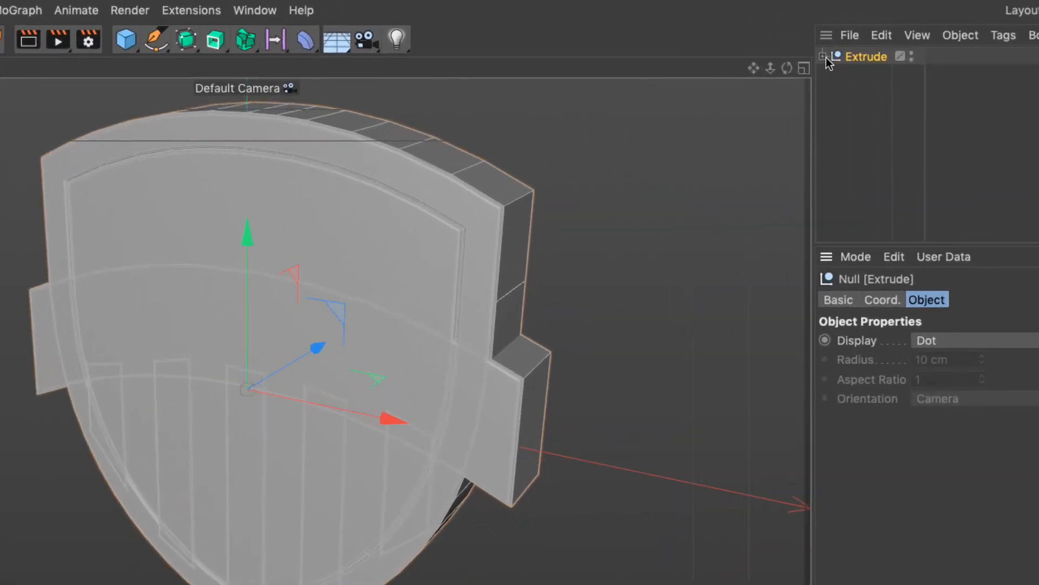
pyautogui.click(822, 56)
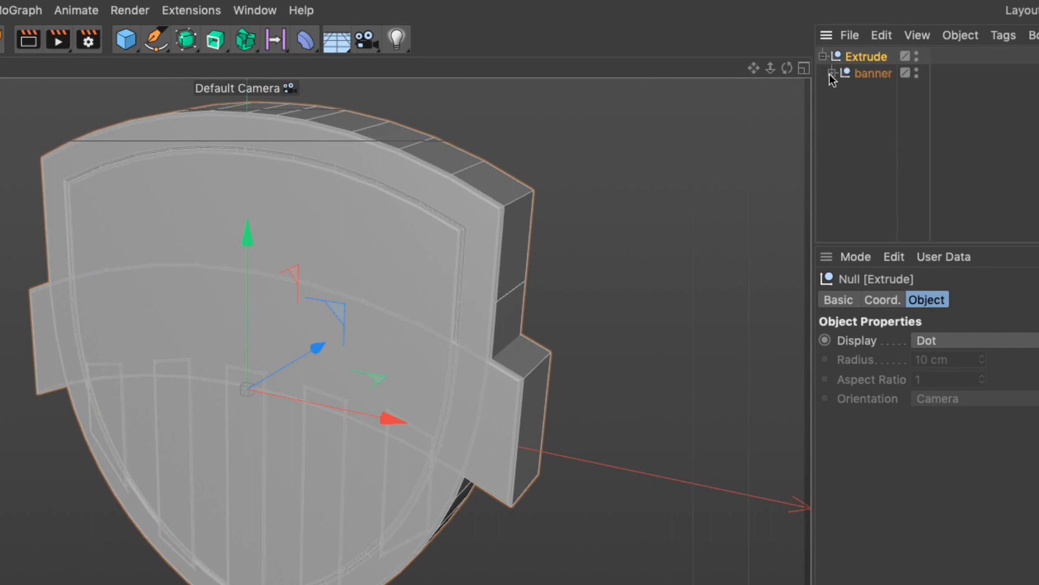
pyautogui.click(831, 73)
# Step: Select the banner, stripes, Border and back inner extrusions one by one to identify each part in the viewport
pyautogui.click(882, 91)
pyautogui.click(882, 108)
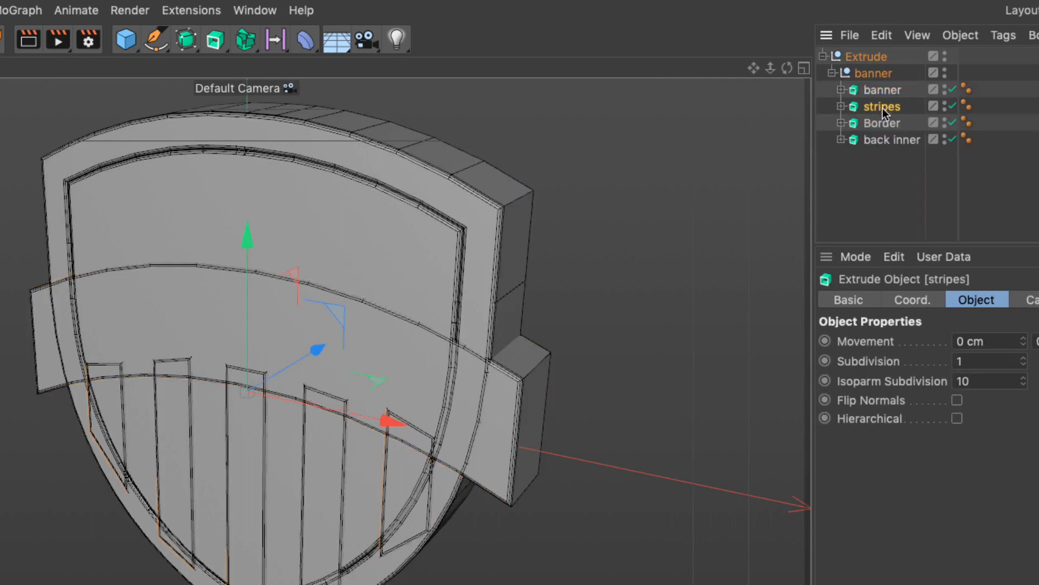
pyautogui.click(882, 123)
pyautogui.click(878, 142)
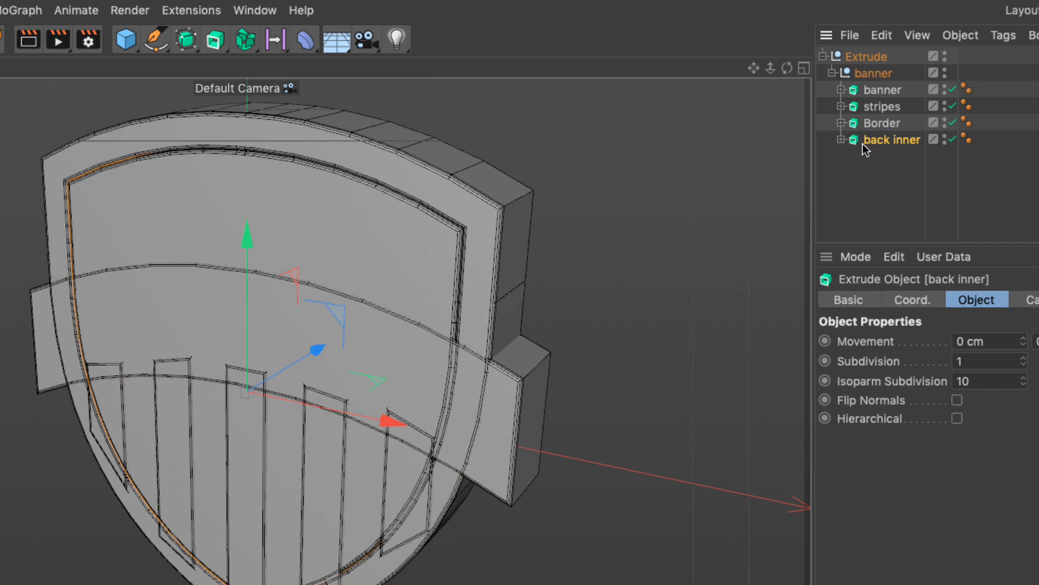
# Step: Move the banner extrusion forward along its Z axis so it stands in front of the shield
pyautogui.click(873, 92)
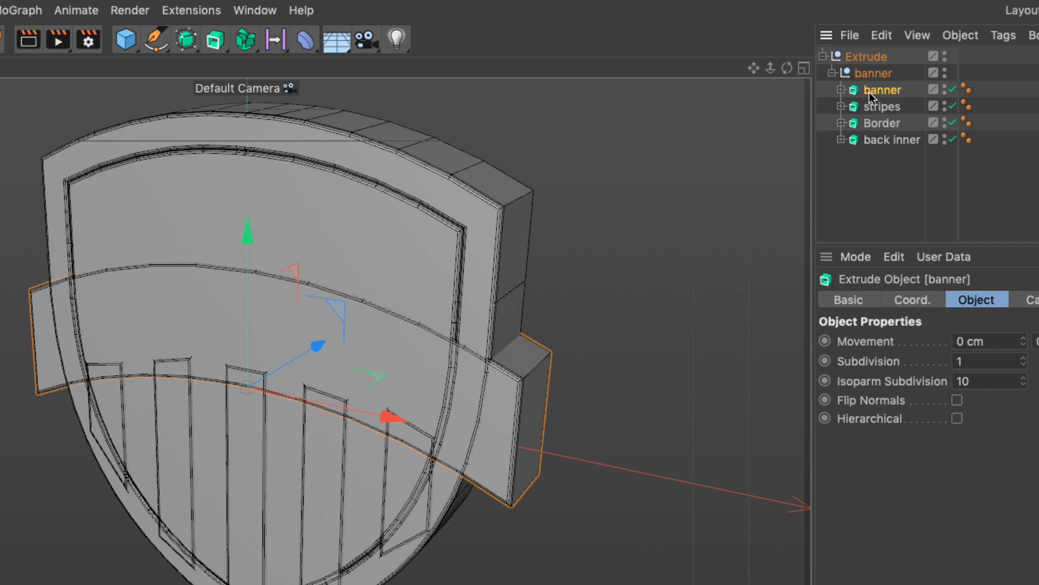
pyautogui.press('e')
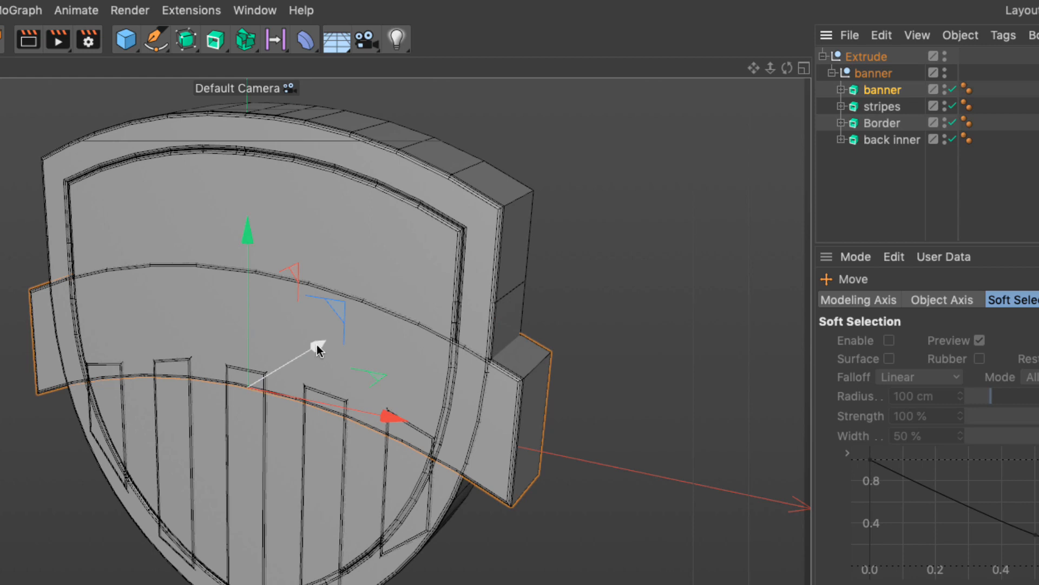
pyautogui.moveTo(317, 344); pyautogui.dragTo(296, 354)
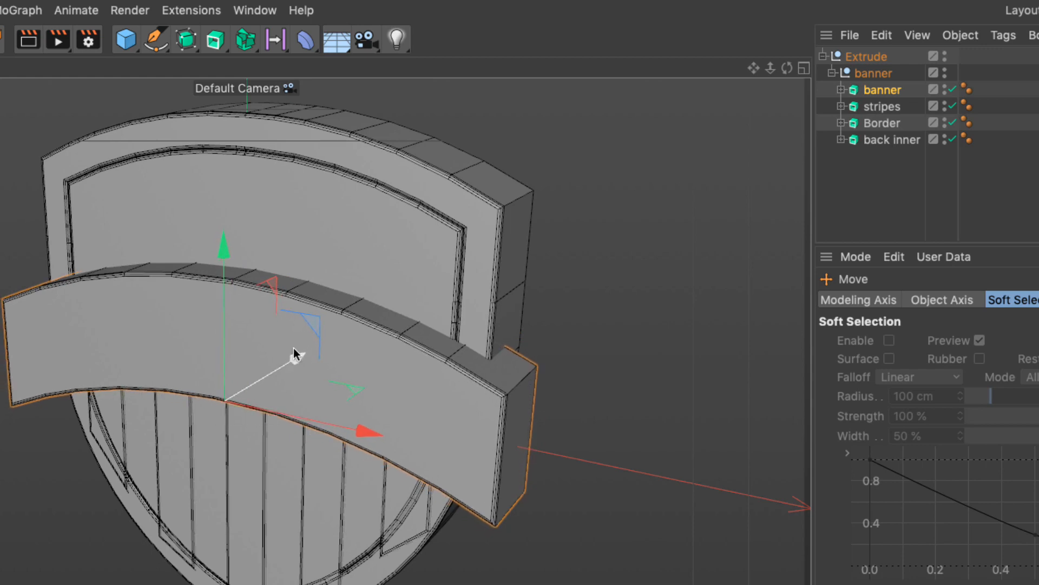
# Step: Set the banner's extrusion depth to 20 cm and nudge it slightly farther forward along Z
pyautogui.click(869, 91)
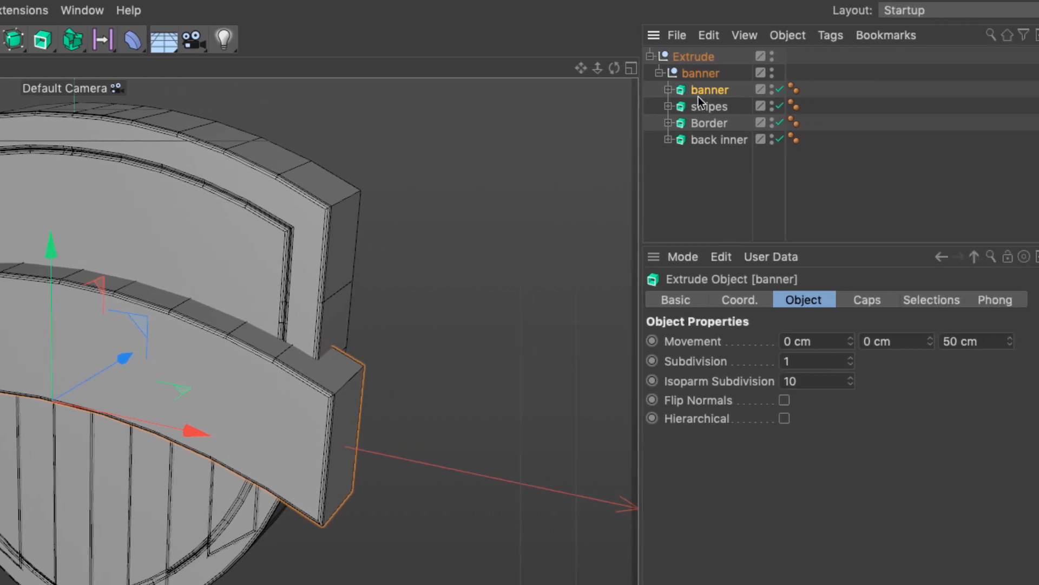
pyautogui.click(993, 341)
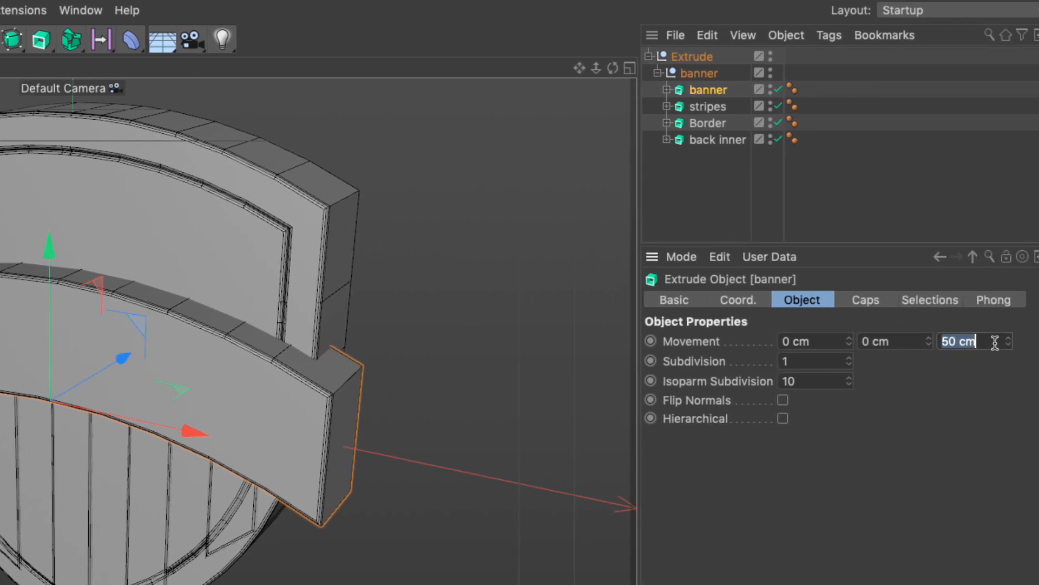
pyautogui.write('20')
pyautogui.press('Return')
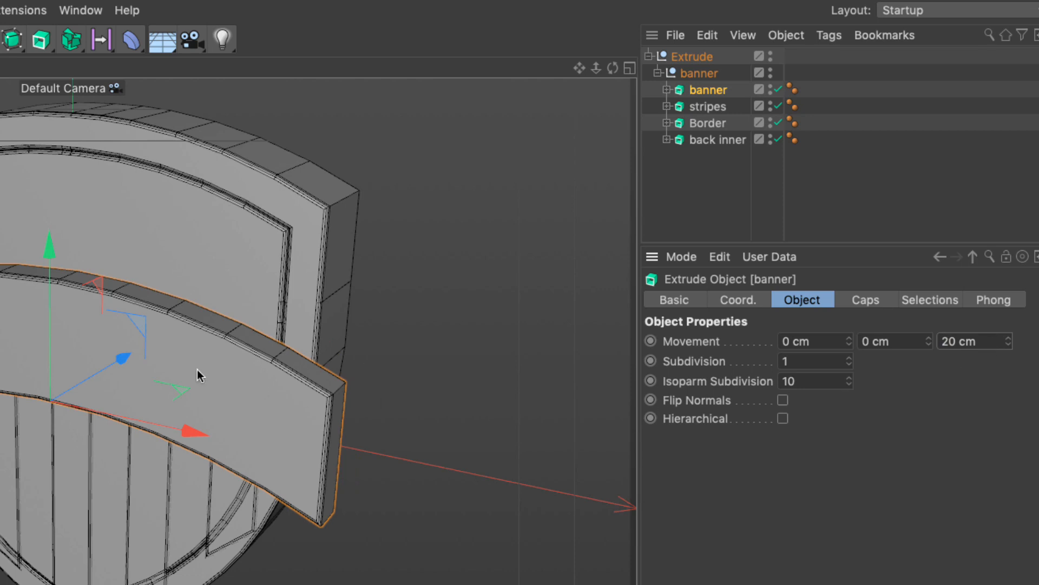
pyautogui.moveTo(125, 363); pyautogui.dragTo(123, 365)
pyautogui.moveTo(119, 366); pyautogui.dragTo(118, 366)
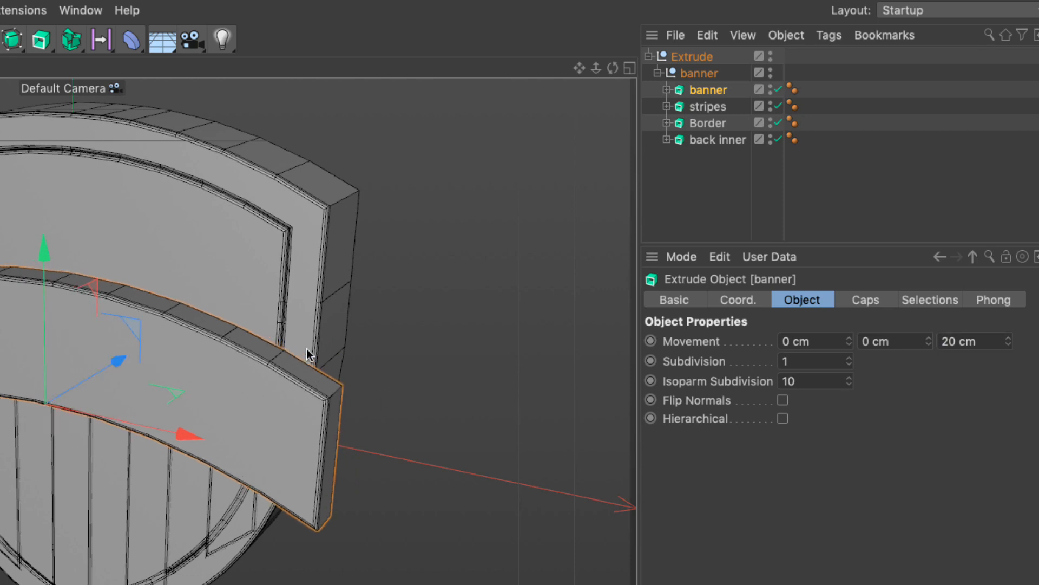
# Step: Move the back inner extrusion backward along its Z axis, recessing it behind the border and stripes
pyautogui.moveTo(613, 75); pyautogui.dragTo(431, 79)
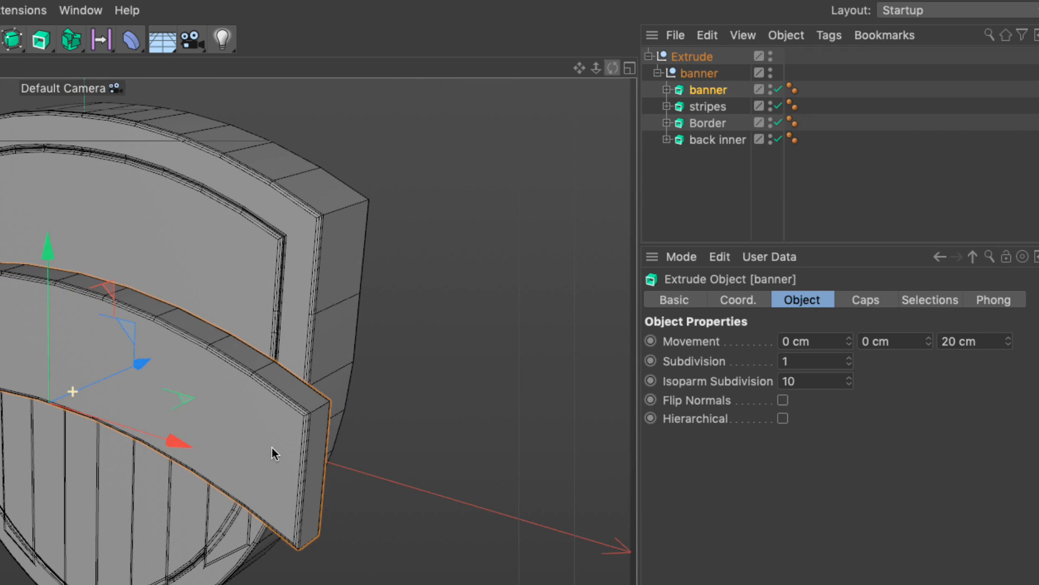
pyautogui.click(702, 141)
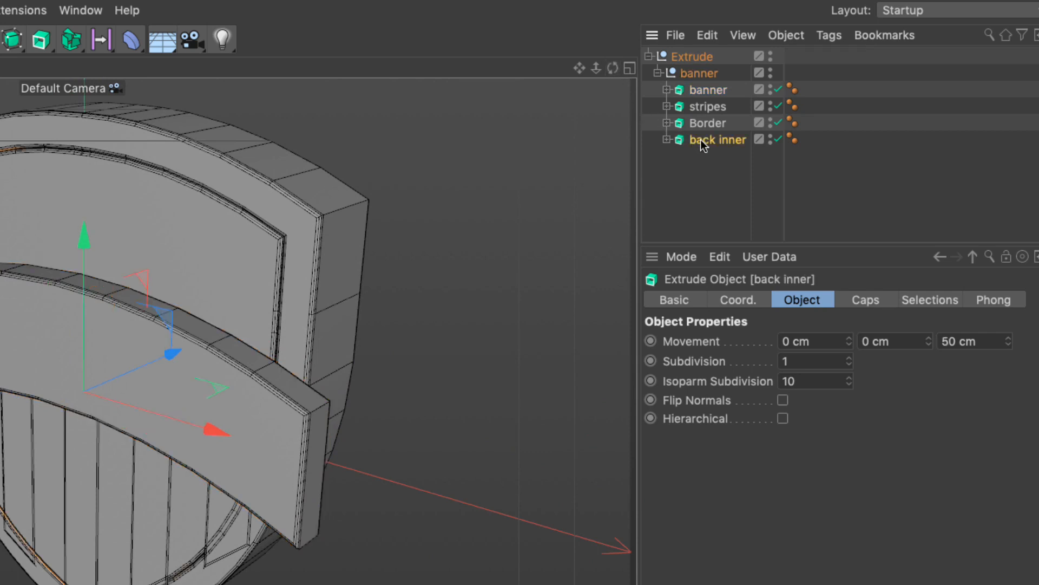
pyautogui.moveTo(172, 353); pyautogui.dragTo(196, 352)
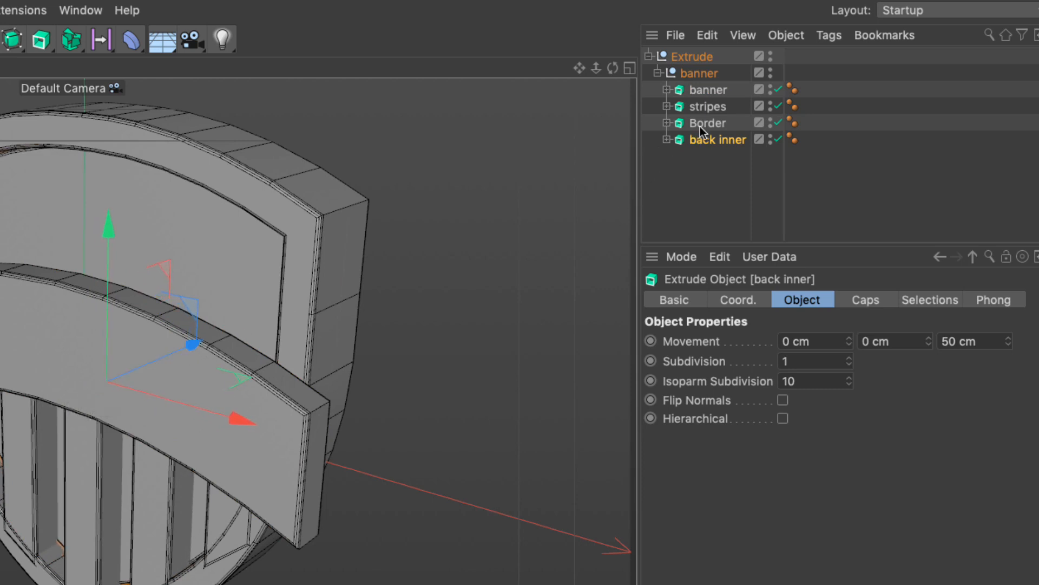
# Step: Move the stripes extrusion about 9.5 cm backward along its Z axis, recessing it behind the front of the border
pyautogui.click(704, 107)
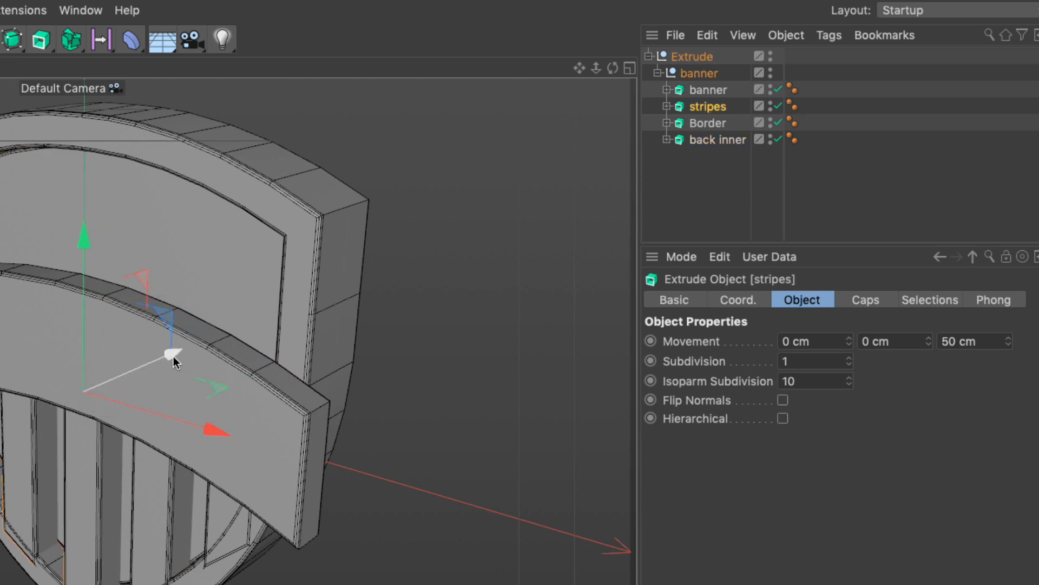
pyautogui.moveTo(173, 356); pyautogui.dragTo(180, 351)
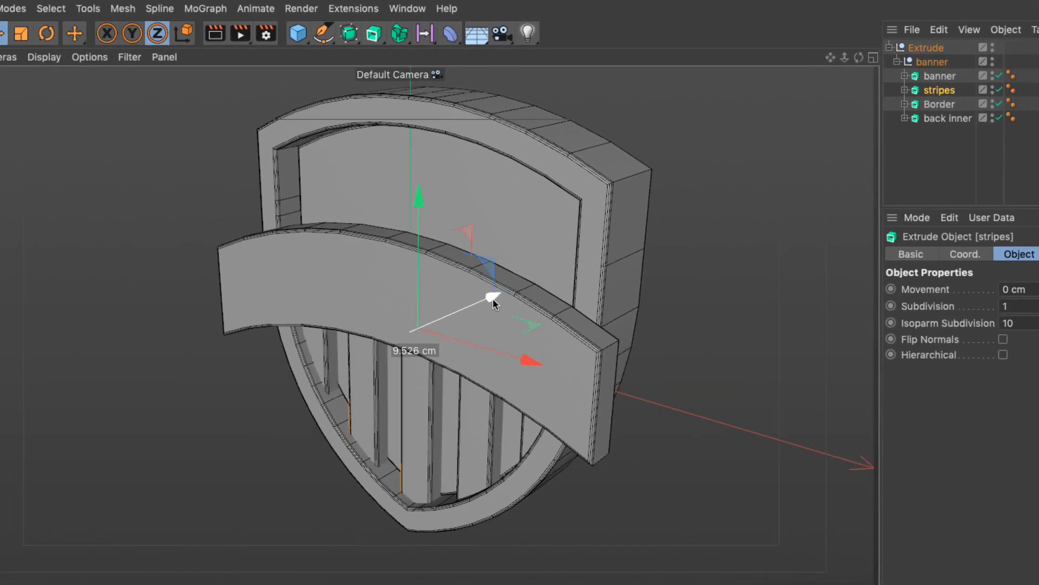
pyautogui.moveTo(493, 298); pyautogui.dragTo(492, 297)
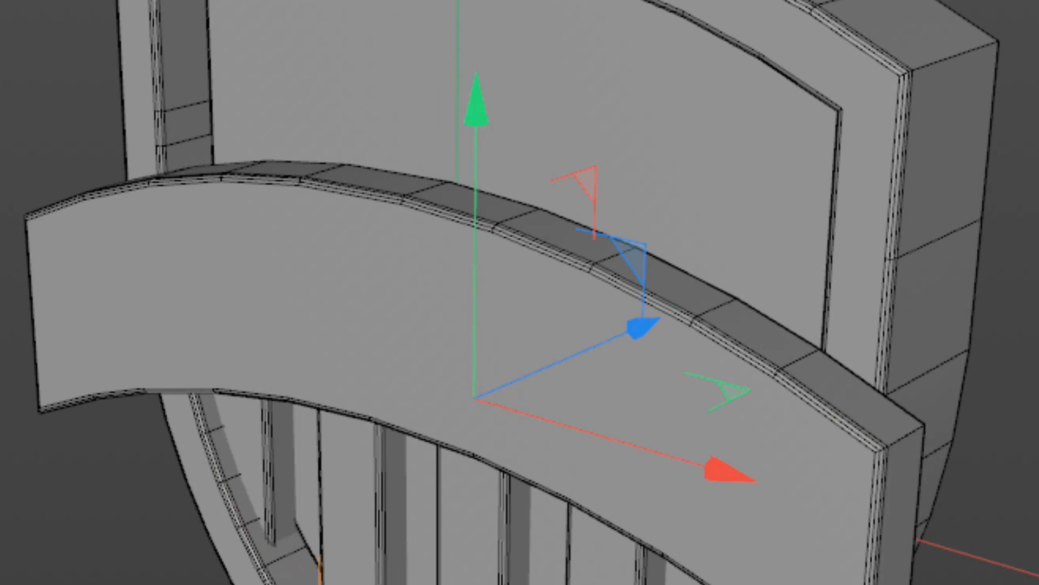
# Step: Render a close-up preview of the banner's curved upper edge to examine how smooth it is
pyautogui.scroll(5, 437, 406)
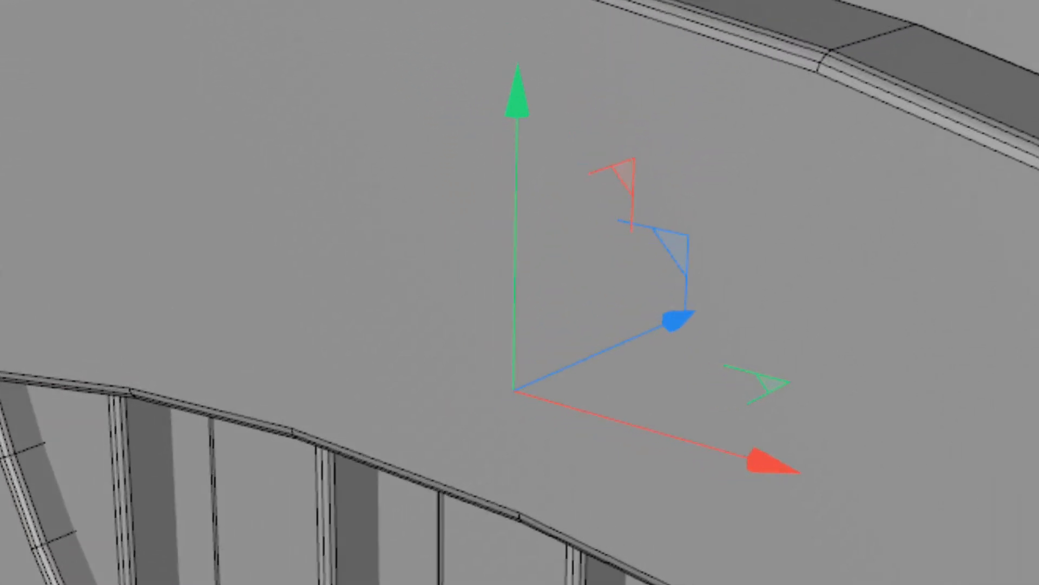
pyautogui.keyDown('alt'); pyautogui.moveTo(437, 407); pyautogui.dragTo(119, 582, button='middle'); pyautogui.keyUp('alt')
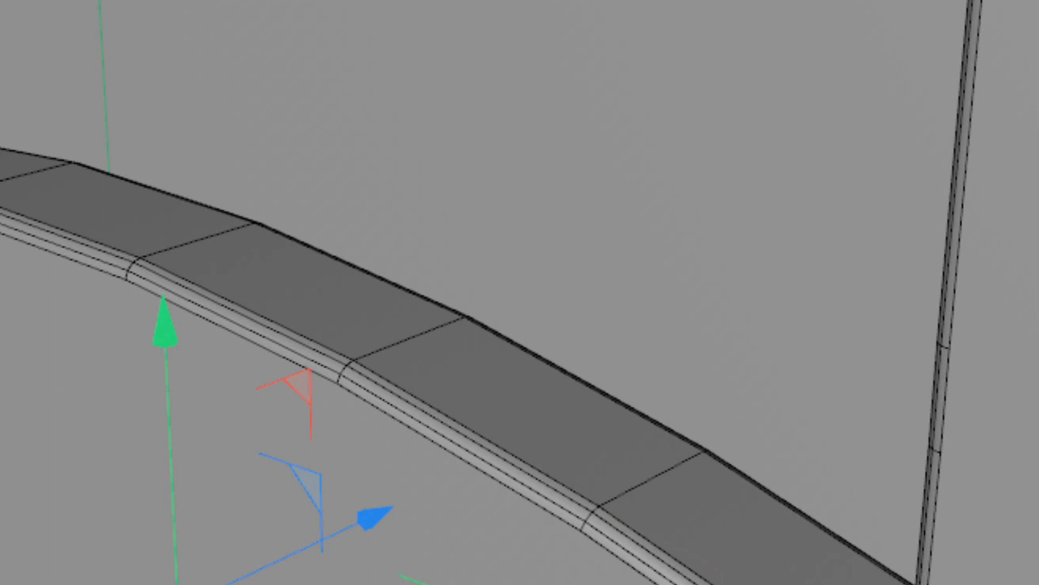
pyautogui.hotkey('ctrl', 'r')
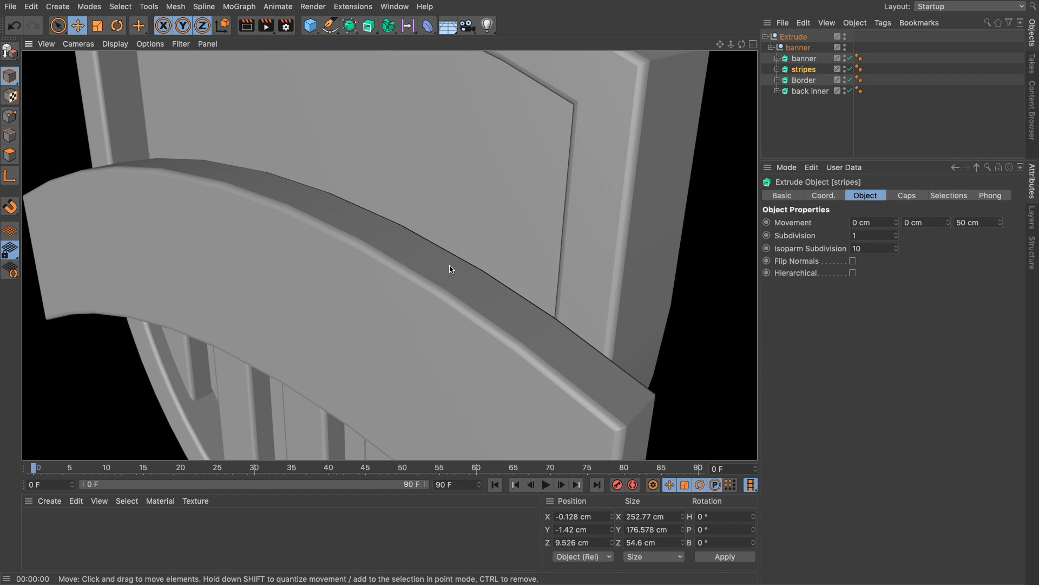
pyautogui.click(458, 275)
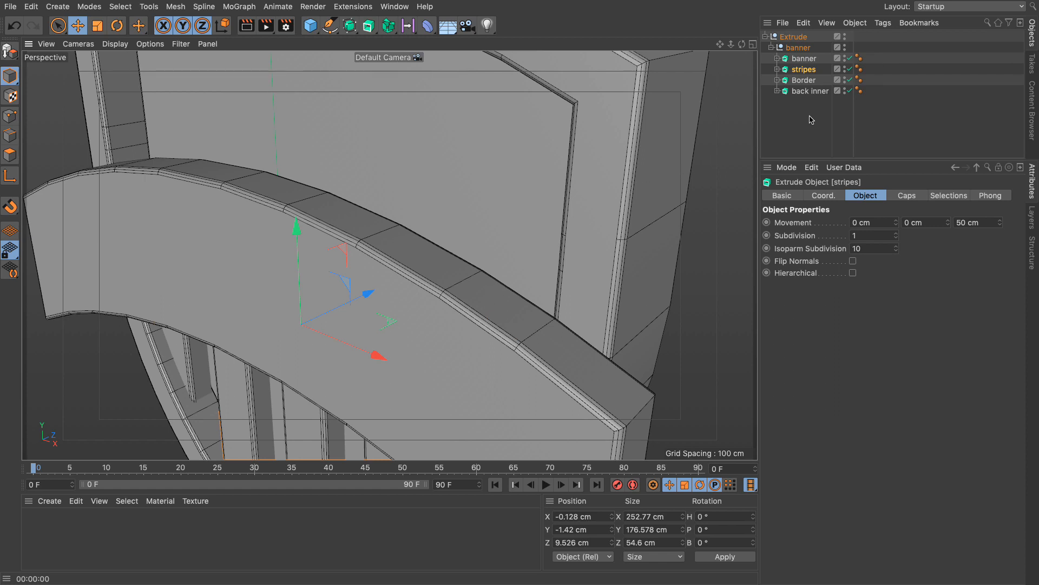
# Step: Set the banner spline's intermediate points to Subdivided with a maximum length of 5 cm
pyautogui.click(809, 59)
pyautogui.click(777, 59)
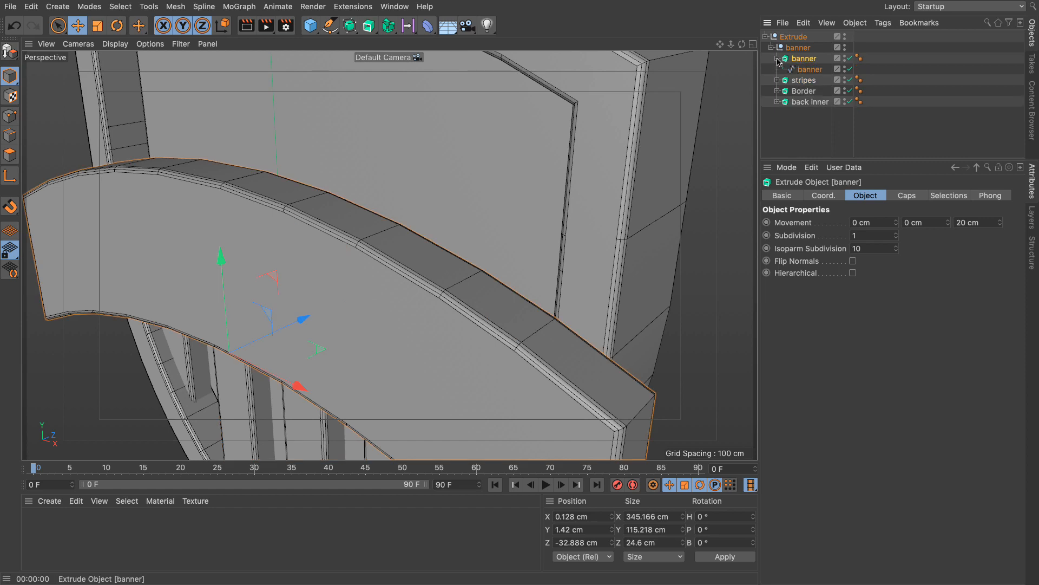
pyautogui.click(810, 69)
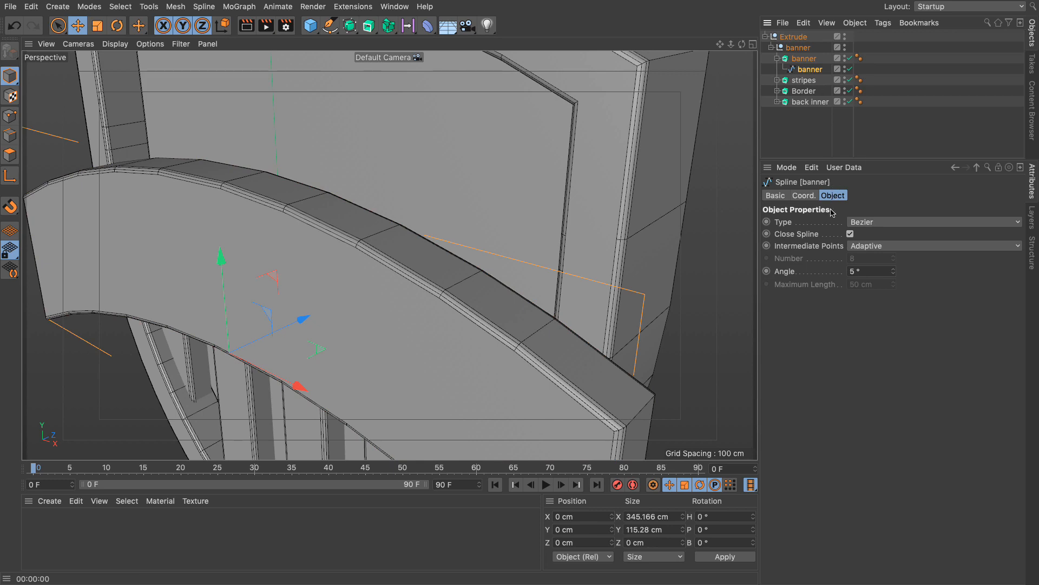
pyautogui.click(865, 246)
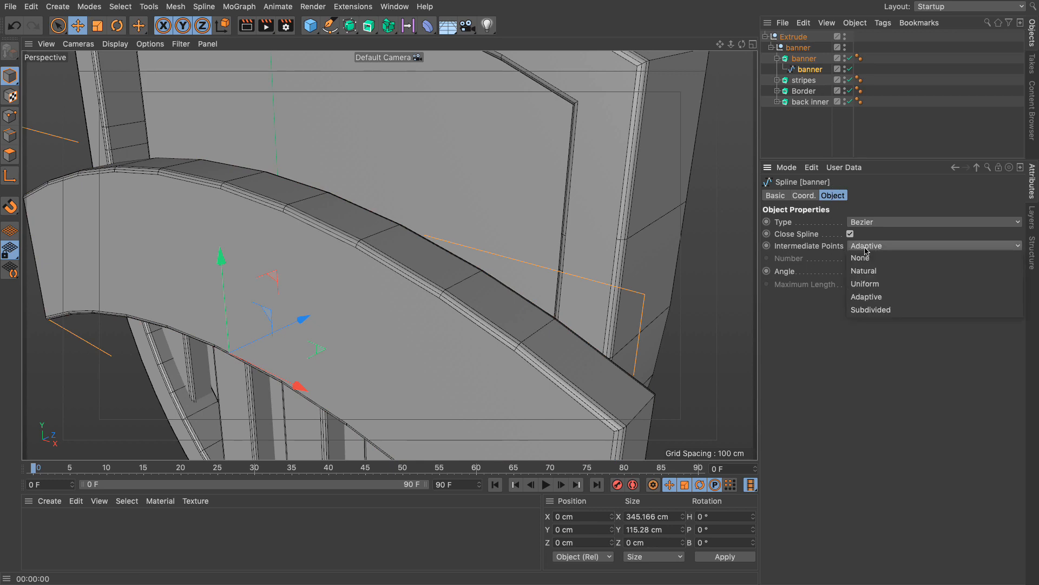
pyautogui.click(871, 310)
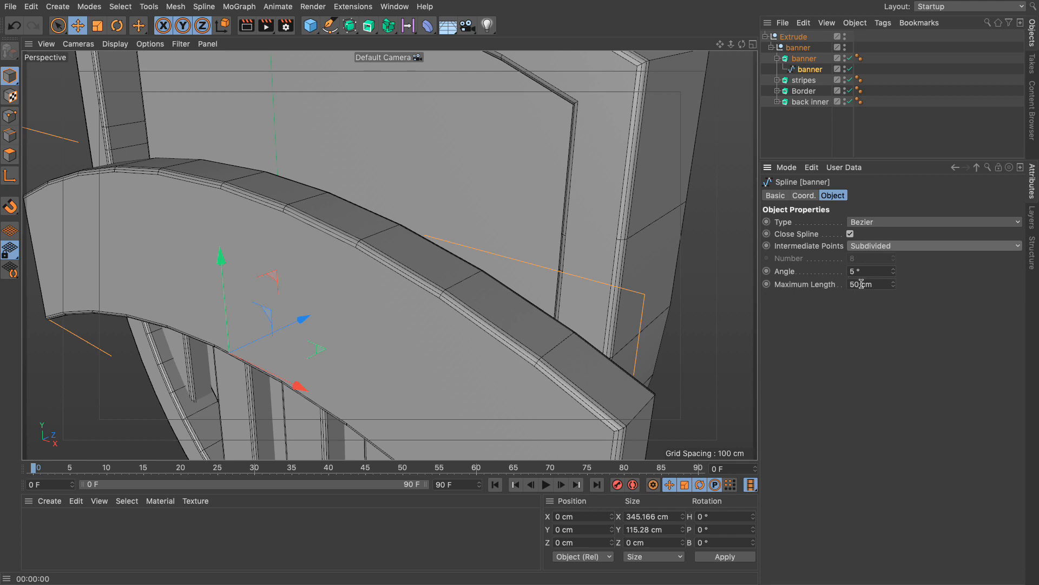
pyautogui.click(862, 284)
pyautogui.write('5')
pyautogui.press('Return')
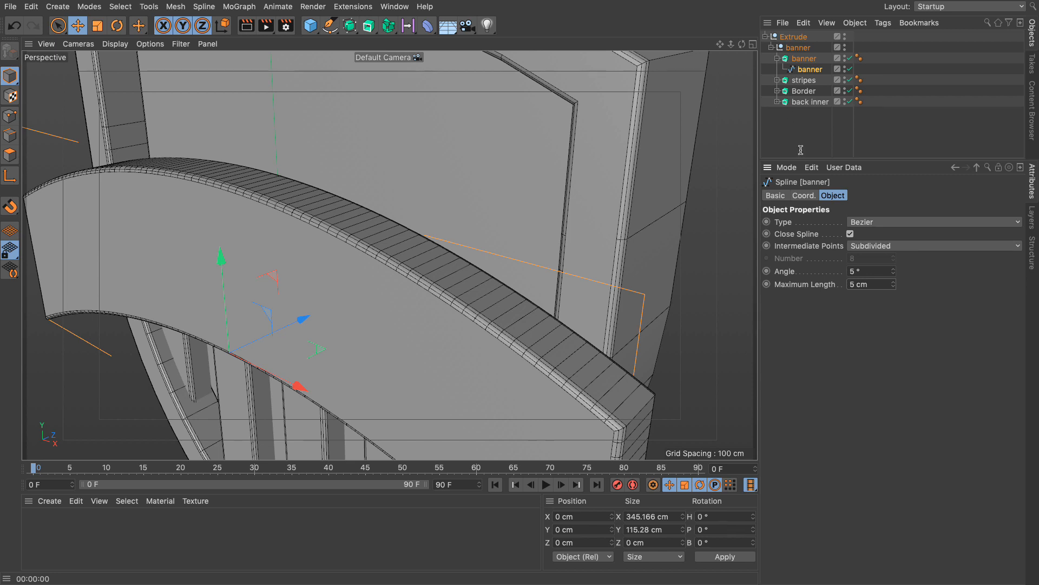
# Step: Set the intermediate points of the stripes, Border and back inner splines together to Subdivided with a maximum length of 5 cm
pyautogui.click(777, 102)
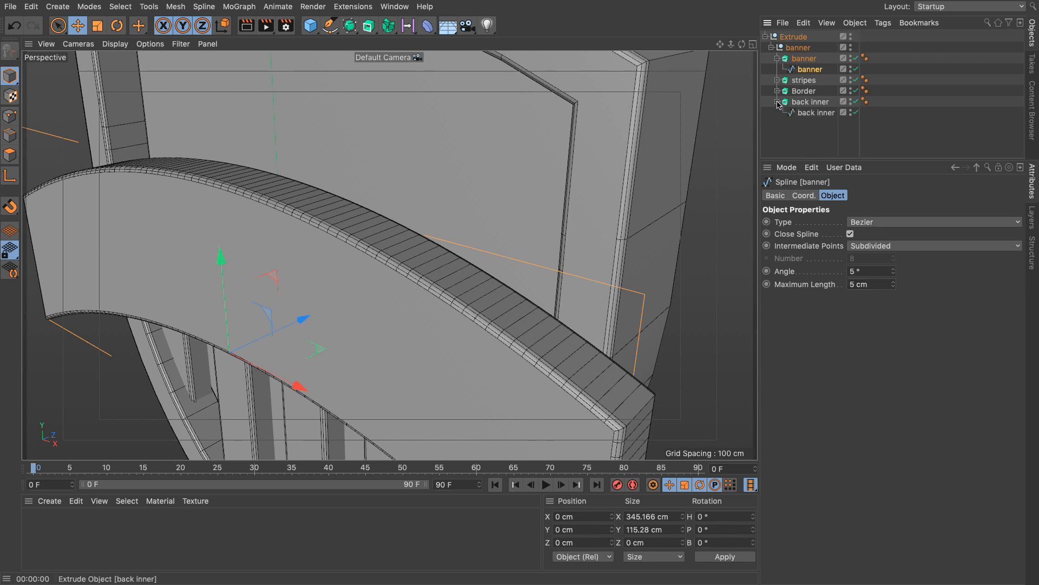
pyautogui.click(777, 90)
pyautogui.click(778, 81)
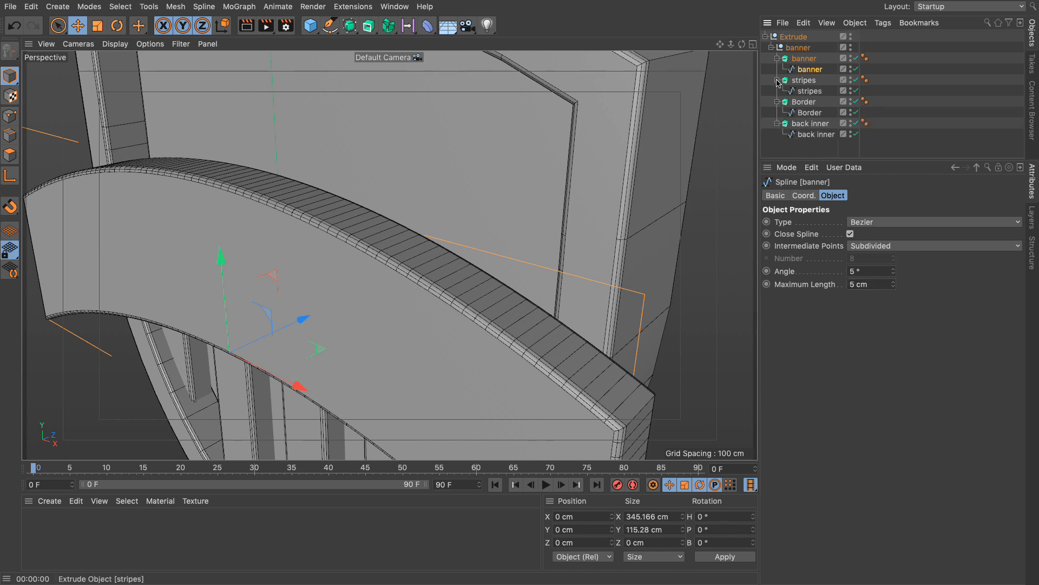
pyautogui.click(812, 91)
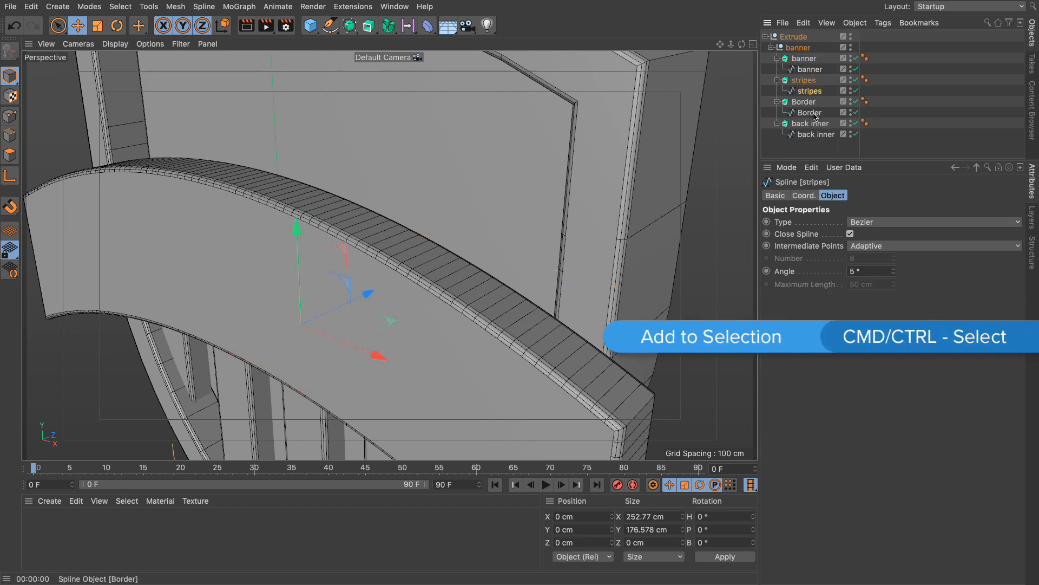
pyautogui.keyDown('ctrl'); pyautogui.click(810, 113); pyautogui.keyUp('ctrl')
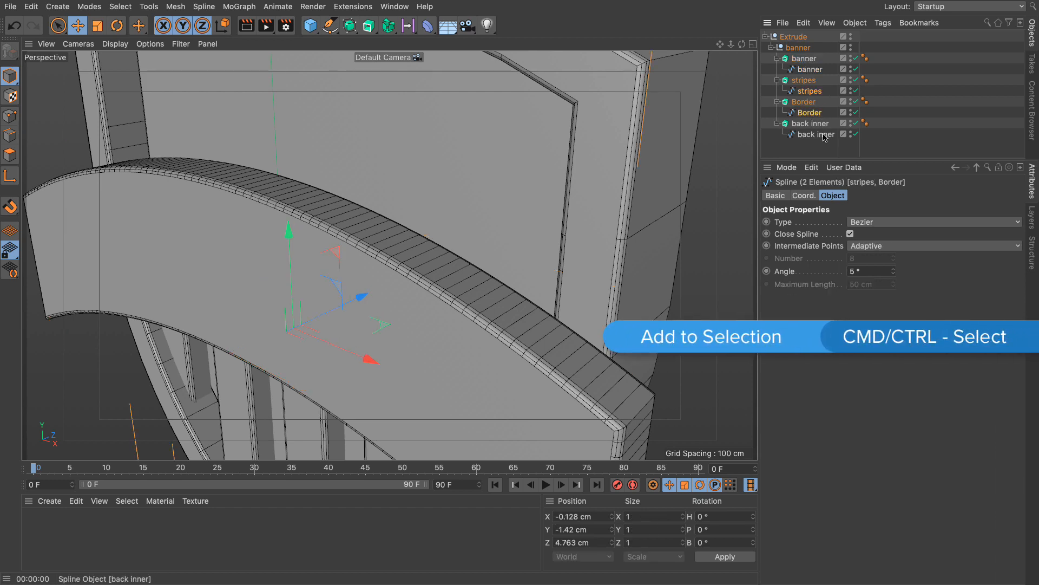
pyautogui.keyDown('ctrl'); pyautogui.click(823, 135); pyautogui.keyUp('ctrl')
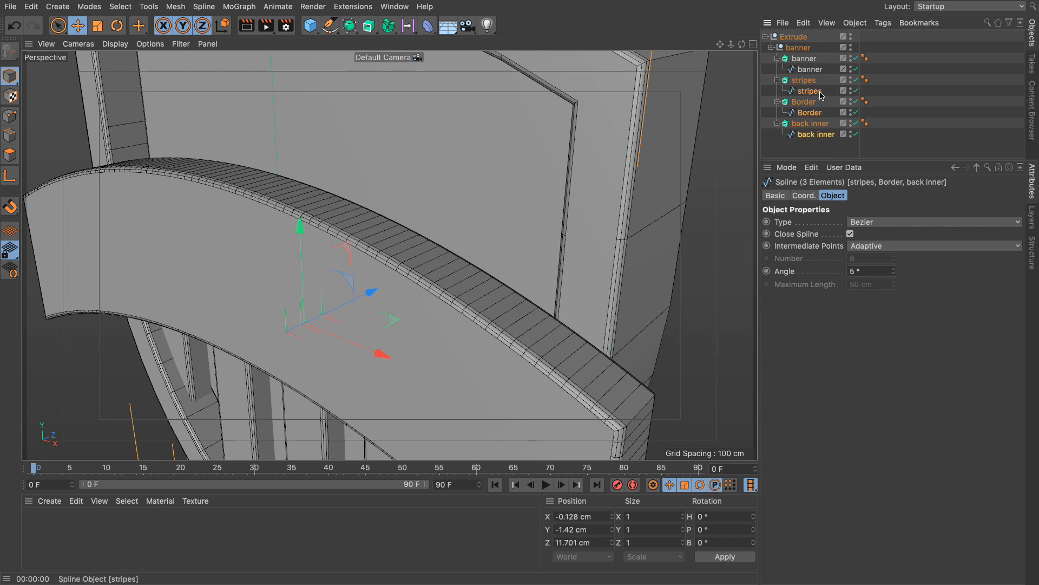
pyautogui.click(880, 250)
pyautogui.click(880, 311)
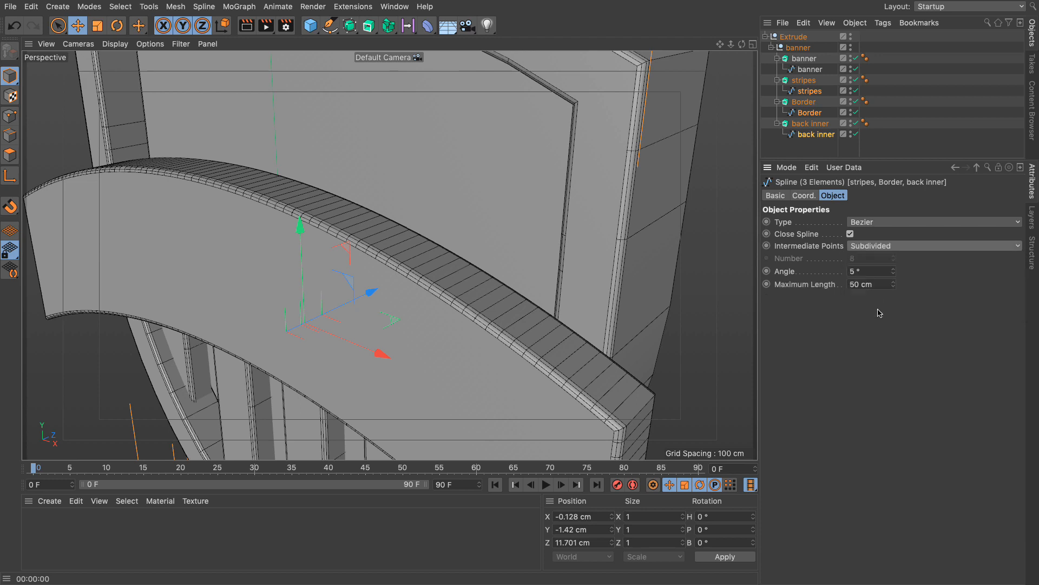
pyautogui.click(873, 284)
pyautogui.write('5')
pyautogui.press('Return')
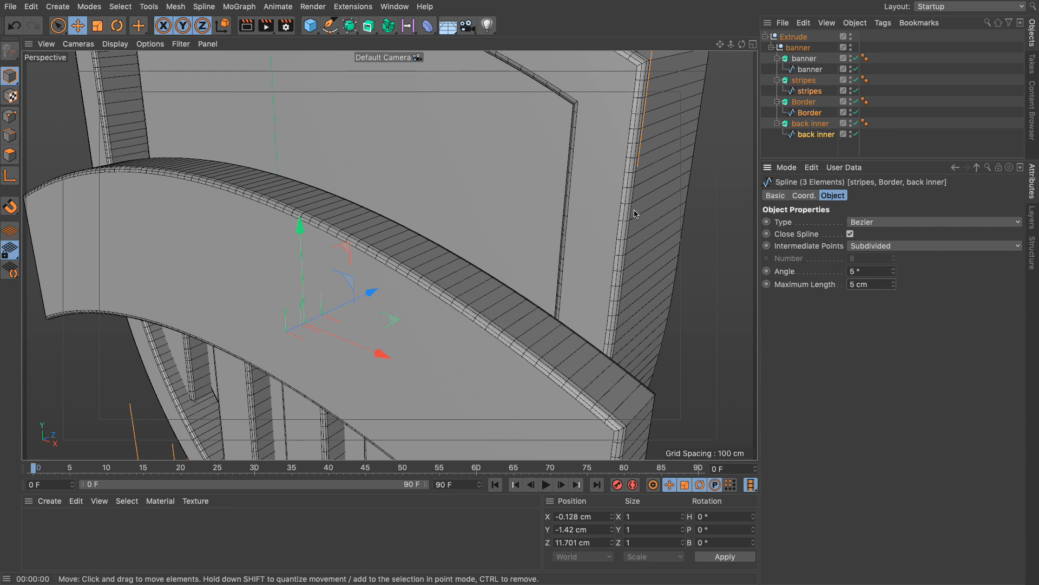
# Step: Set the caps type of all four extrusions to Delaunay and display the model in Gouraud Shading without lines
pyautogui.moveTo(727, 46); pyautogui.dragTo(638, 65)
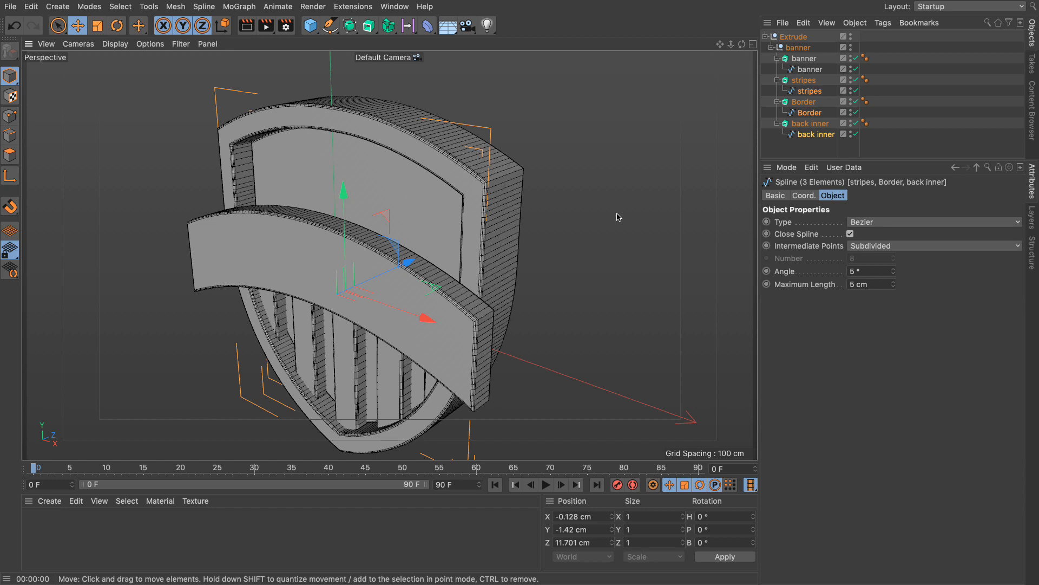
pyautogui.click(805, 126)
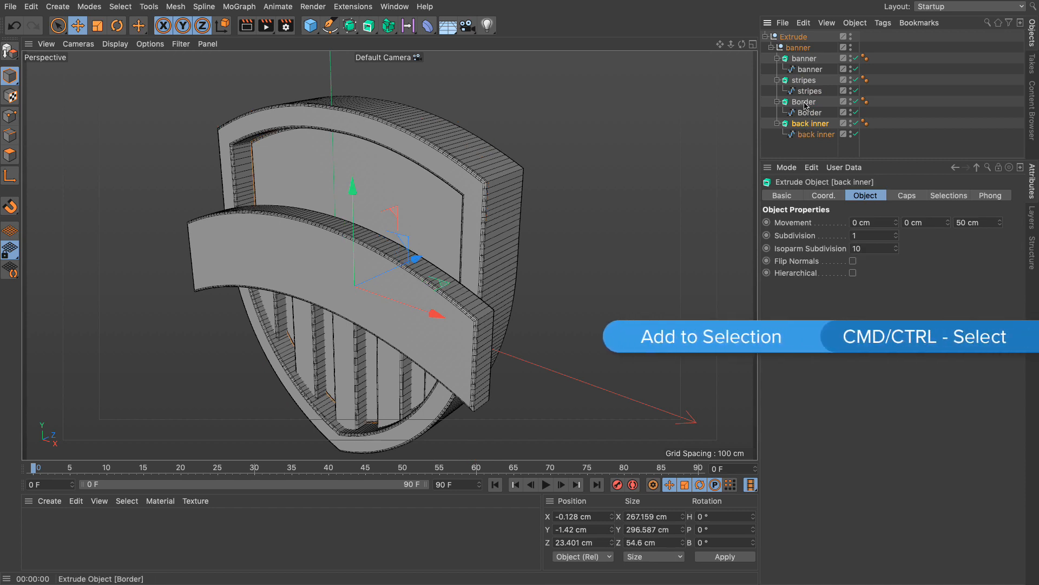
pyautogui.keyDown('ctrl'); pyautogui.click(805, 103); pyautogui.keyUp('ctrl')
pyautogui.keyDown('ctrl'); pyautogui.click(804, 82); pyautogui.keyUp('ctrl')
pyautogui.keyDown('ctrl'); pyautogui.click(802, 60); pyautogui.keyUp('ctrl')
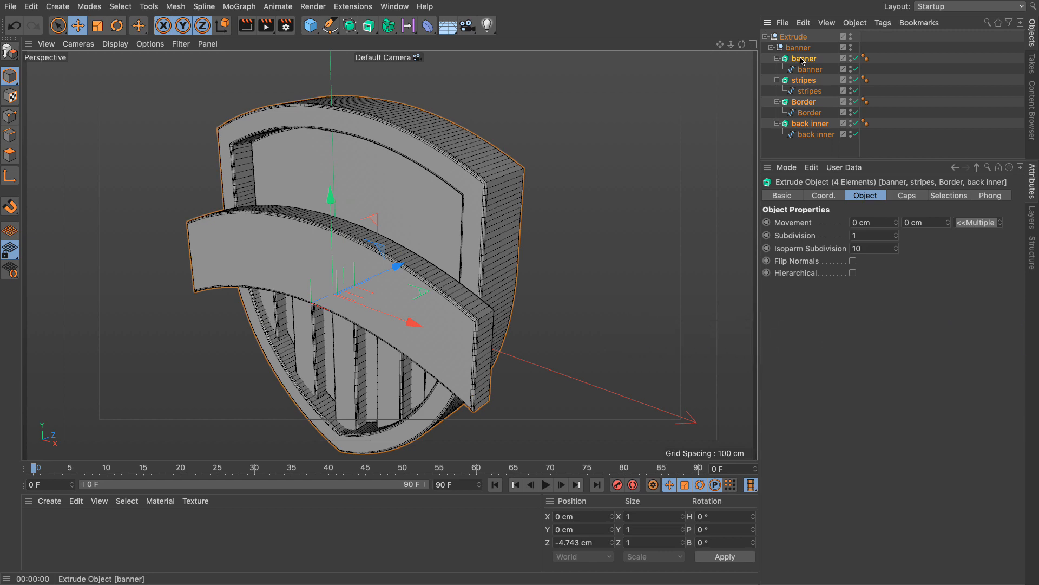
pyautogui.click(900, 197)
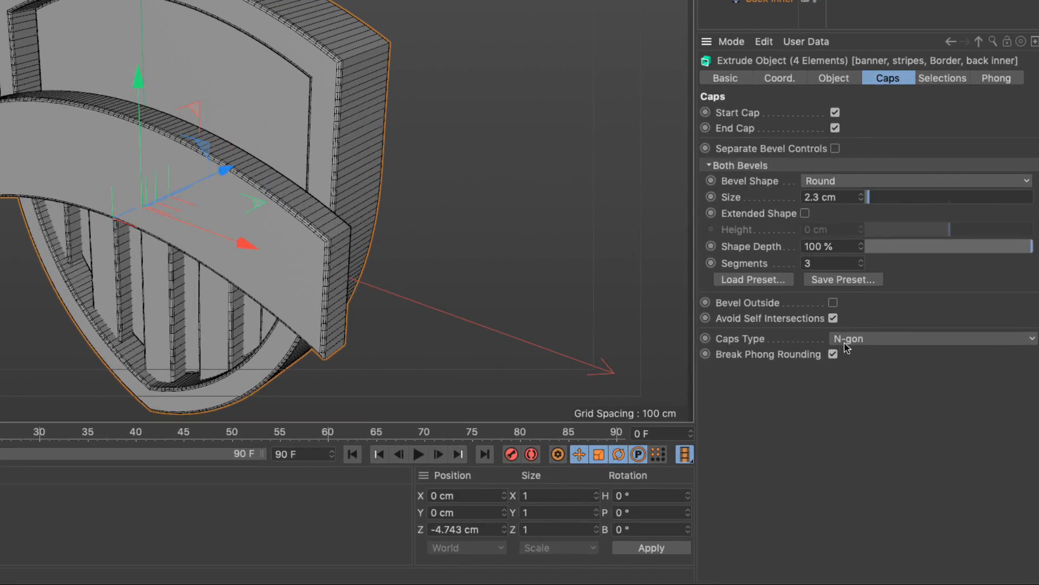
pyautogui.click(849, 341)
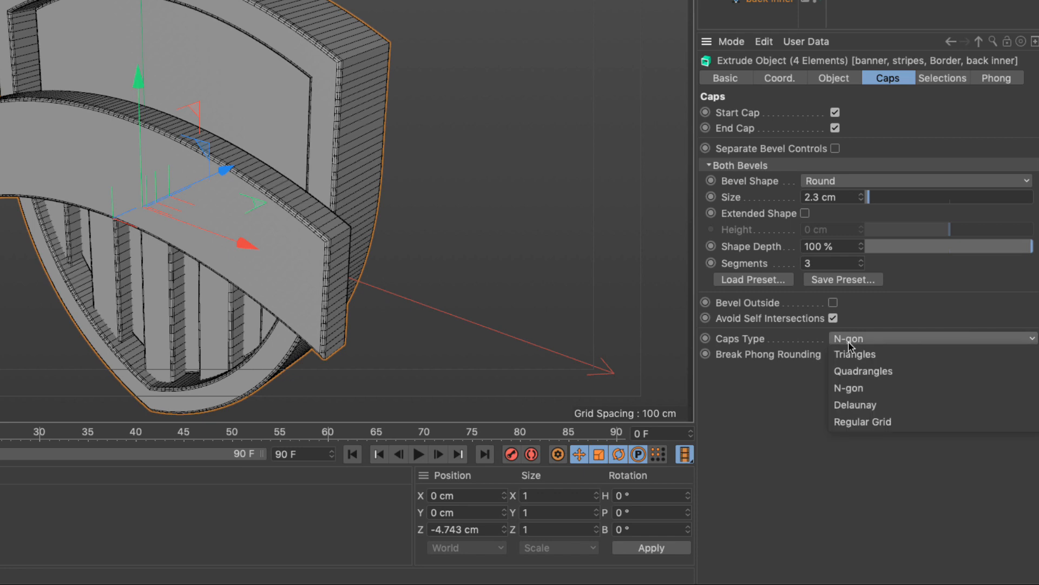
pyautogui.click(859, 408)
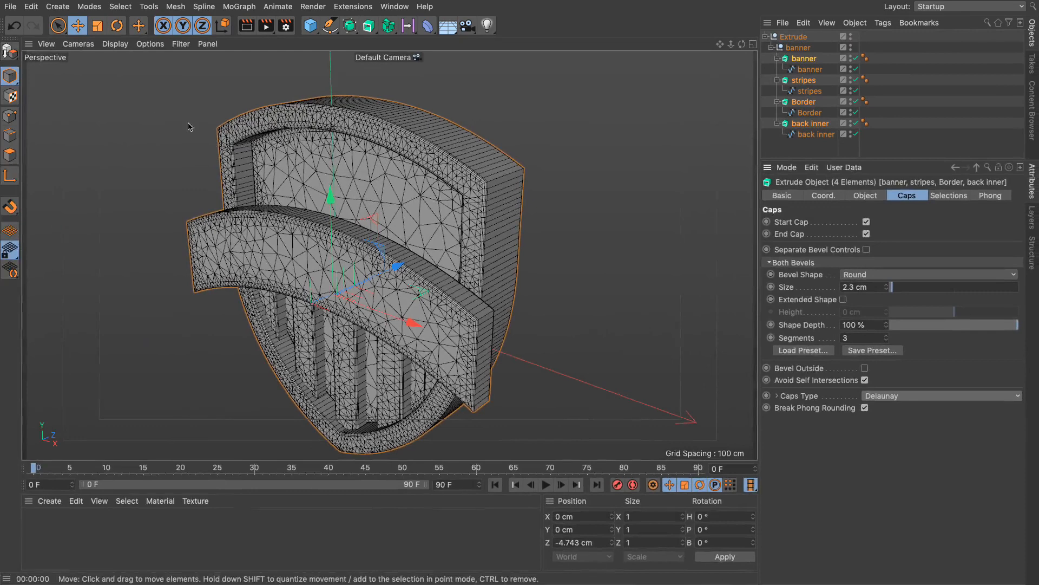
pyautogui.click(115, 44)
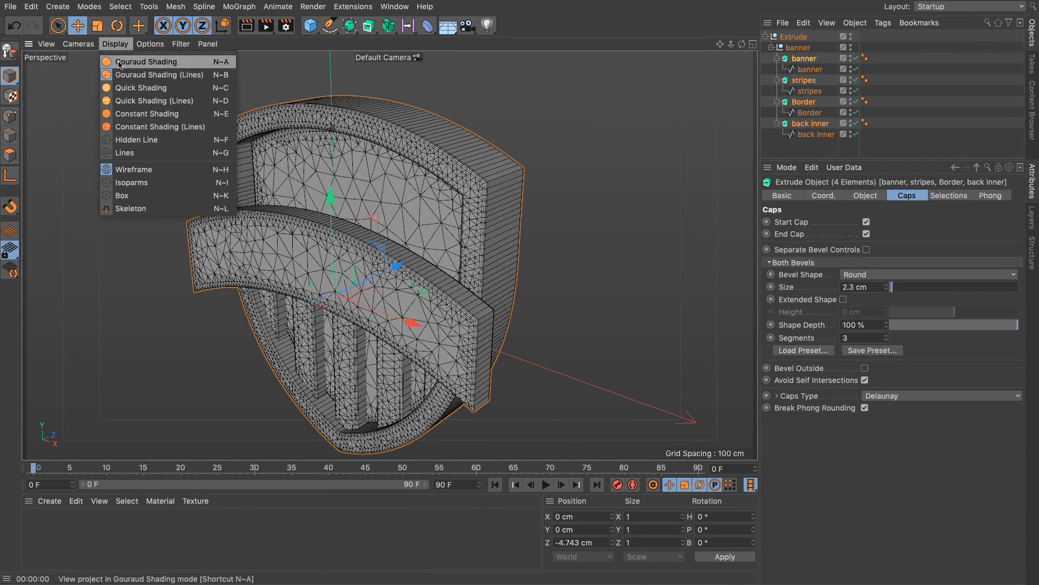
pyautogui.click(120, 62)
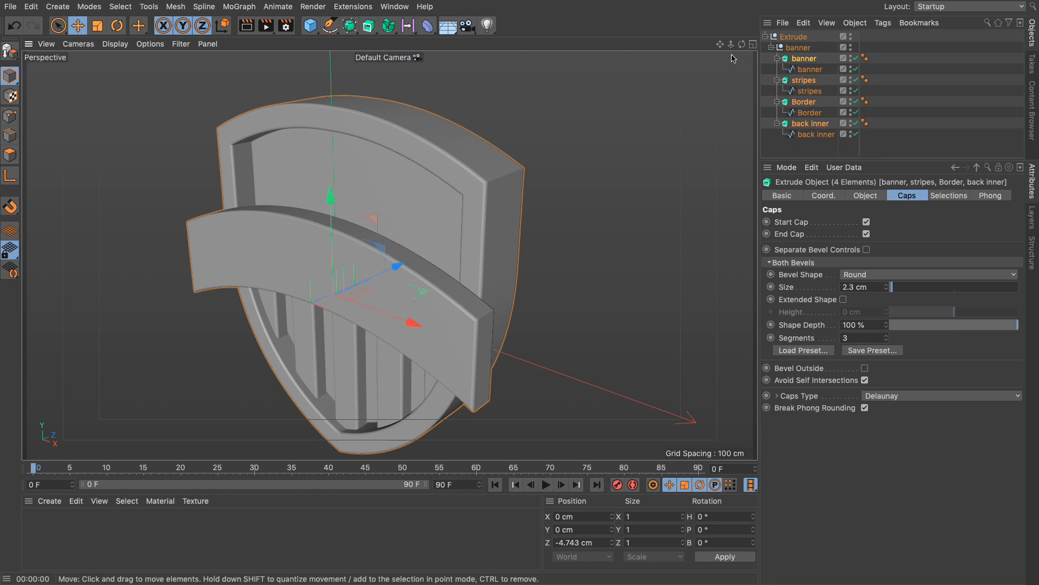
# Step: Load the basic rounded bevel preset with -100% shape depth on the Border extrusion and increase its bevel size to 7.32 cm
pyautogui.moveTo(731, 44); pyautogui.dragTo(554, 209)
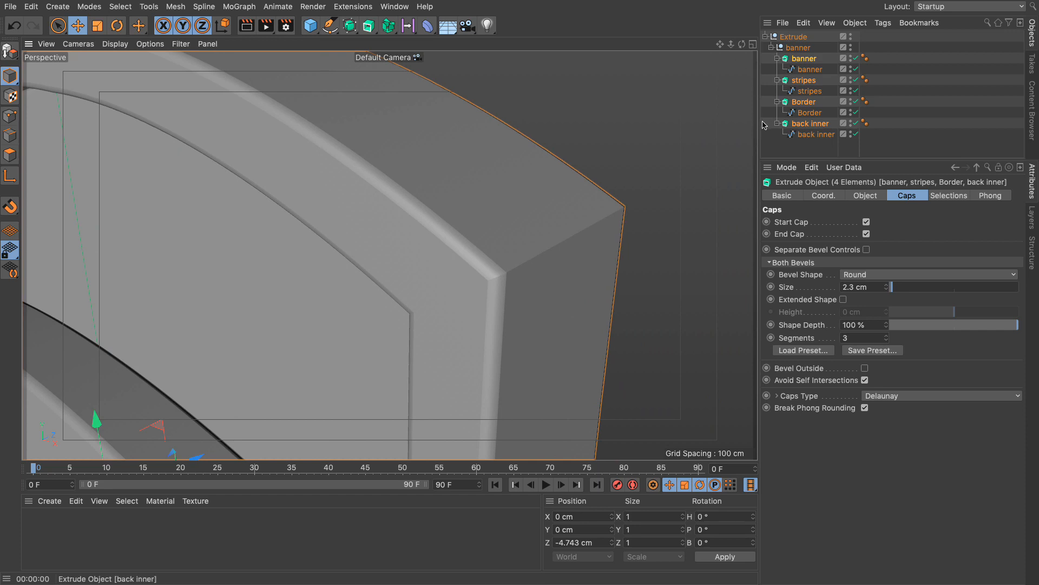
pyautogui.click(802, 103)
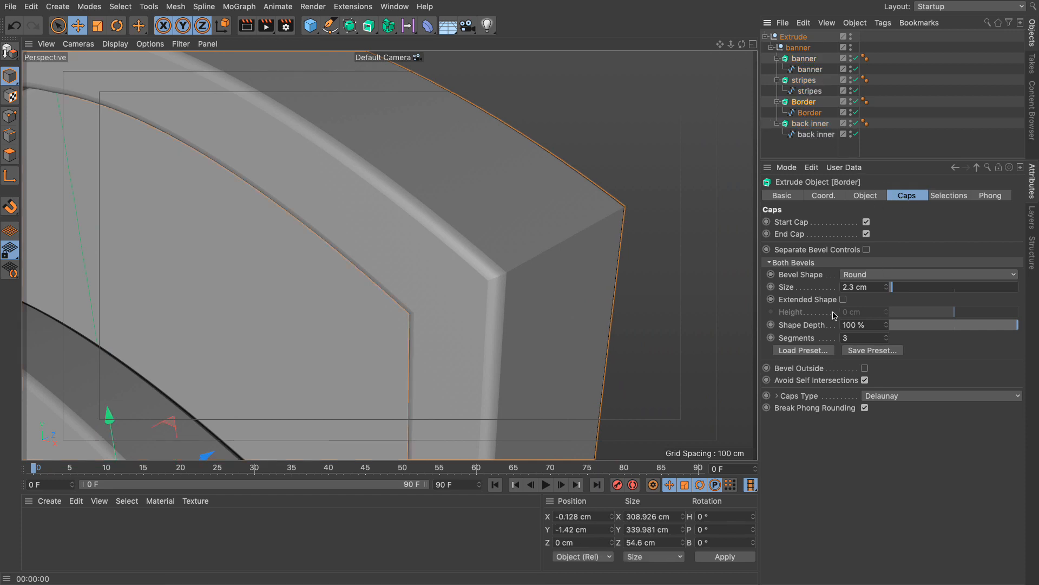
pyautogui.click(809, 352)
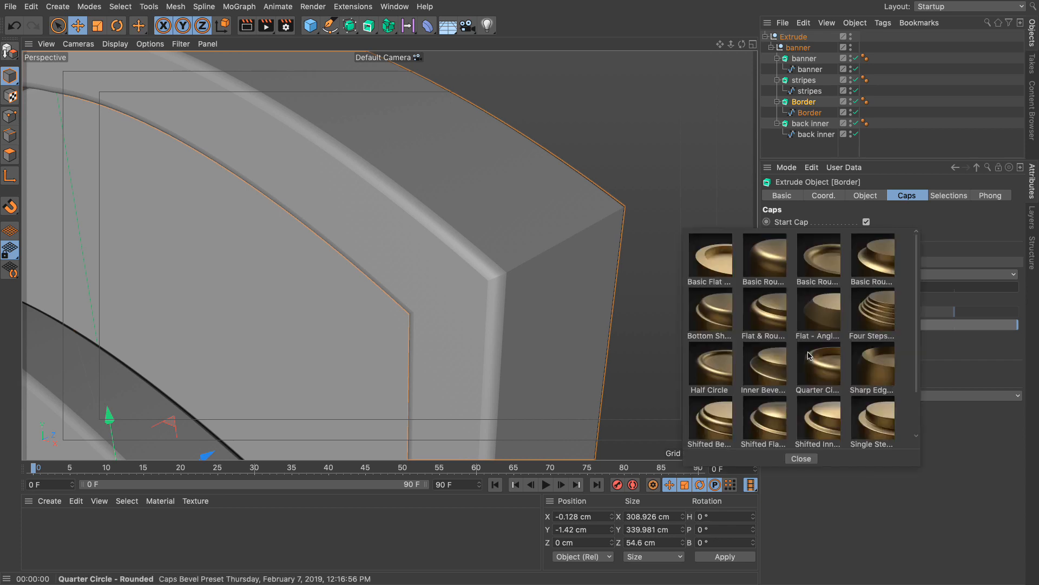
pyautogui.doubleClick(869, 264)
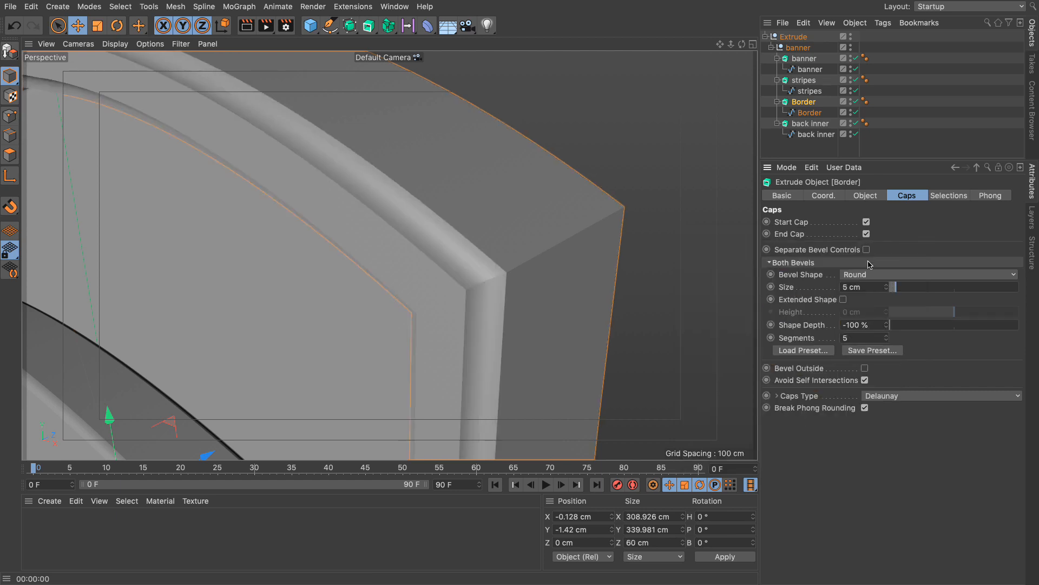
pyautogui.moveTo(898, 289); pyautogui.dragTo(901, 288)
# Step: Load the flat-and-round curve bevel preset on the banner extrusion and increase its bevel size to 8.16 cm
pyautogui.moveTo(731, 45); pyautogui.dragTo(726, 46)
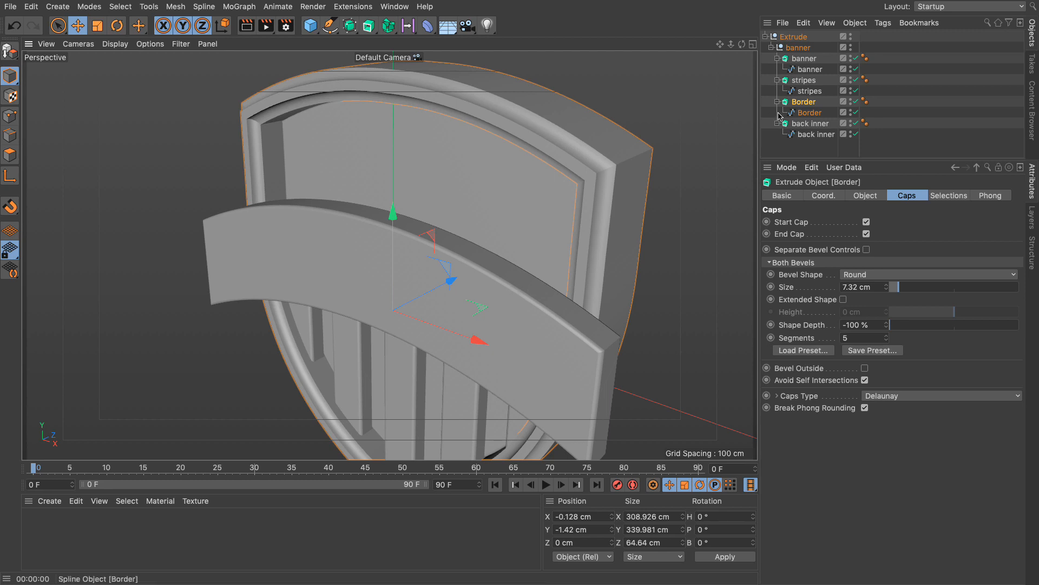
pyautogui.click(804, 59)
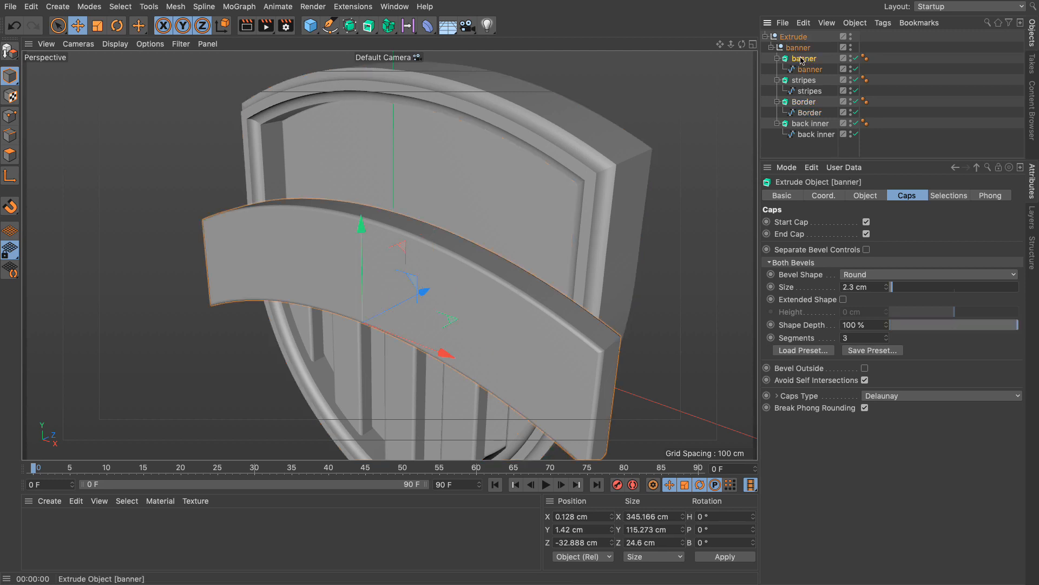
pyautogui.click(809, 355)
pyautogui.click(772, 318)
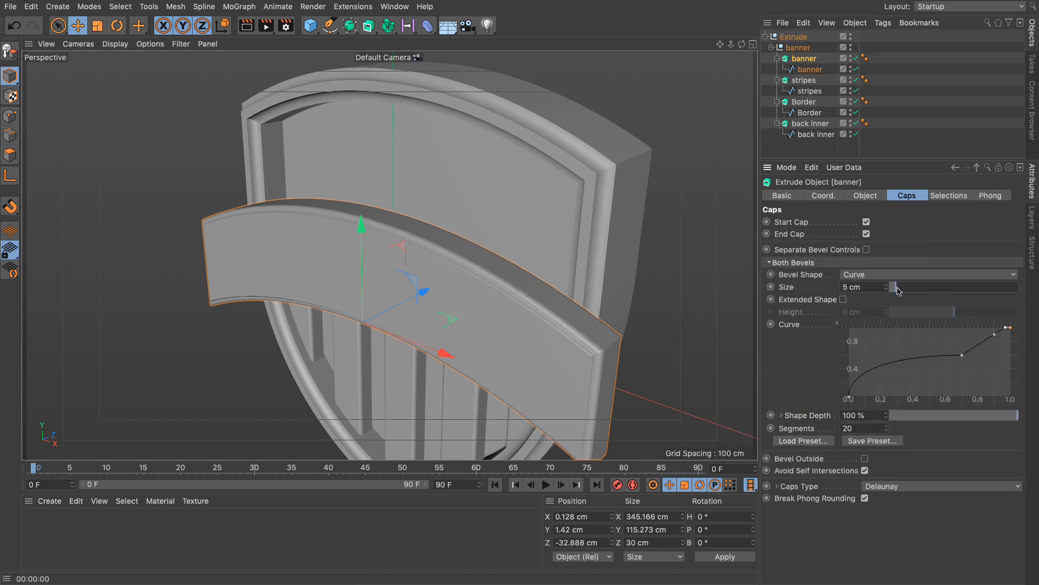
pyautogui.moveTo(897, 288); pyautogui.dragTo(902, 289)
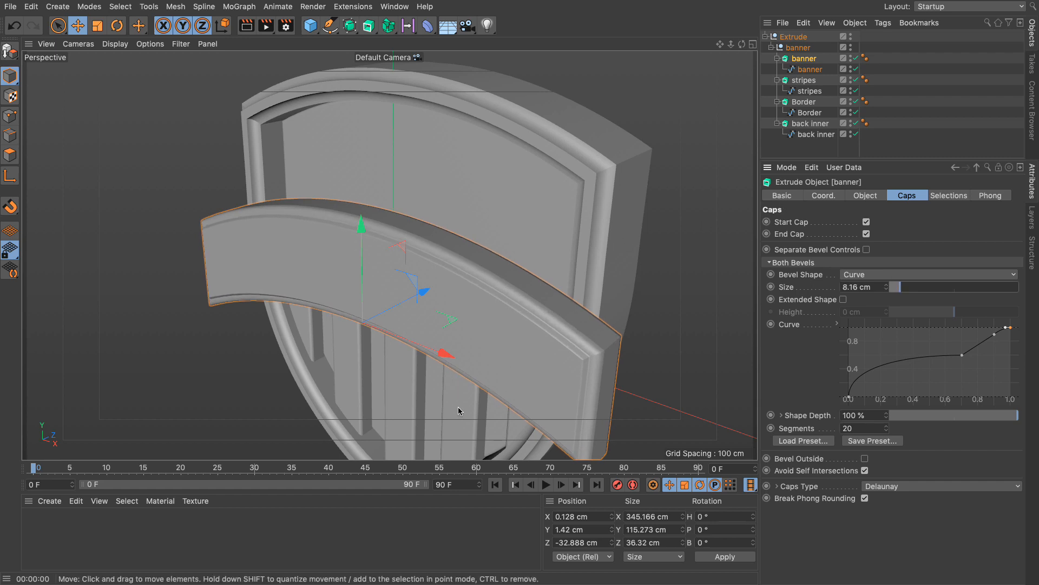
# Step: Load the basic rounded bevel preset with -100% shape depth on the back inner extrusion and increase its bevel size to 11.92 cm
pyautogui.click(811, 126)
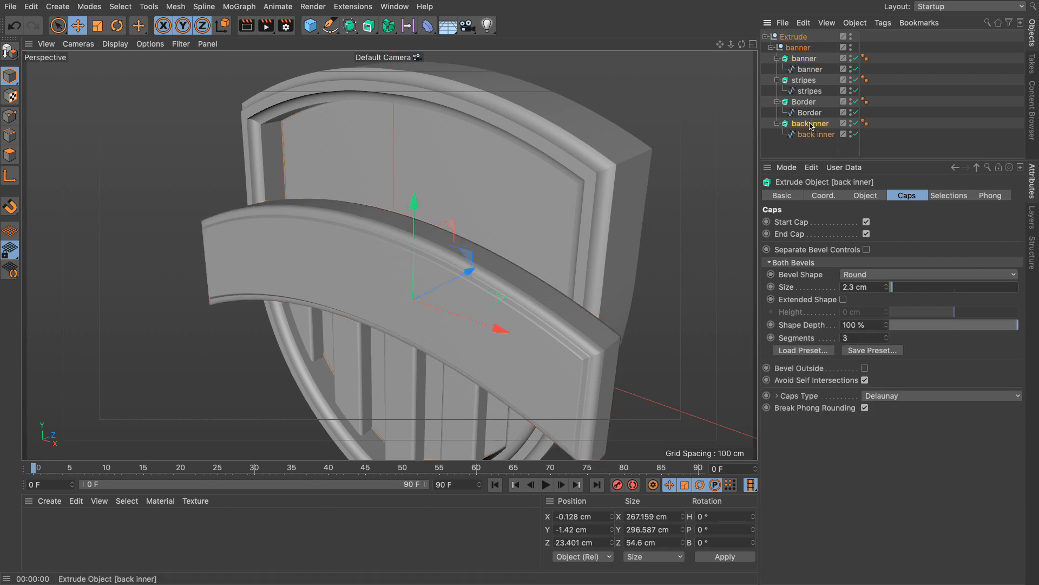
pyautogui.click(817, 352)
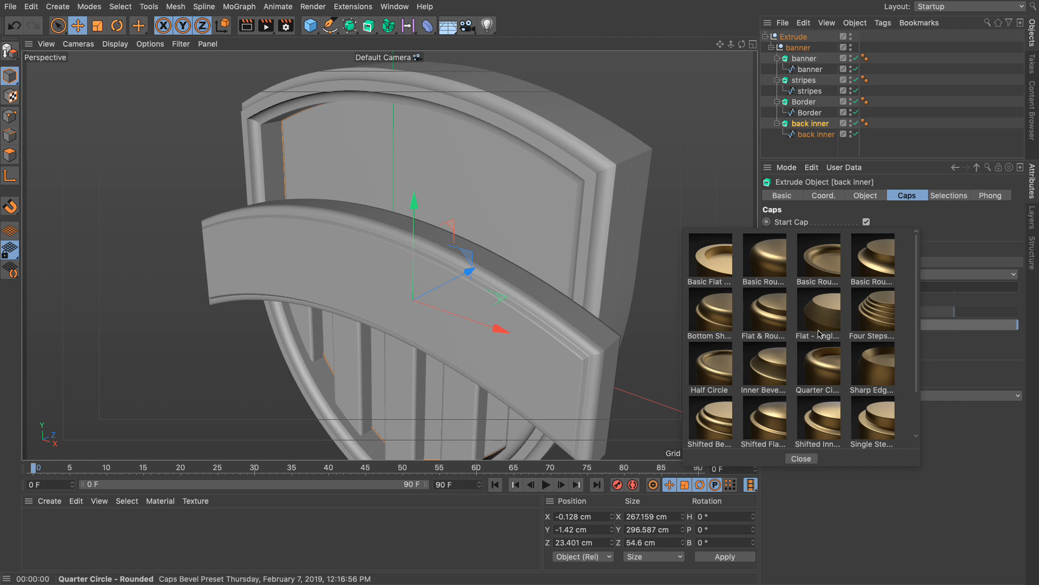
pyautogui.doubleClick(880, 269)
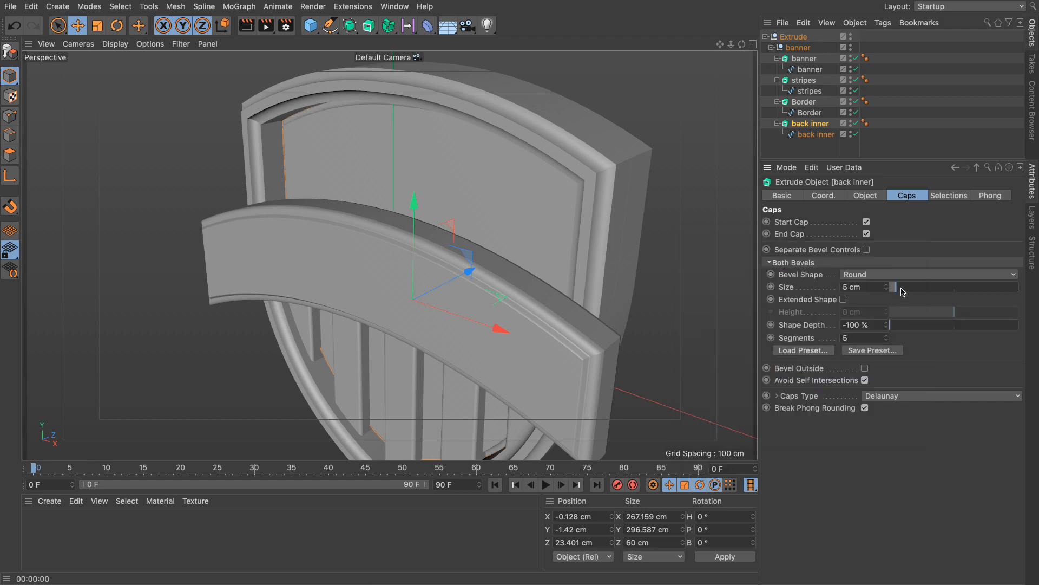
pyautogui.moveTo(902, 291); pyautogui.dragTo(913, 291)
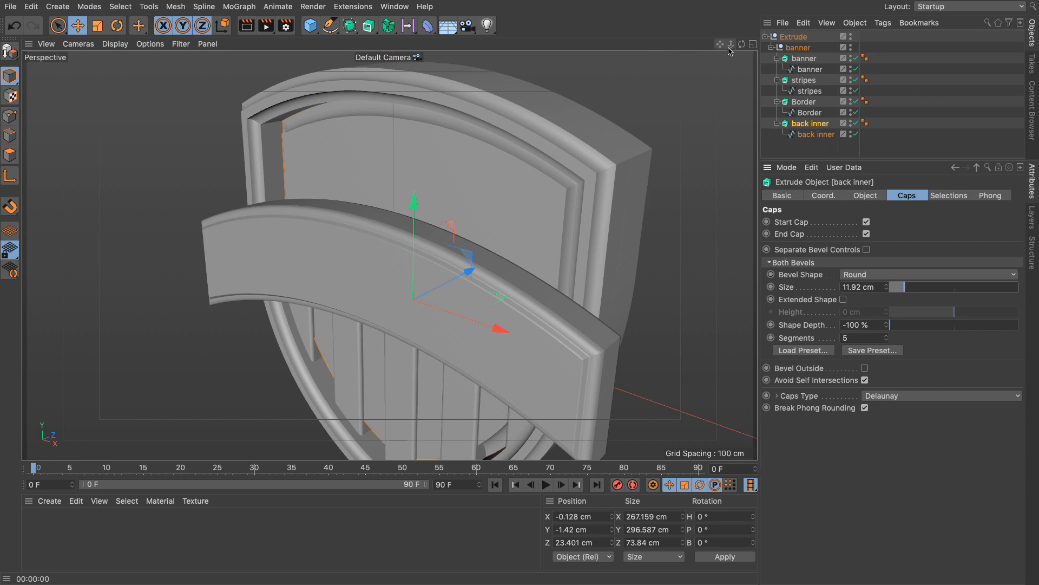
pyautogui.moveTo(731, 44); pyautogui.dragTo(828, 38)
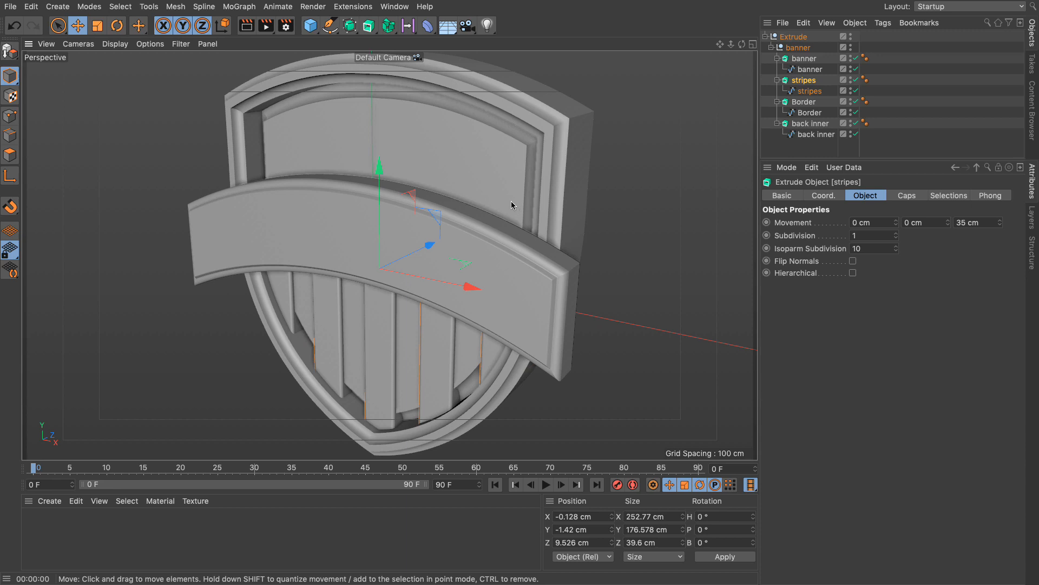
# Step: Add a Bend deformer, collapse the four extrusions in the hierarchy, and place the deformer as first child of the banner null
pyautogui.click(428, 31)
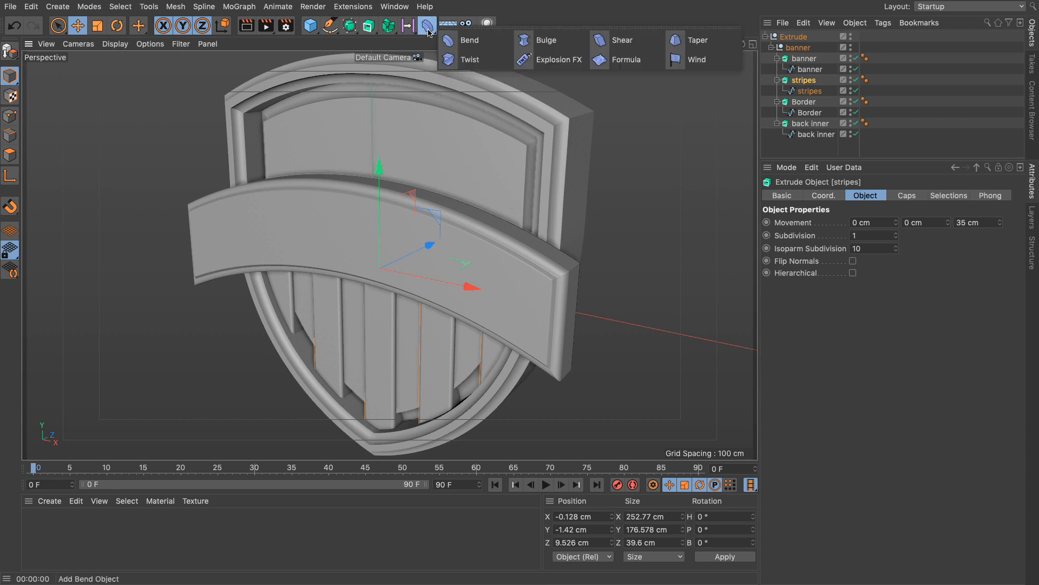
pyautogui.click(470, 41)
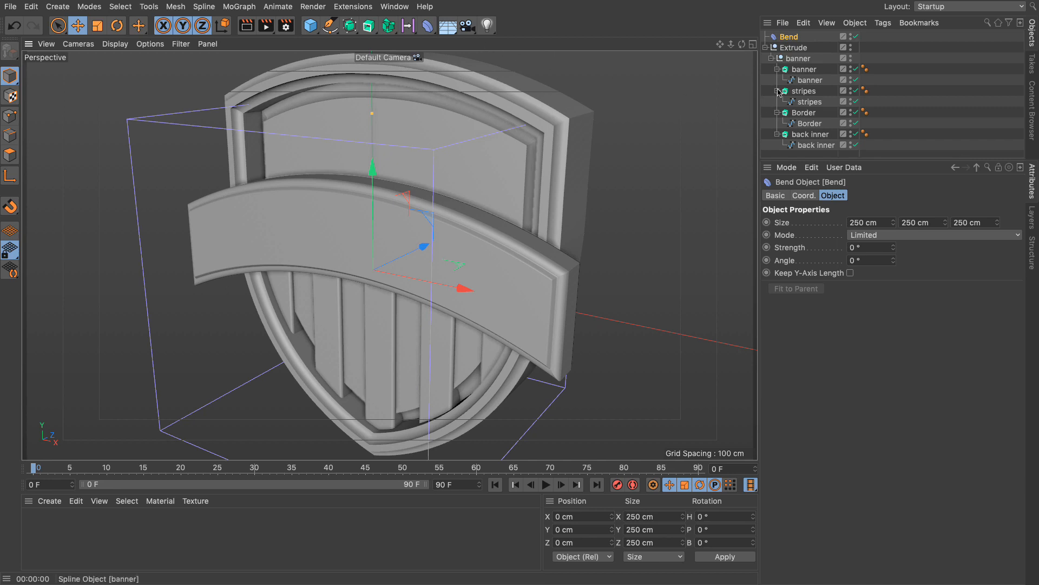
pyautogui.click(777, 69)
pyautogui.click(777, 80)
pyautogui.click(777, 91)
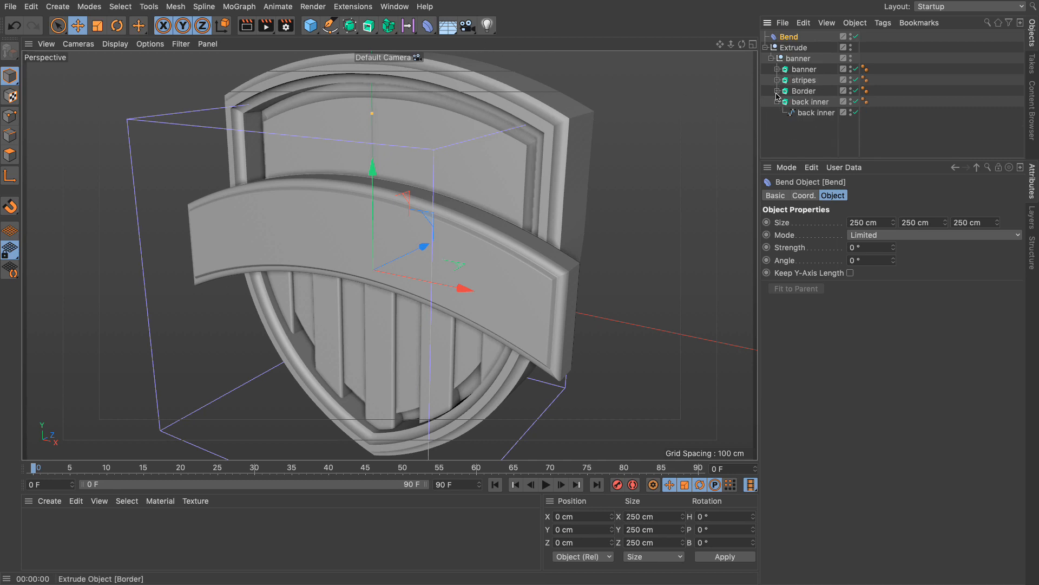
pyautogui.click(777, 102)
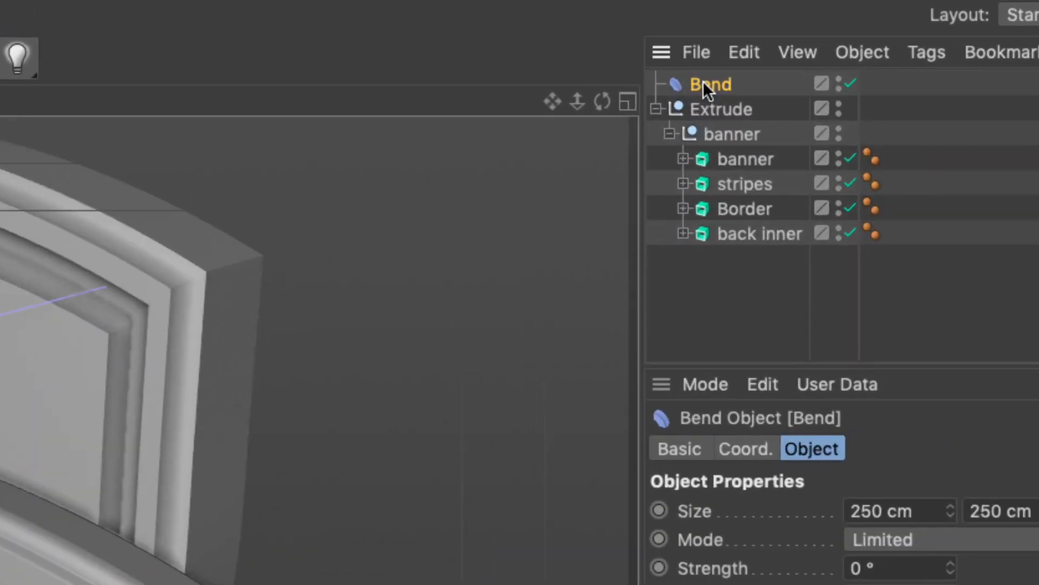
pyautogui.moveTo(702, 82); pyautogui.dragTo(725, 141)
pyautogui.moveTo(725, 142)
pyautogui.mouseDown()
pyautogui.moveTo(766, 138)
pyautogui.moveTo(739, 143)
pyautogui.mouseUp()
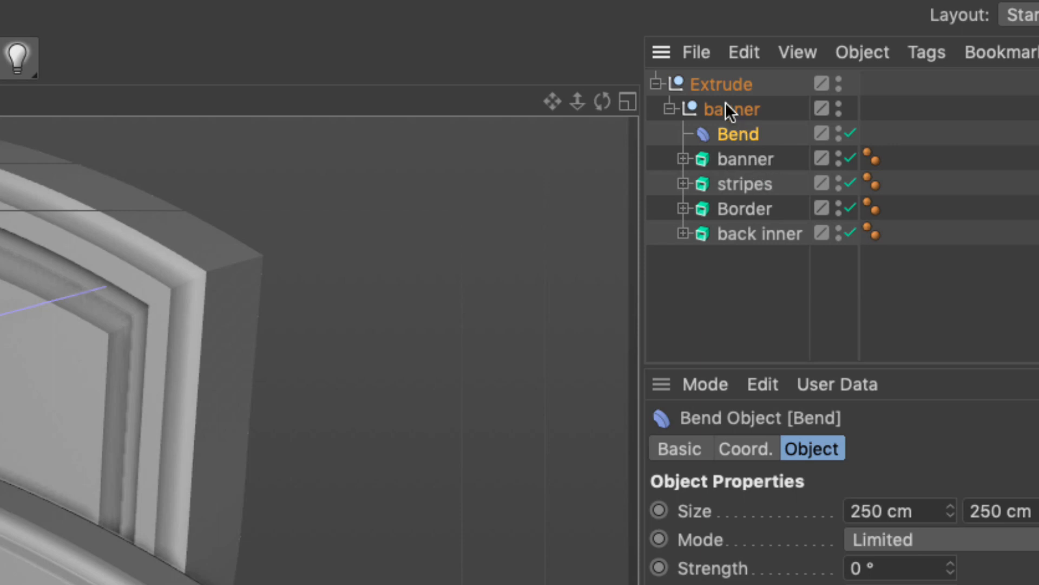
# Step: Take the banner null out of the Extrude null and delete the emptied Extrude null
pyautogui.moveTo(734, 112); pyautogui.dragTo(739, 288)
pyautogui.click(719, 83)
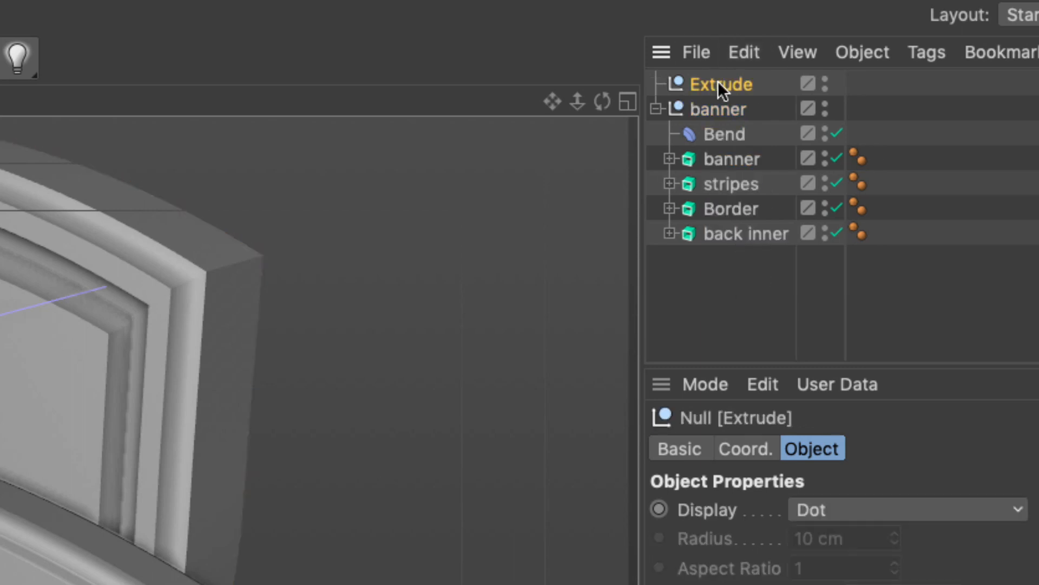
pyautogui.press('Delete')
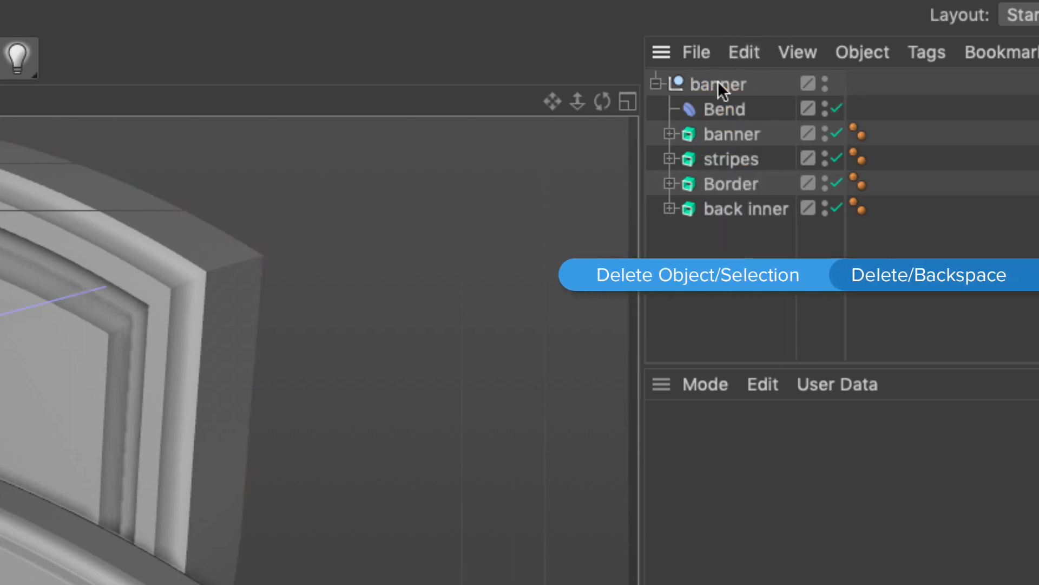
# Step: Rename the banner null that groups all the parts as Shield all
pyautogui.doubleClick(717, 84)
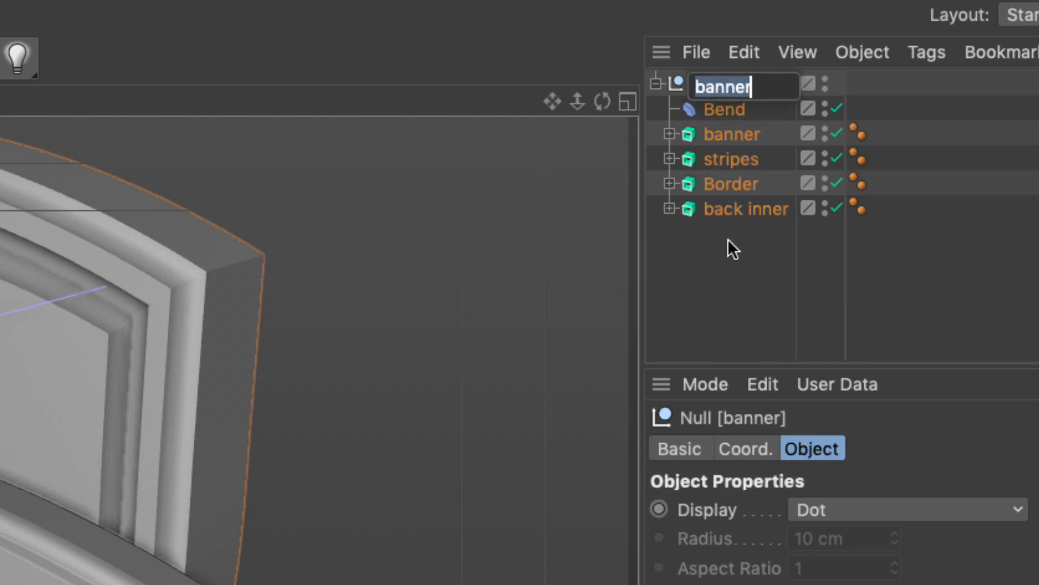
pyautogui.write('shield all')
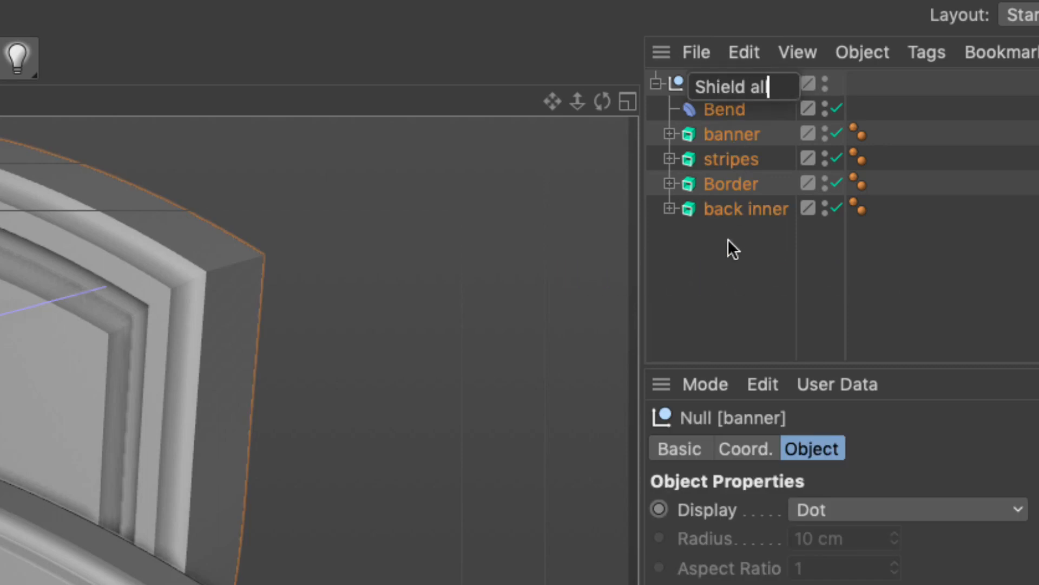
pyautogui.press('Return')
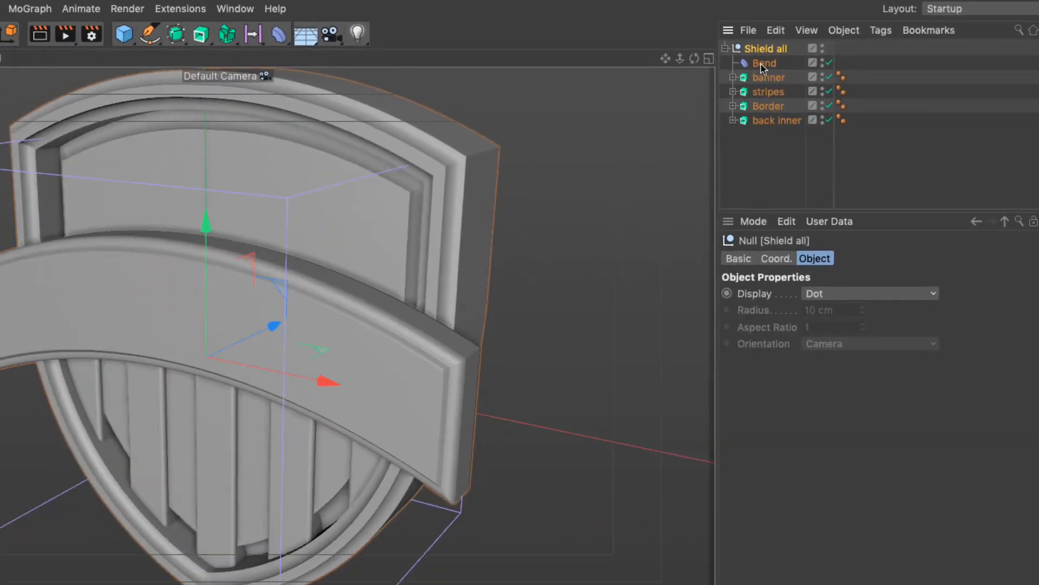
# Step: Set the Bend deformer's strength to 53°
pyautogui.click(719, 110)
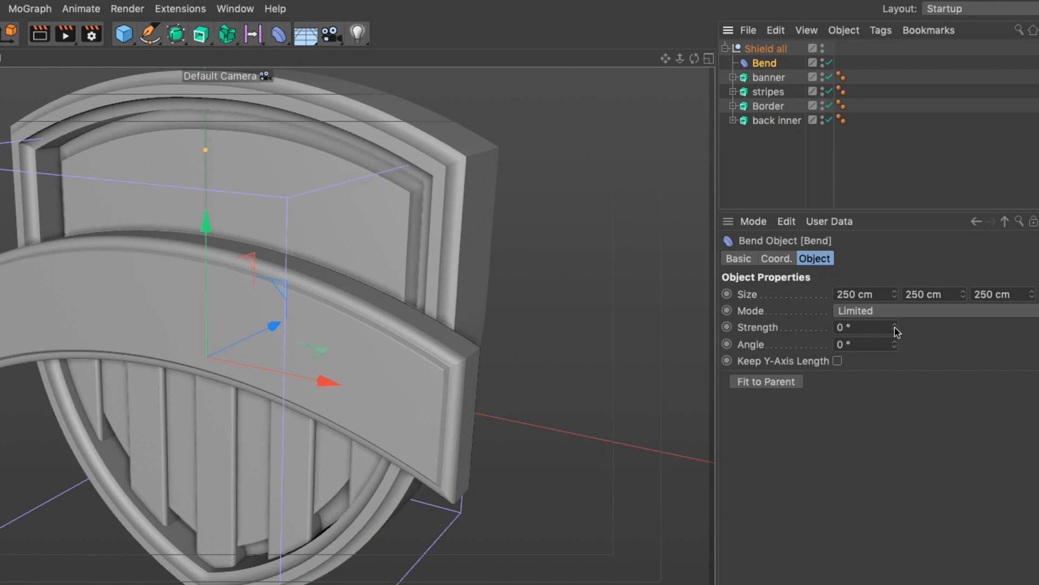
pyautogui.moveTo(894, 327)
pyautogui.mouseDown()
pyautogui.moveTo(894, 304)
pyautogui.moveTo(895, 352)
pyautogui.moveTo(895, 308)
pyautogui.mouseUp()
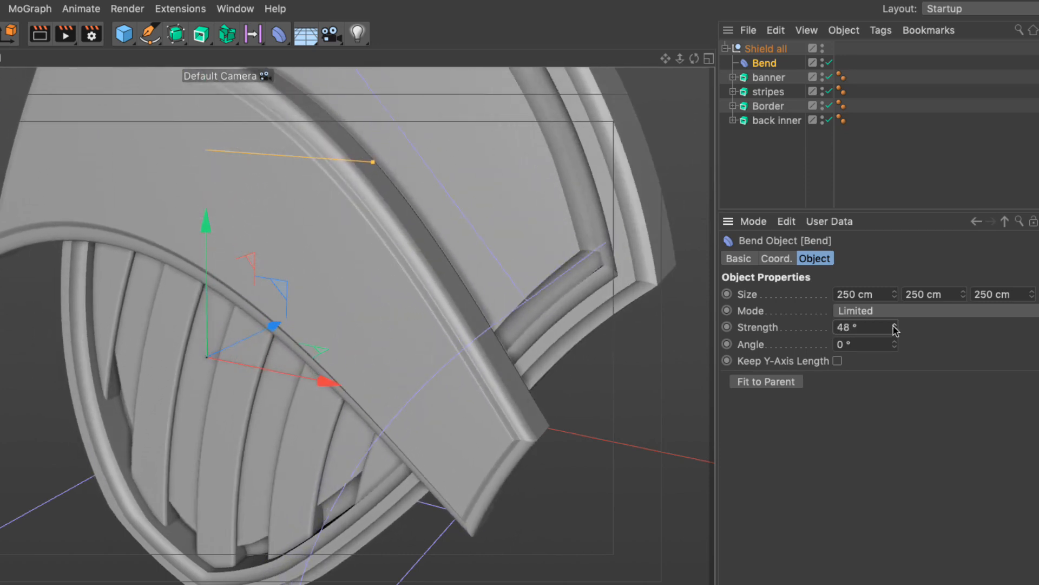
pyautogui.moveTo(894, 329); pyautogui.dragTo(894, 325)
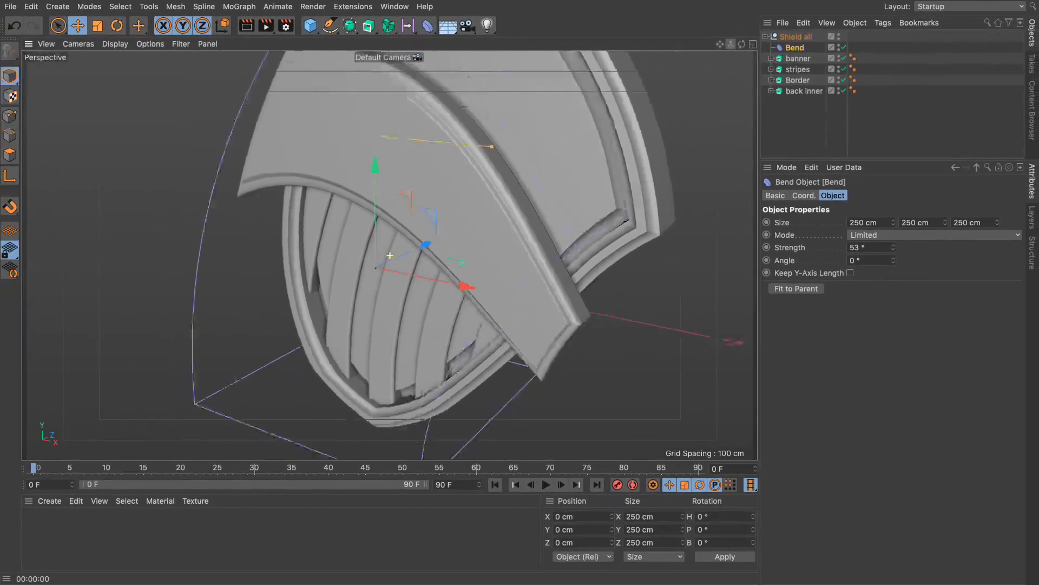
# Step: Rotate the Bend deformer about its pitch axis and set the P rotation to exactly 90°
pyautogui.click(117, 26)
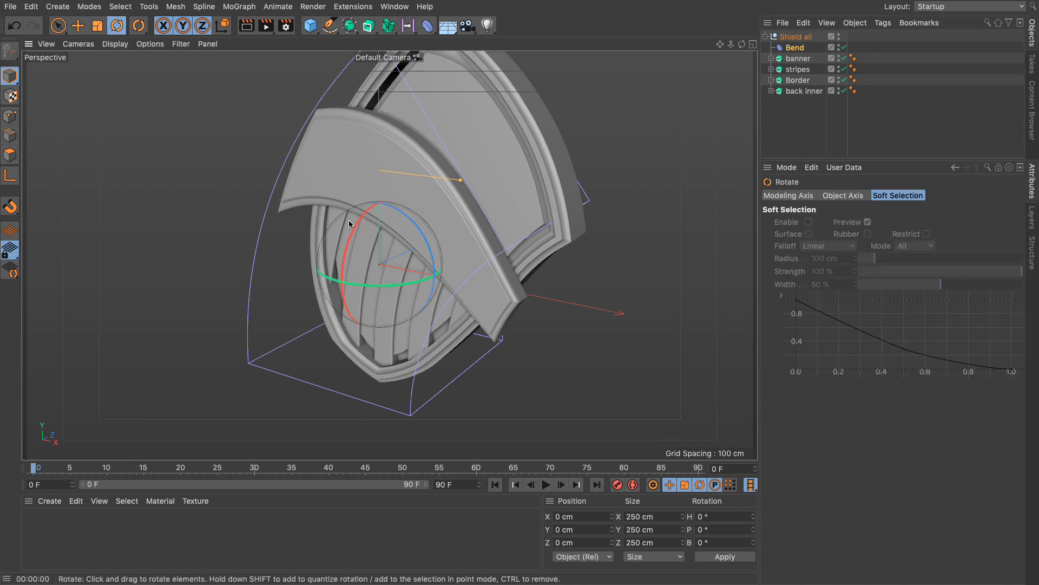
pyautogui.moveTo(358, 219); pyautogui.dragTo(352, 306)
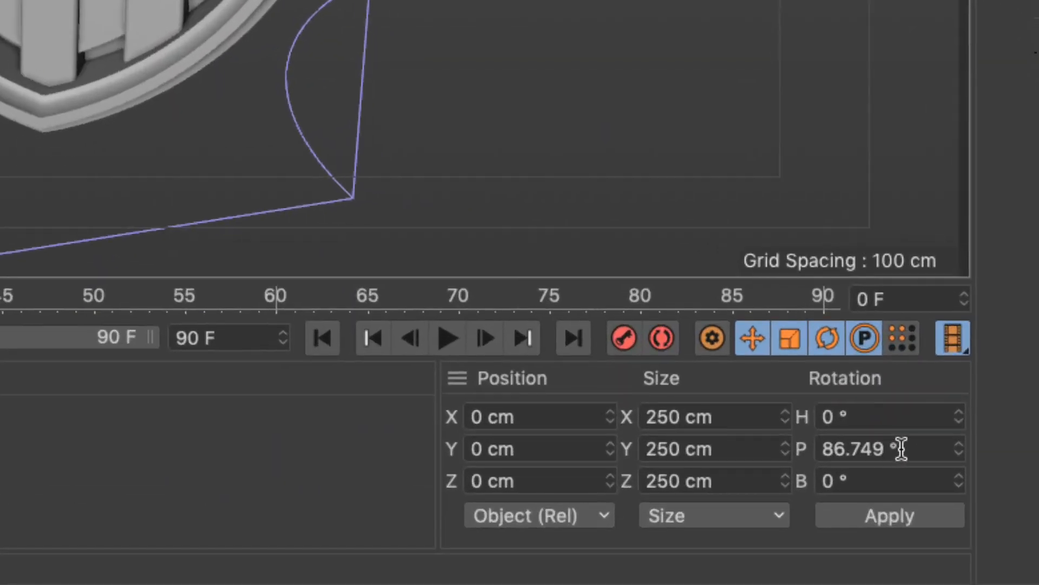
pyautogui.doubleClick(729, 529)
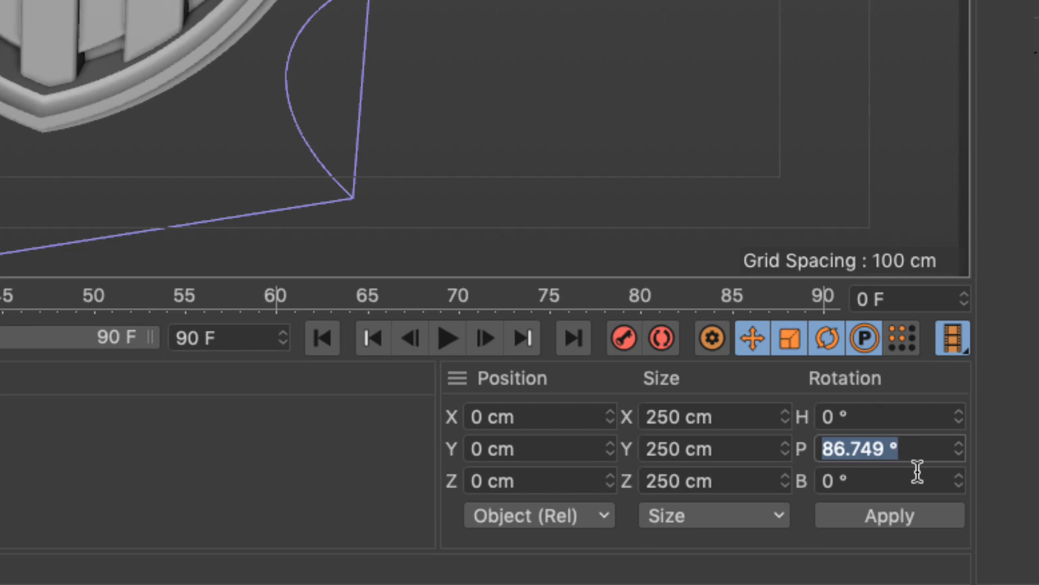
pyautogui.write('90')
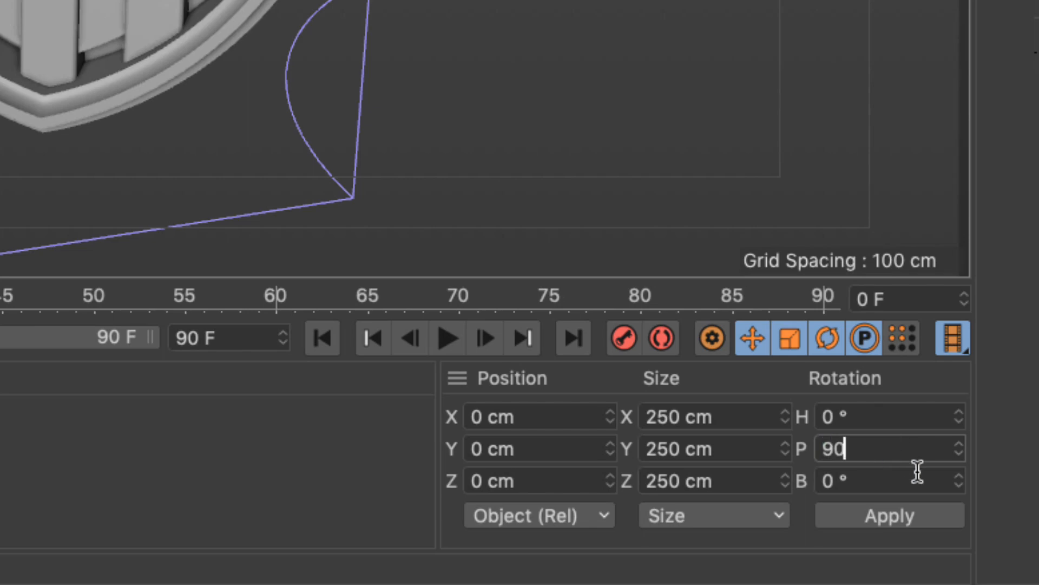
pyautogui.press('Return')
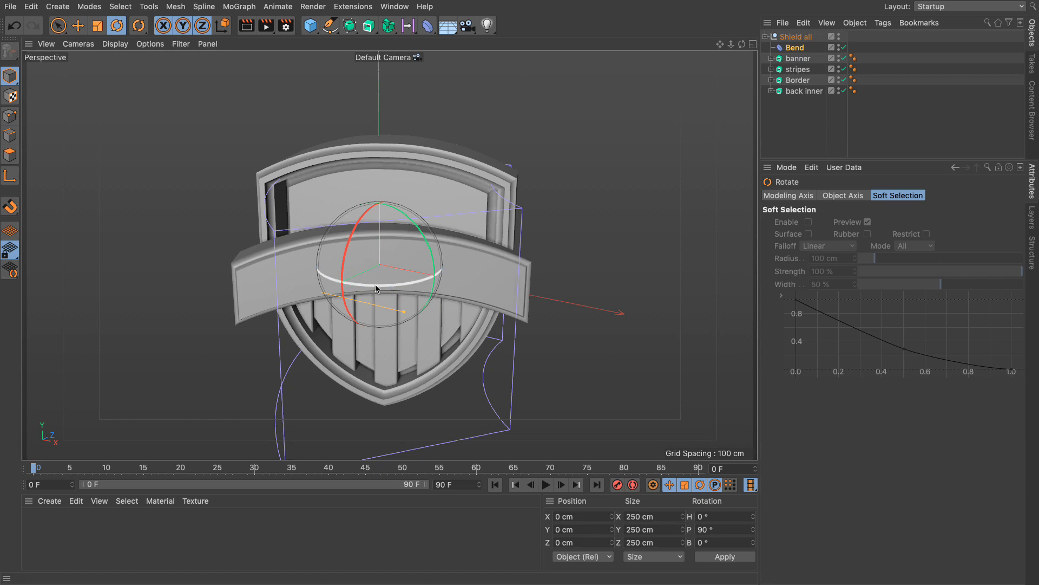
# Step: Rotate the Bend deformer about its bank axis and set the B rotation to exactly 90°
pyautogui.moveTo(377, 287); pyautogui.dragTo(458, 281)
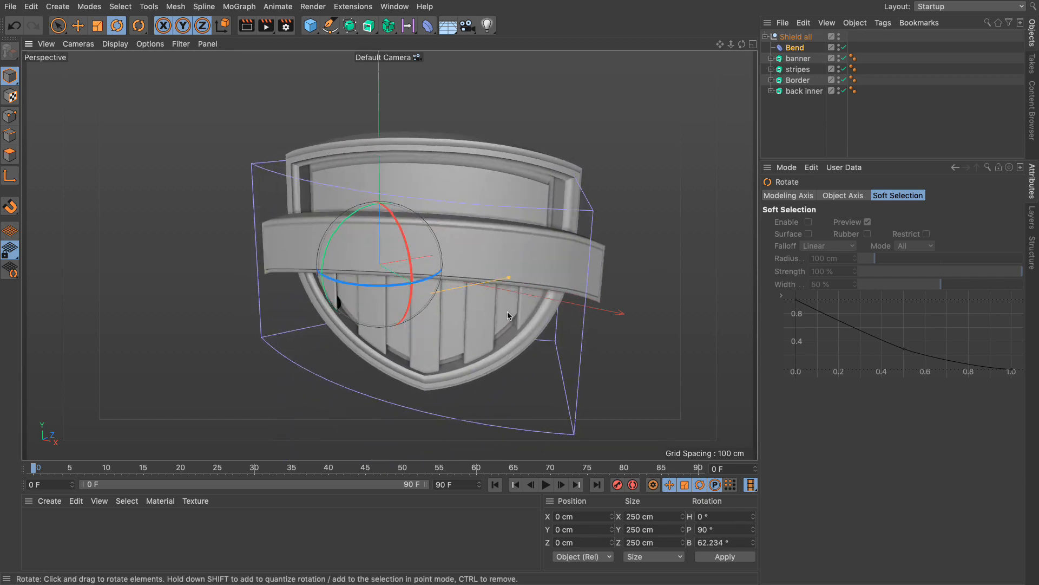
pyautogui.click(727, 542)
pyautogui.write('90')
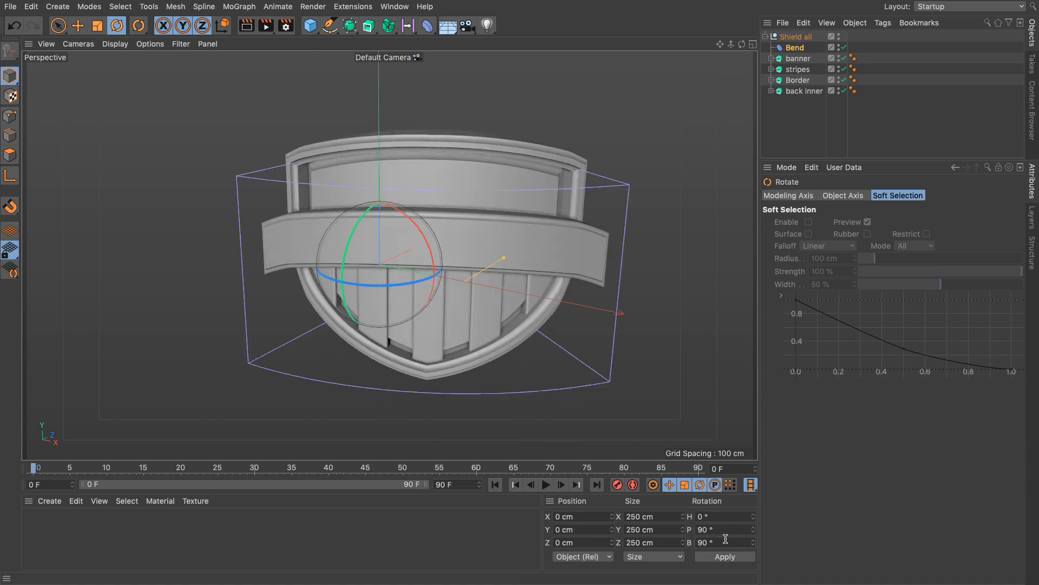
# Step: Enable Keep Y-Axis Length on the Bend deformer
pyautogui.moveTo(742, 44)
pyautogui.mouseDown()
pyautogui.moveTo(743, 75)
pyautogui.moveTo(742, 55)
pyautogui.mouseUp()
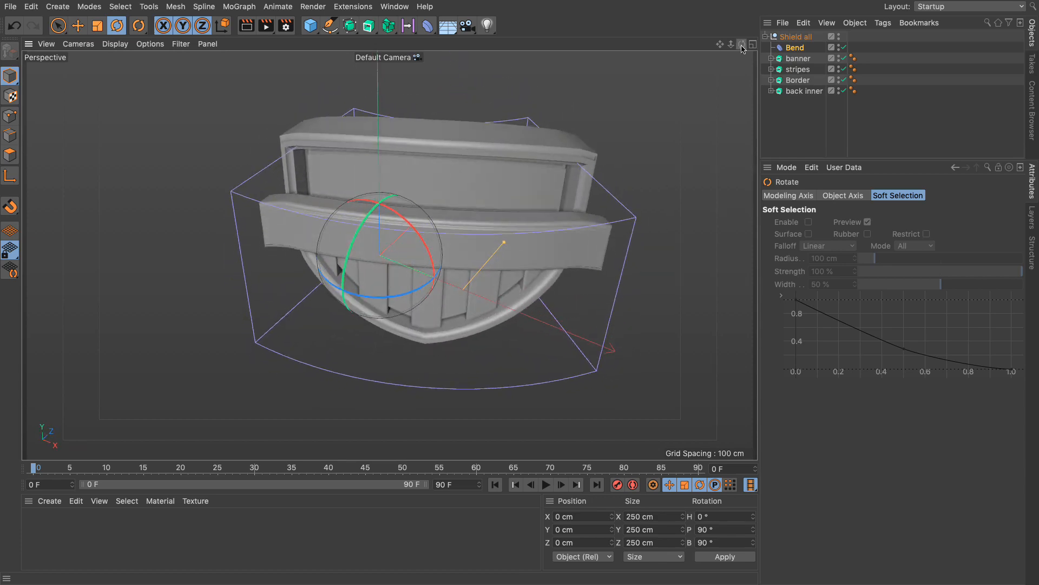
pyautogui.click(798, 48)
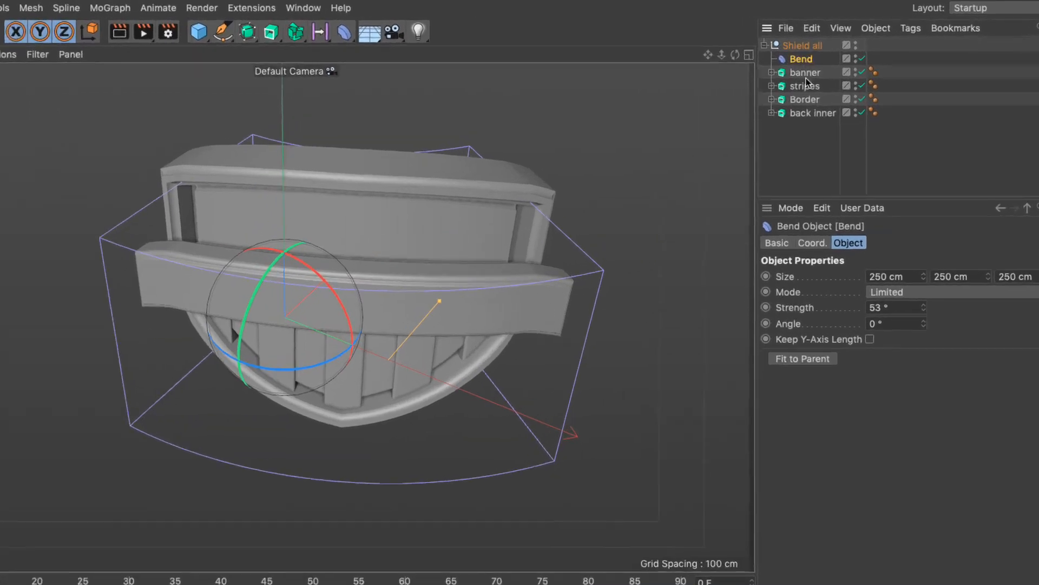
pyautogui.click(872, 351)
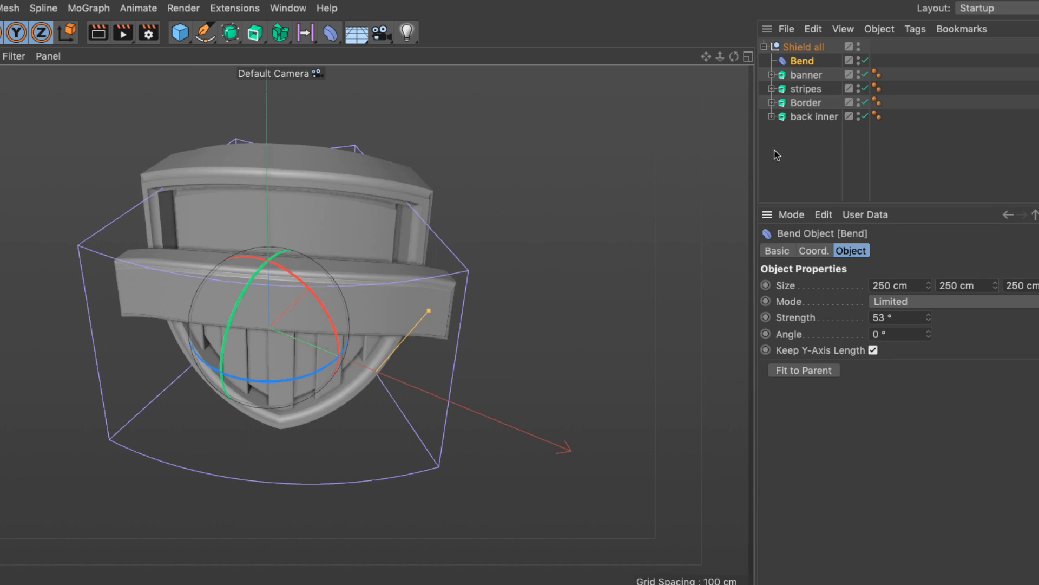
# Step: Reduce the Bend deformer's size to 86 cm in X and 153 cm in Y
pyautogui.moveTo(734, 56); pyautogui.dragTo(739, 100)
pyautogui.moveTo(282, 327); pyautogui.dragTo(281, 327)
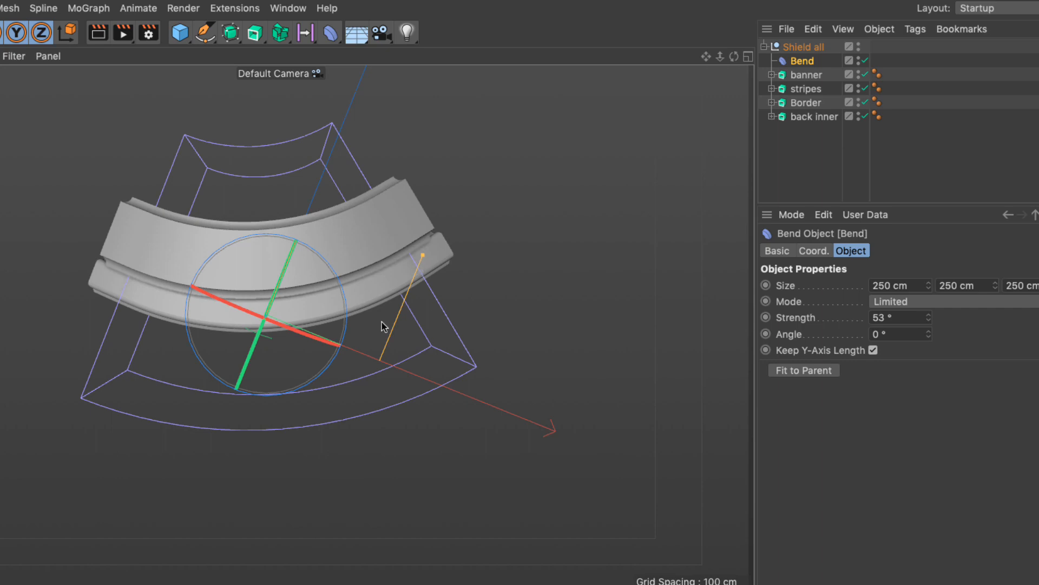
pyautogui.moveTo(929, 292); pyautogui.dragTo(929, 330)
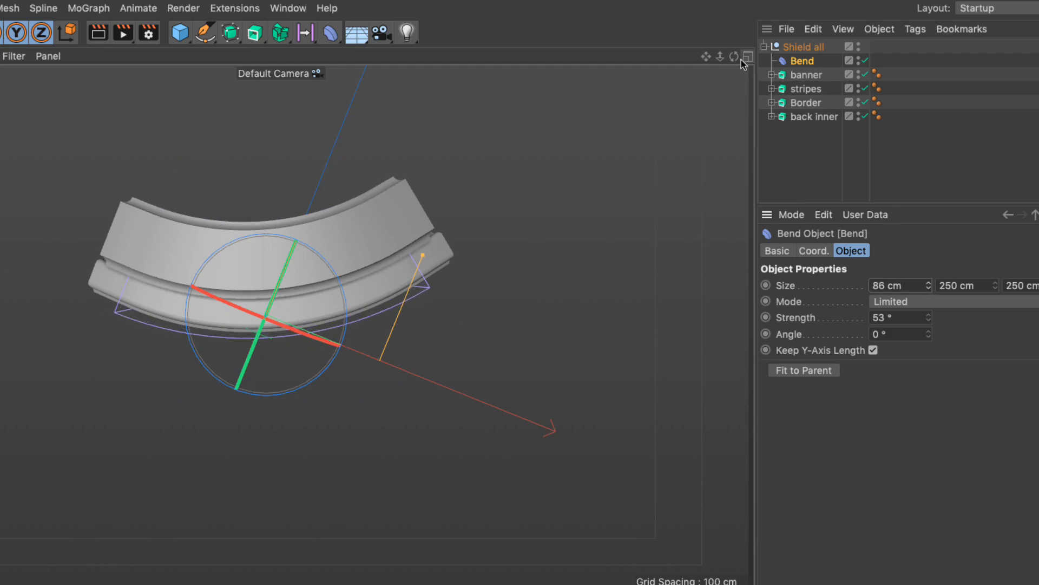
pyautogui.moveTo(734, 56); pyautogui.dragTo(809, 90)
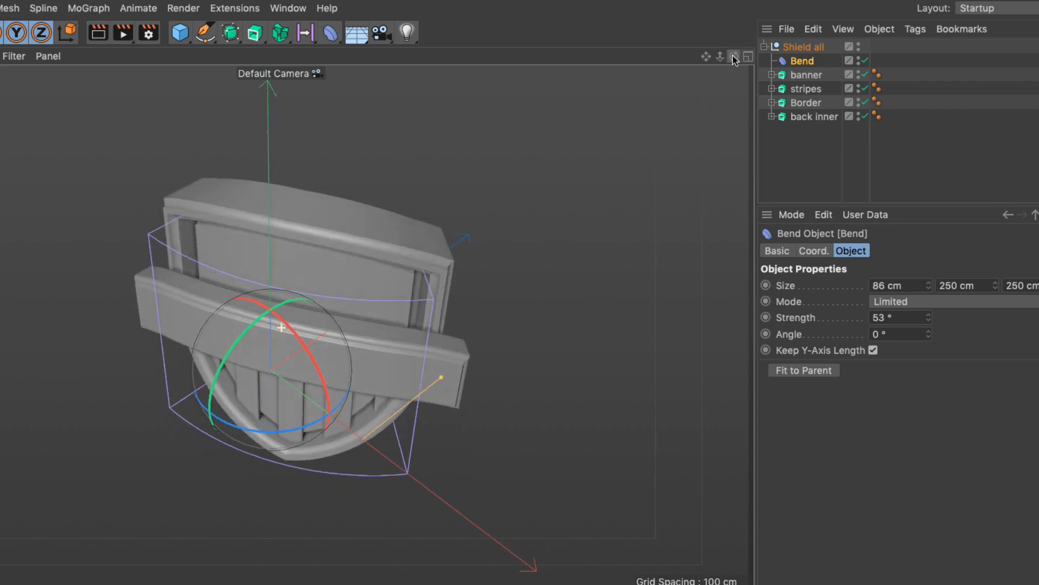
pyautogui.moveTo(995, 286); pyautogui.dragTo(961, 286)
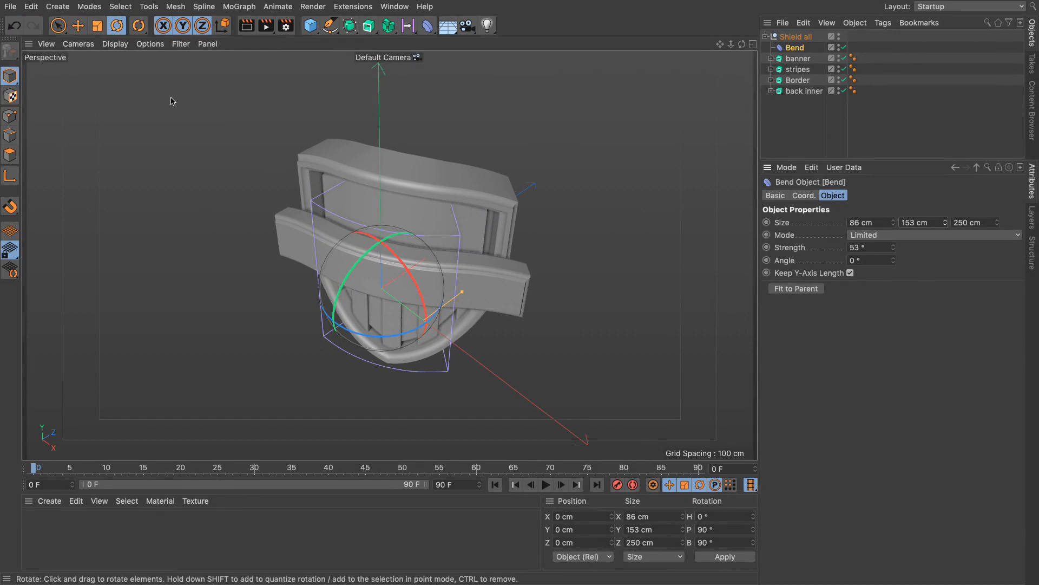
# Step: Move the Bend deformer along the world X axis to about 55.6 cm and show all four views
pyautogui.press('e')
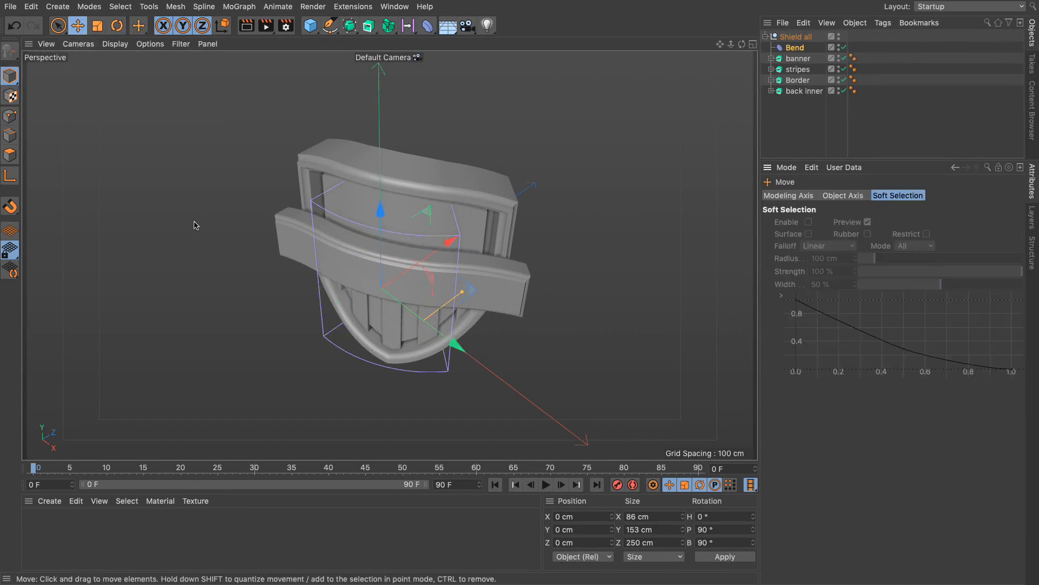
pyautogui.moveTo(426, 323); pyautogui.dragTo(447, 343)
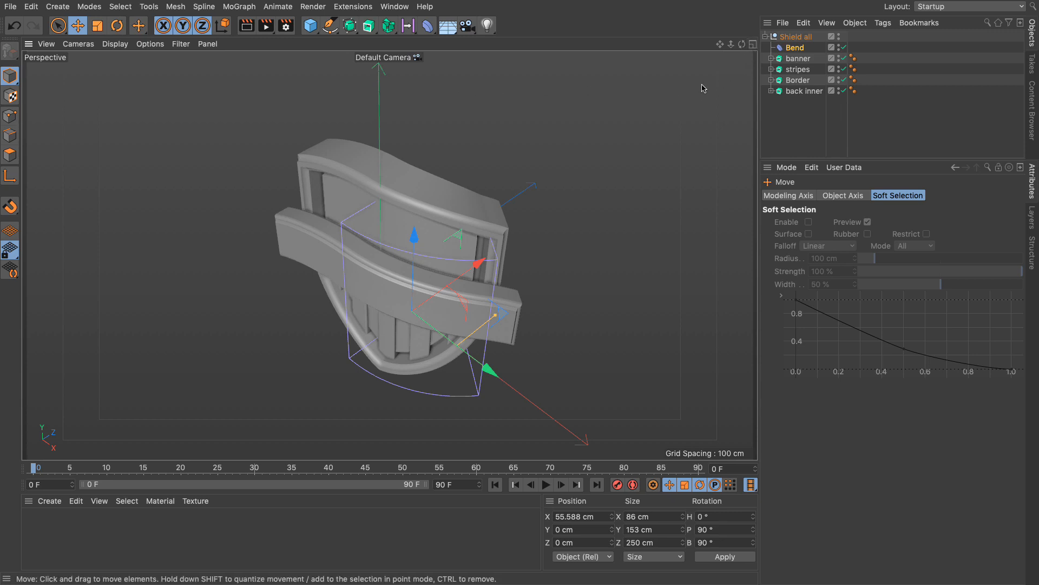
pyautogui.click(752, 44)
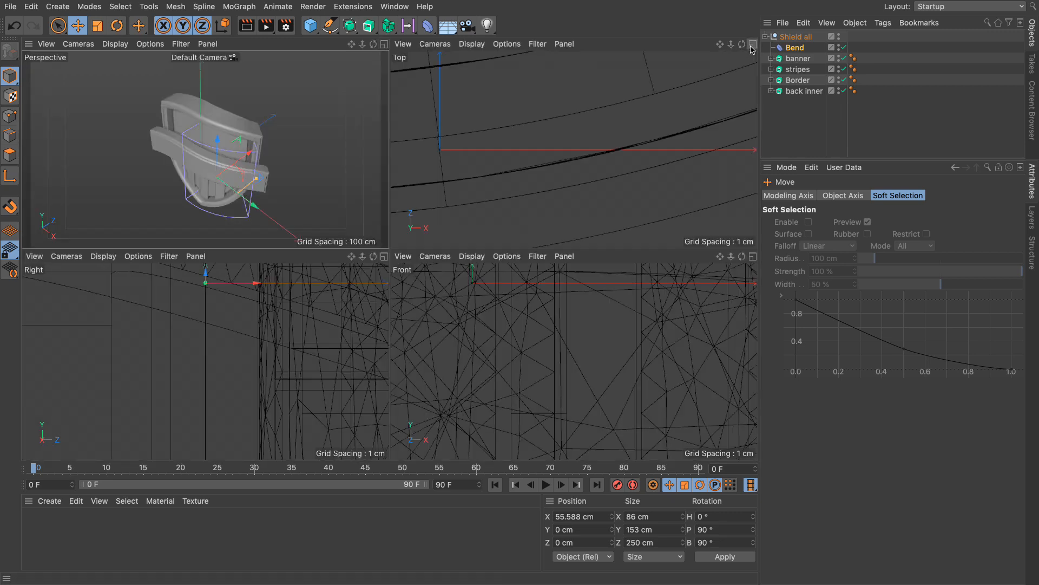
# Step: Move the Bend deformer further along the world X axis to about 78.7 cm in the Top view
pyautogui.scroll(-10, 574, 149)
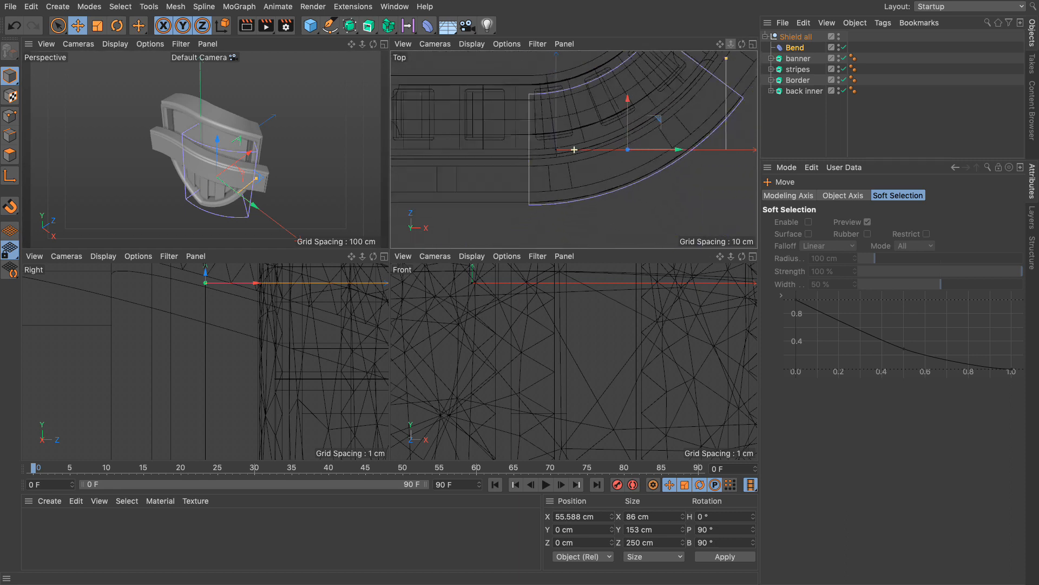
pyautogui.scroll(-3, 574, 150)
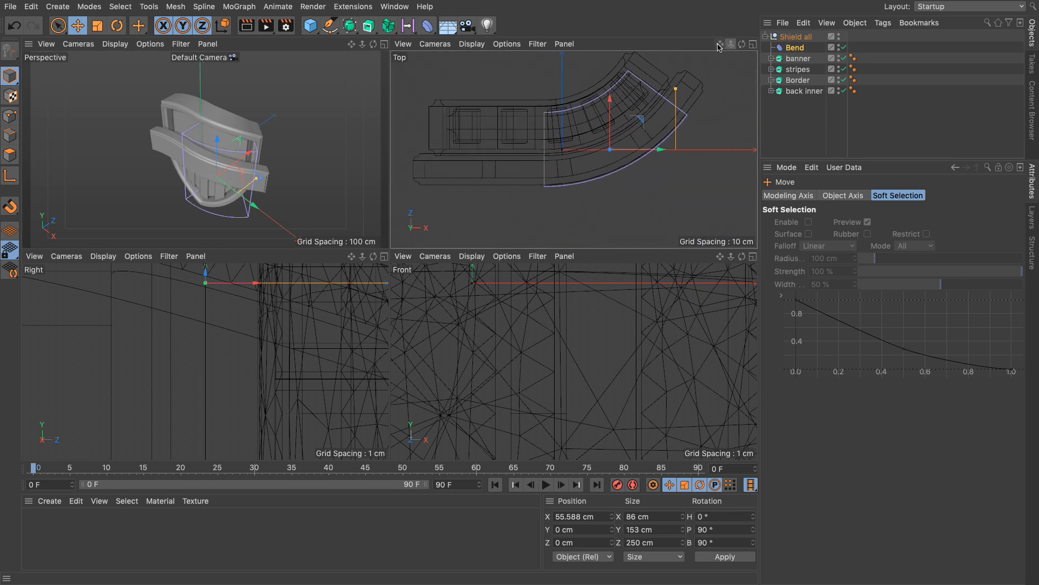
pyautogui.scroll(-3, 574, 149)
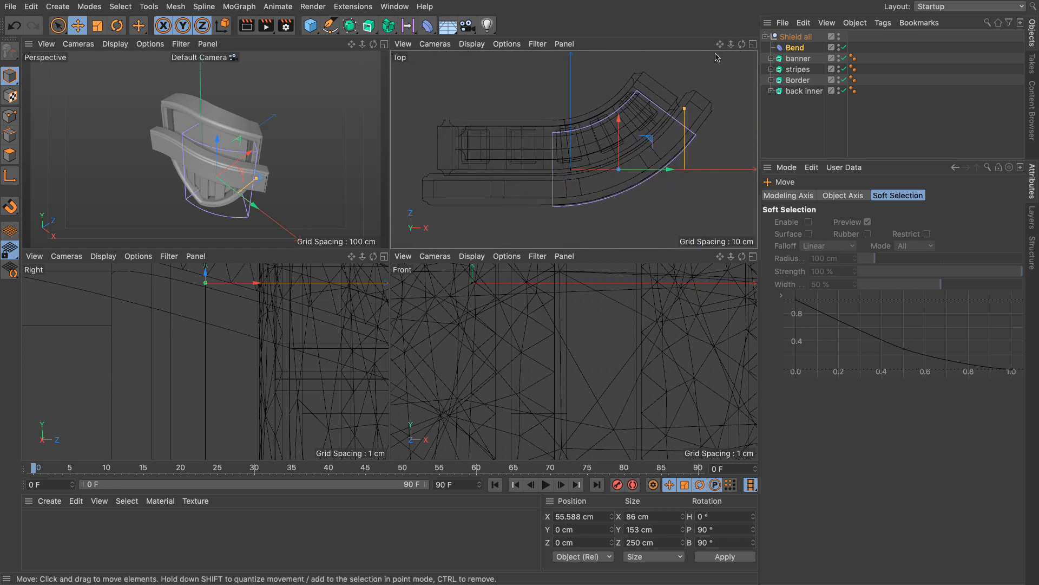
pyautogui.click(753, 45)
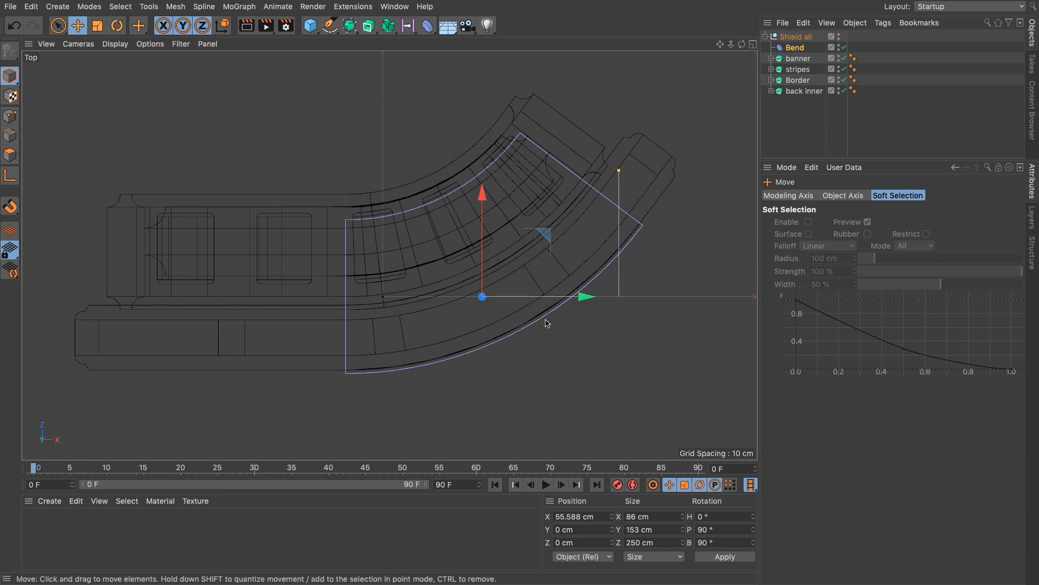
pyautogui.moveTo(541, 303); pyautogui.dragTo(581, 306)
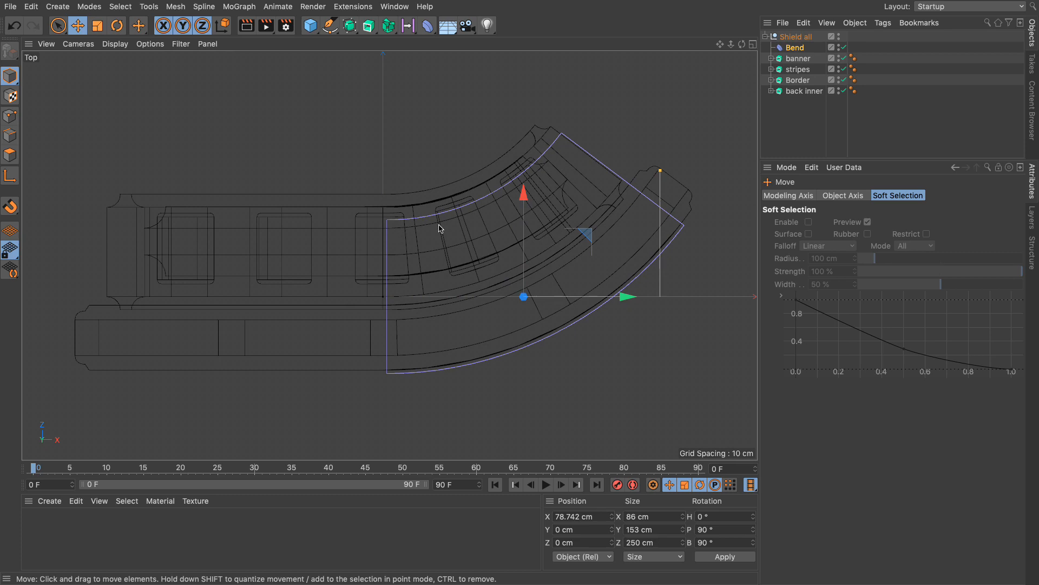
# Step: Set the Bend deformer's mode to Unlimited and save the project
pyautogui.click(752, 44)
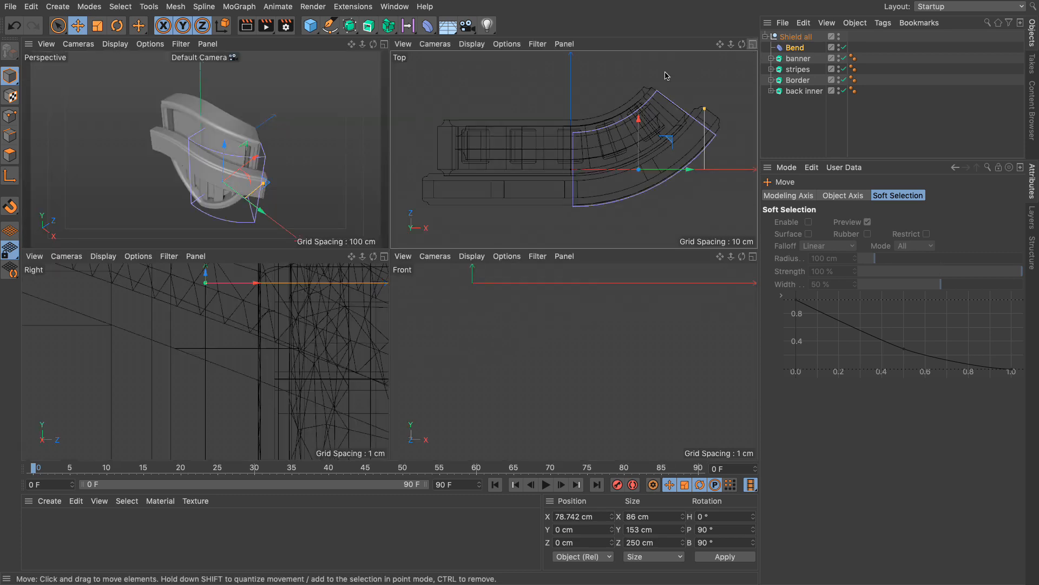
pyautogui.click(384, 45)
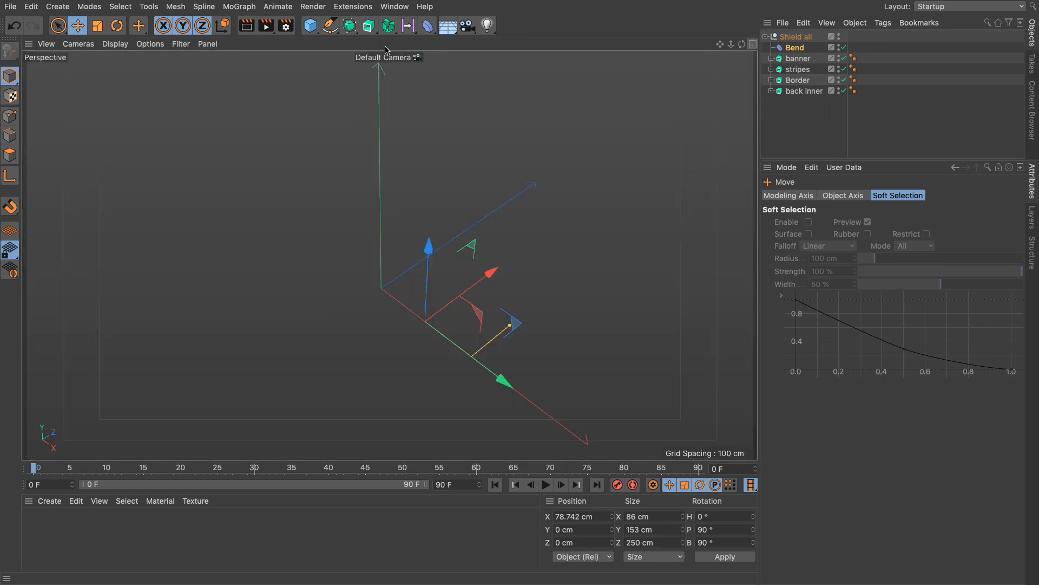
pyautogui.click(794, 48)
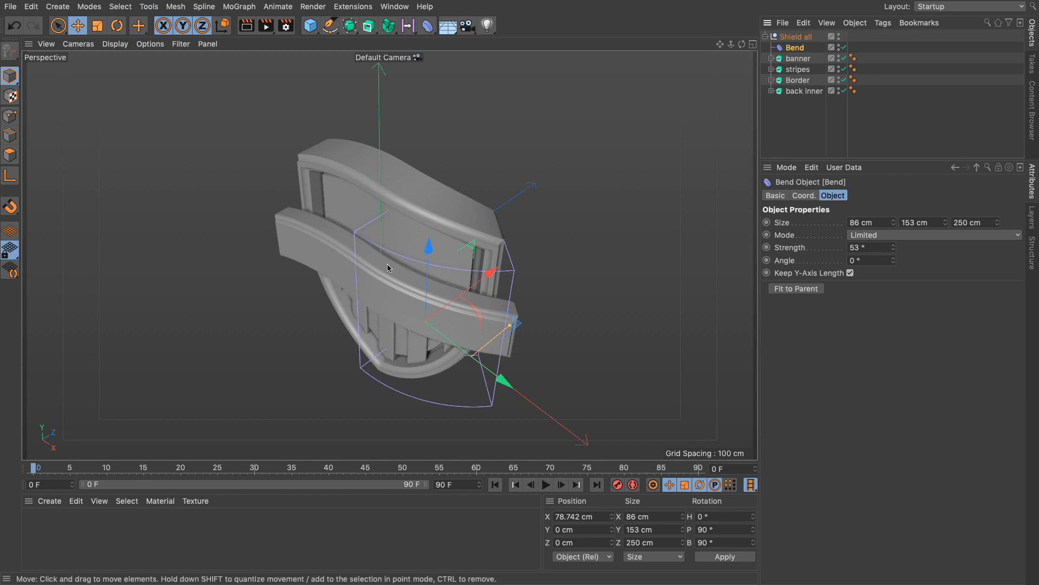
pyautogui.click(861, 236)
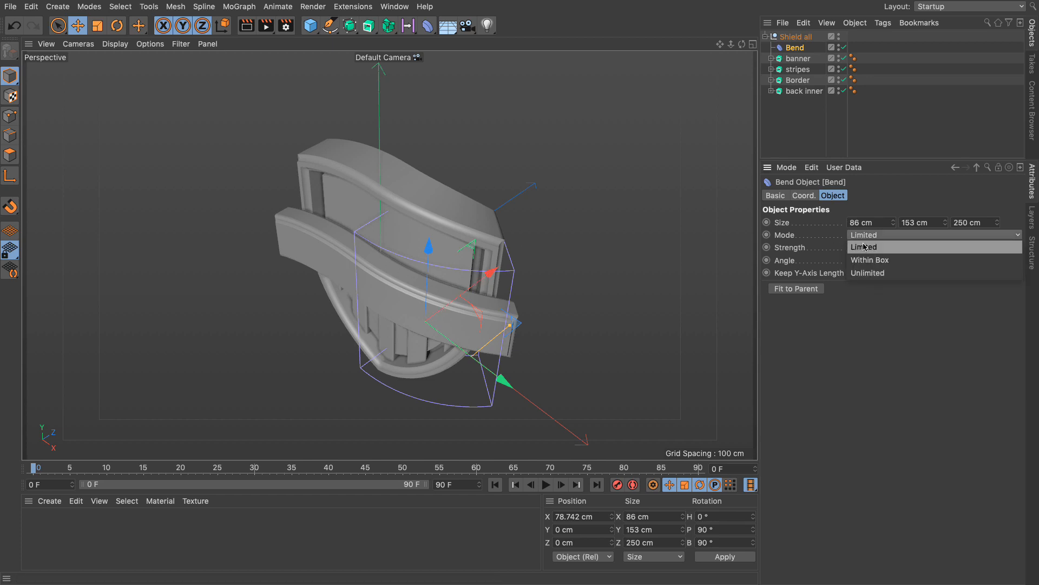
pyautogui.click(872, 275)
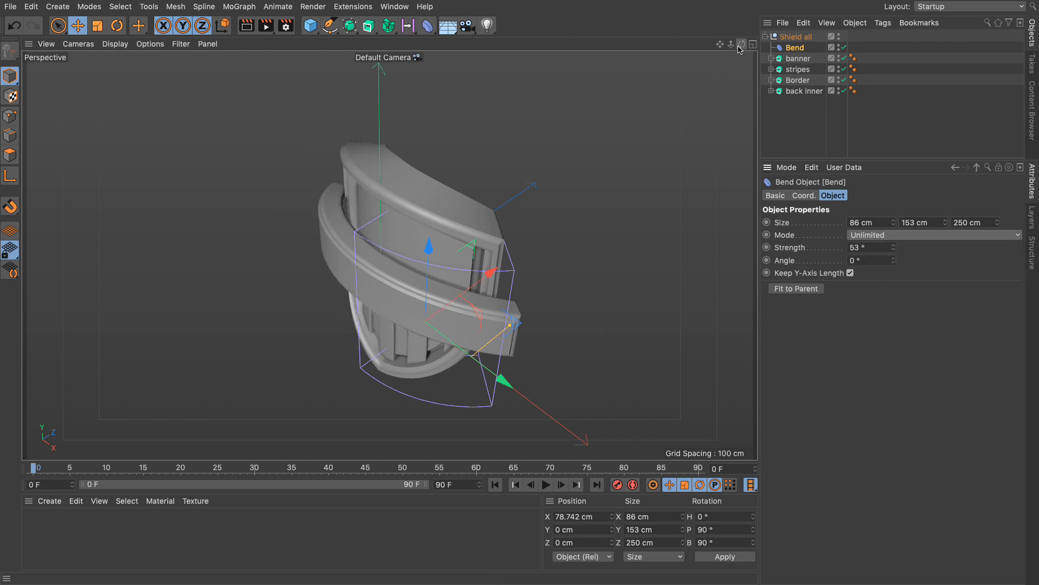
pyautogui.moveTo(741, 44); pyautogui.dragTo(632, 185)
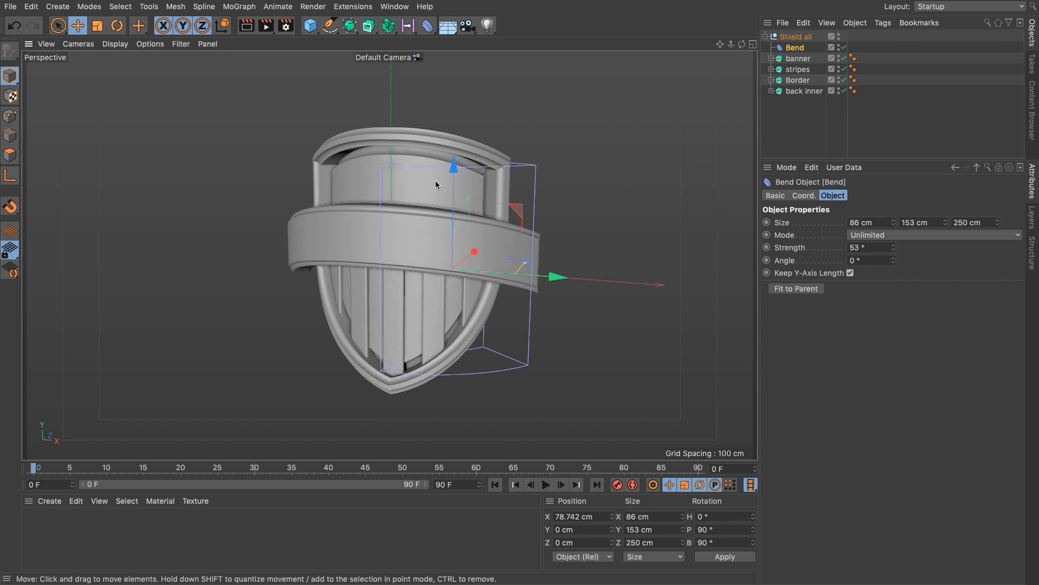
pyautogui.click(11, 7)
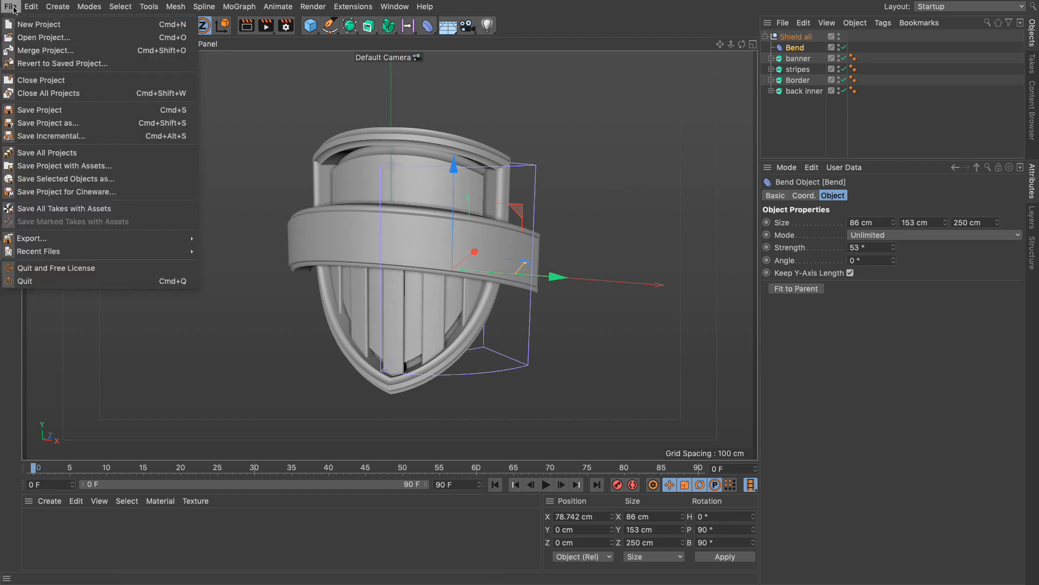
pyautogui.click(35, 110)
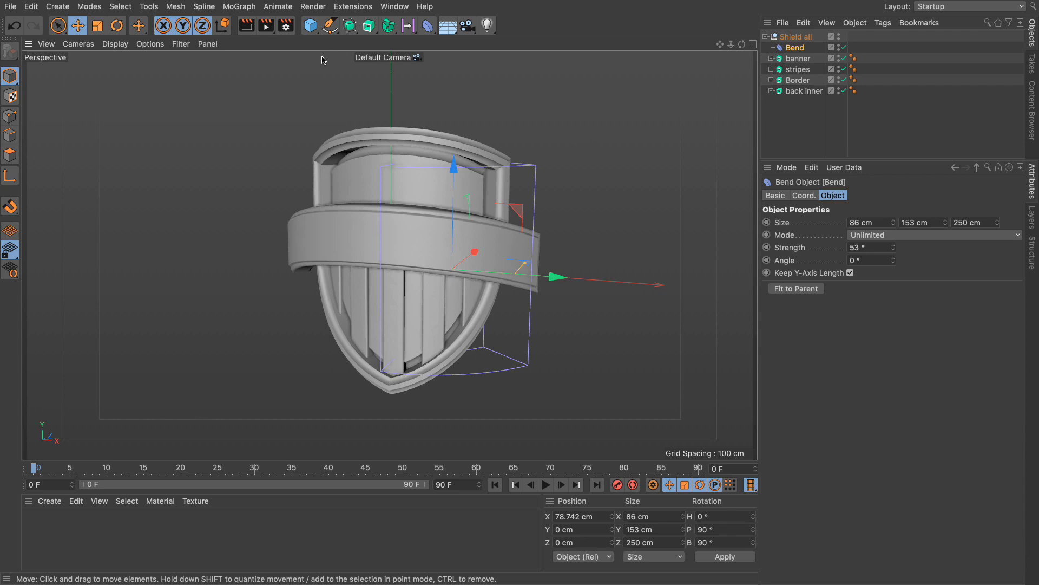
# Step: Add a Text spline and change its text to UNITED
pyautogui.click(329, 25)
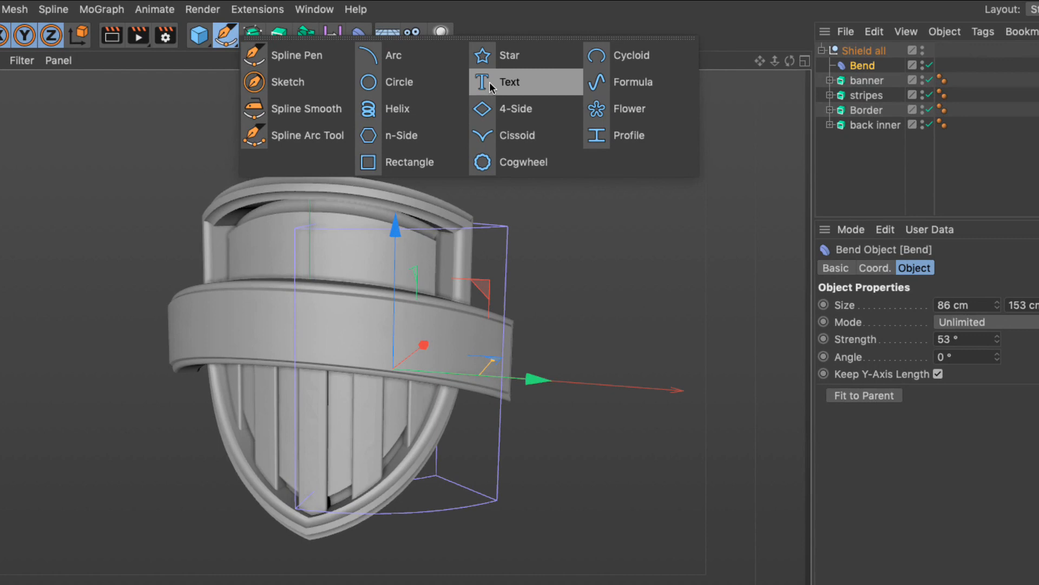
pyautogui.click(489, 82)
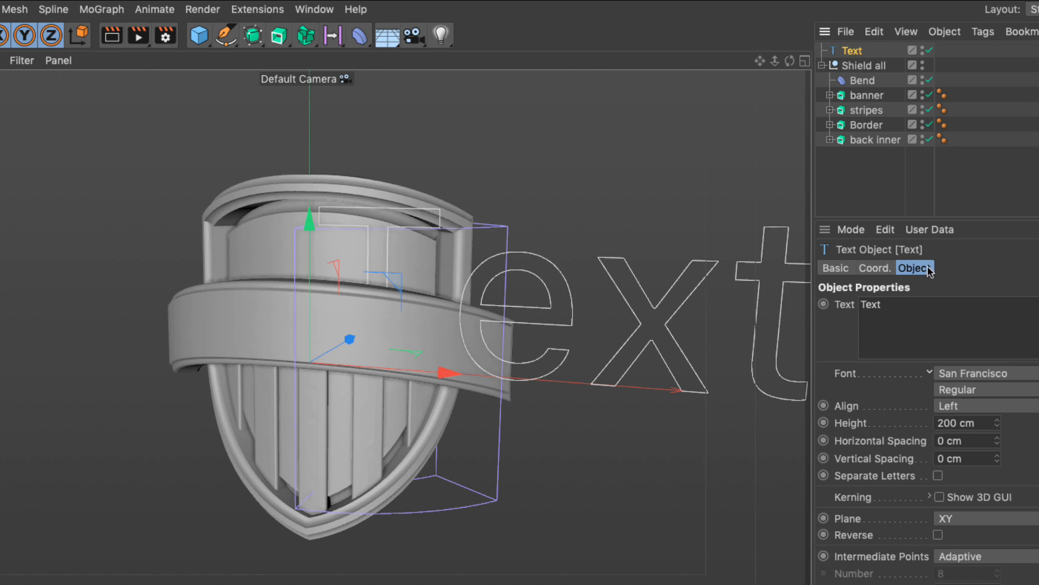
pyautogui.doubleClick(948, 326)
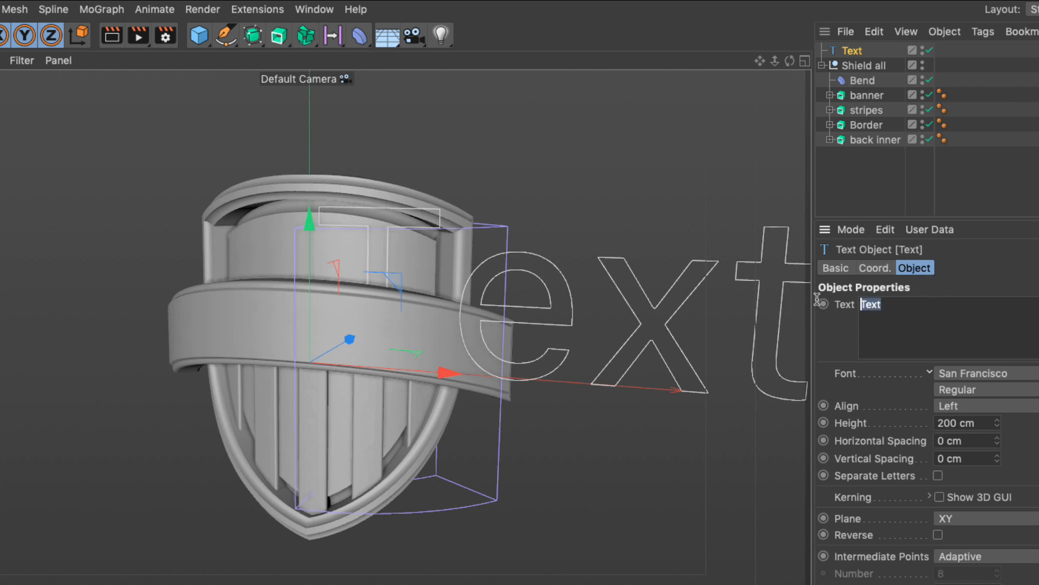
pyautogui.write('UNITED')
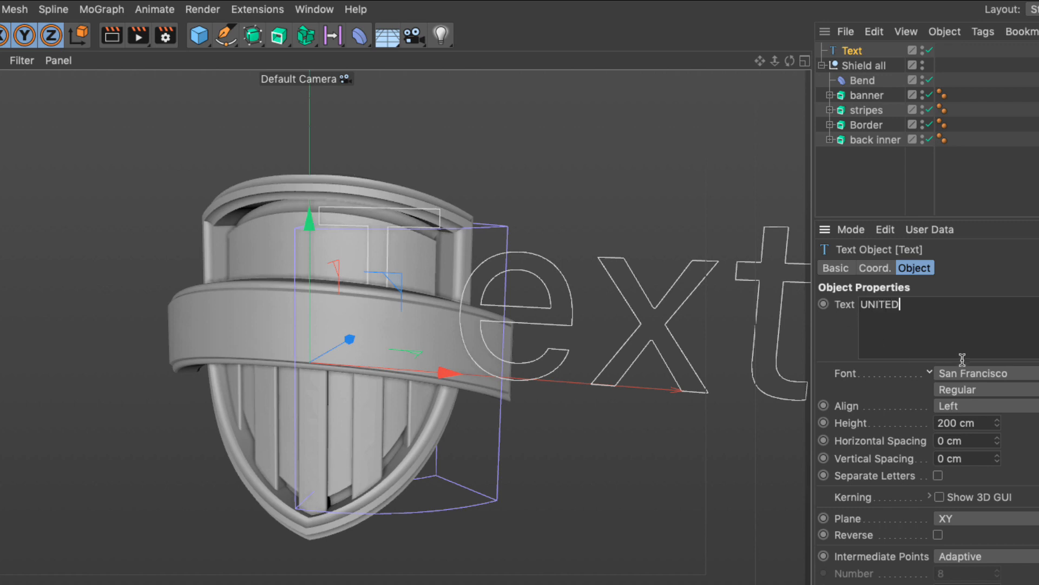
pyautogui.click(1033, 274)
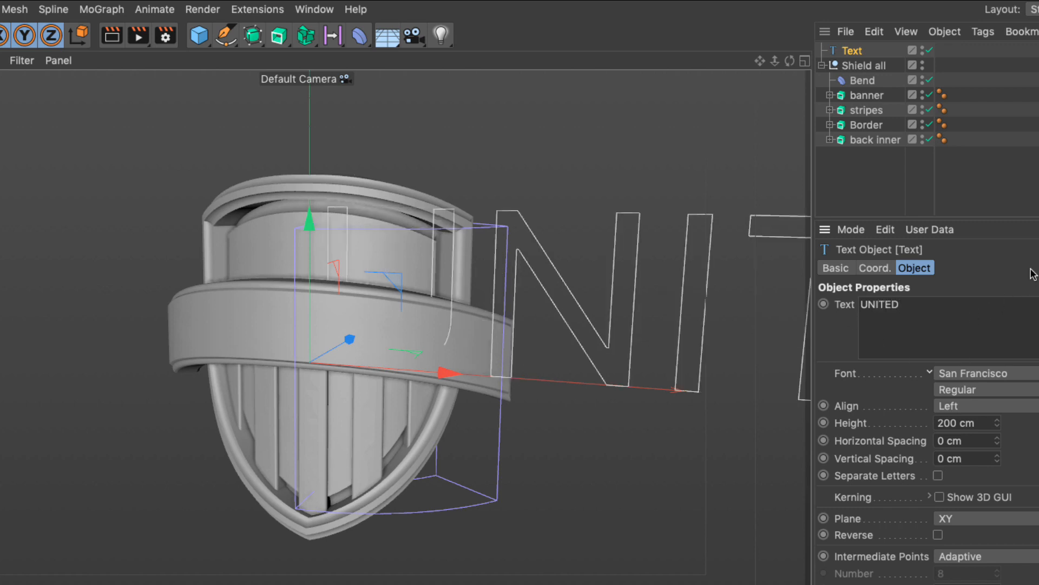
# Step: Set the UNITED text's alignment to Middle and its height to 66 cm
pyautogui.click(965, 407)
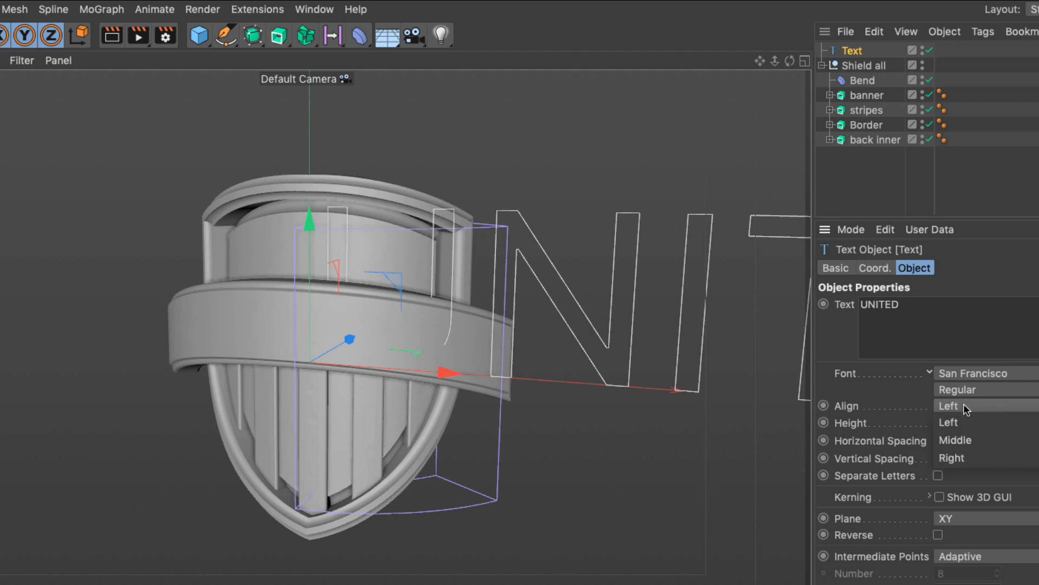
pyautogui.click(970, 441)
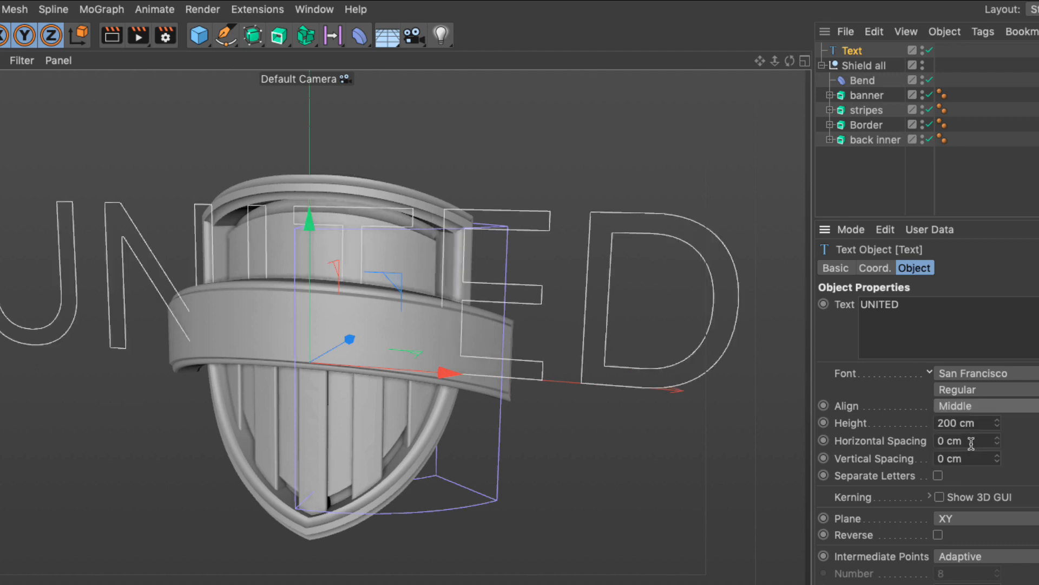
pyautogui.moveTo(997, 423); pyautogui.dragTo(997, 457)
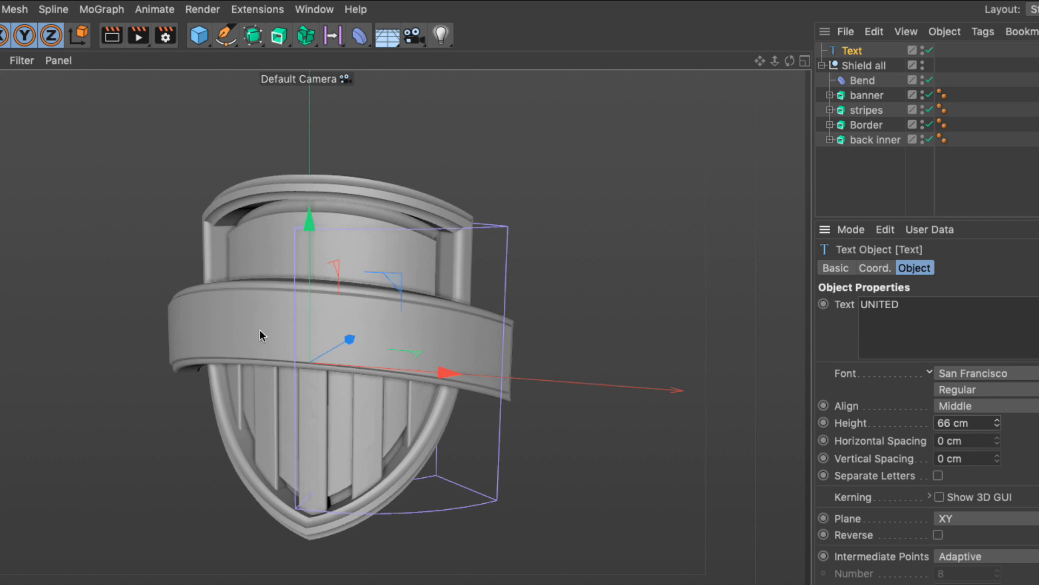
# Step: Move the UNITED text along Z to about -48.2 cm, in front of the banner, and set its font to Impact
pyautogui.moveTo(351, 340); pyautogui.dragTo(325, 352)
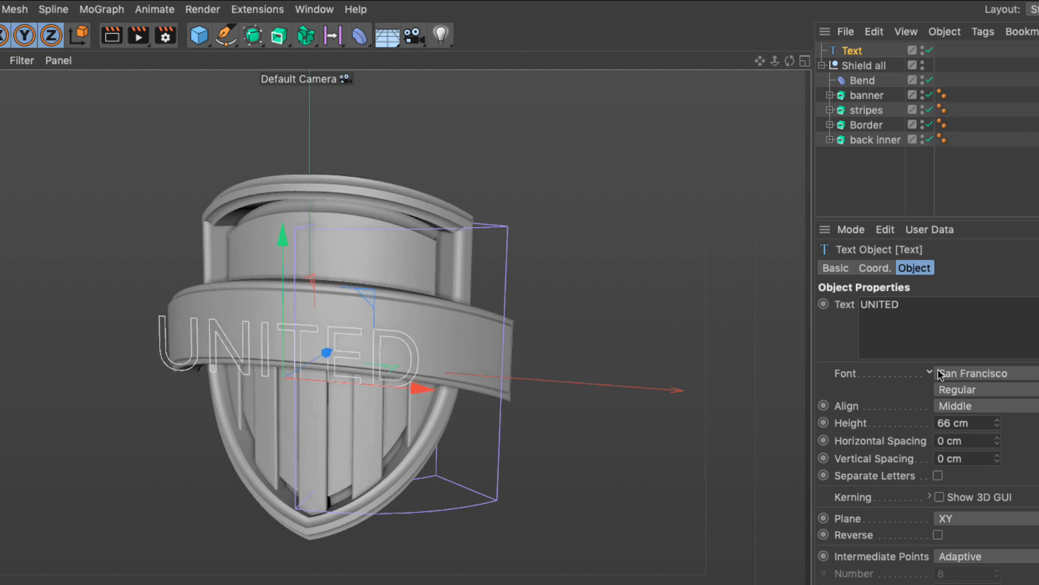
pyautogui.click(958, 375)
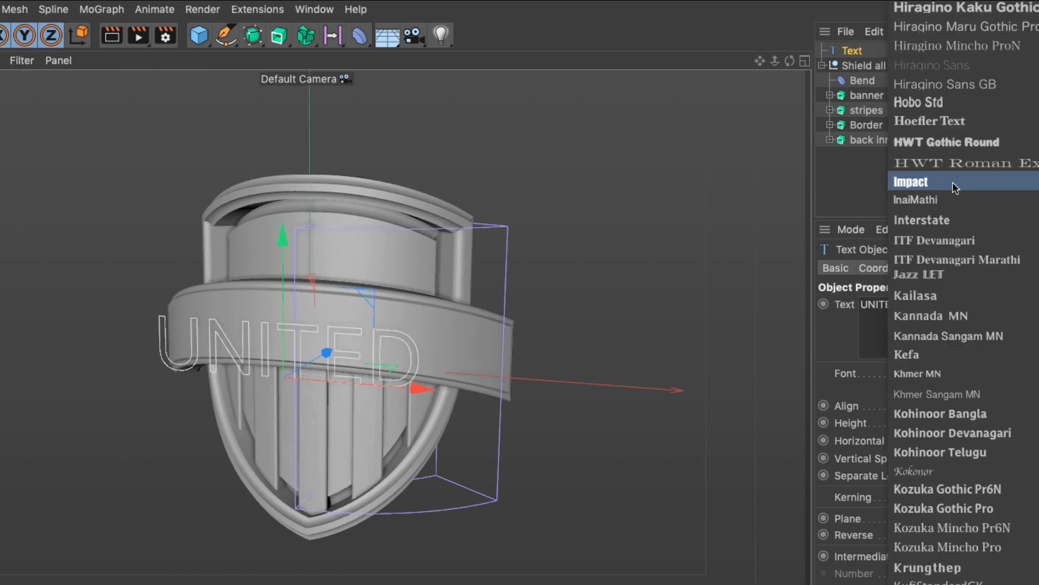
pyautogui.click(953, 182)
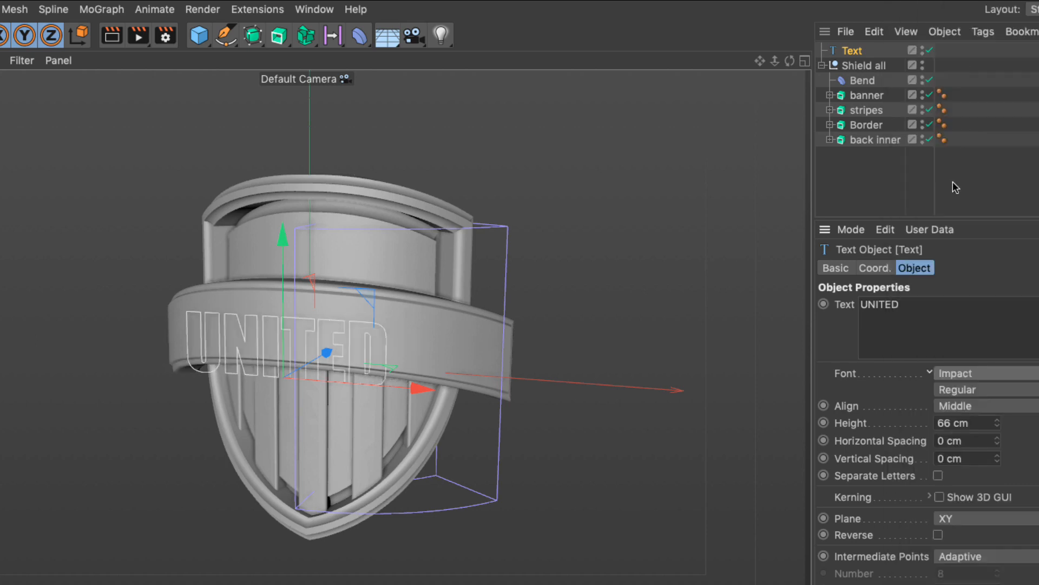
# Step: Rename the Text object as united
pyautogui.doubleClick(853, 51)
pyautogui.write('united')
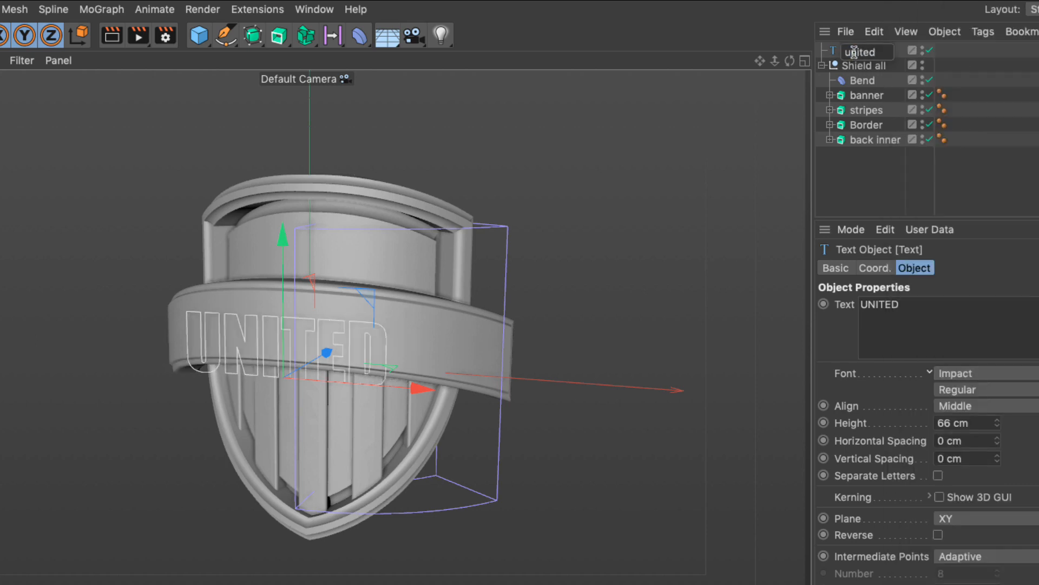
pyautogui.press('Return')
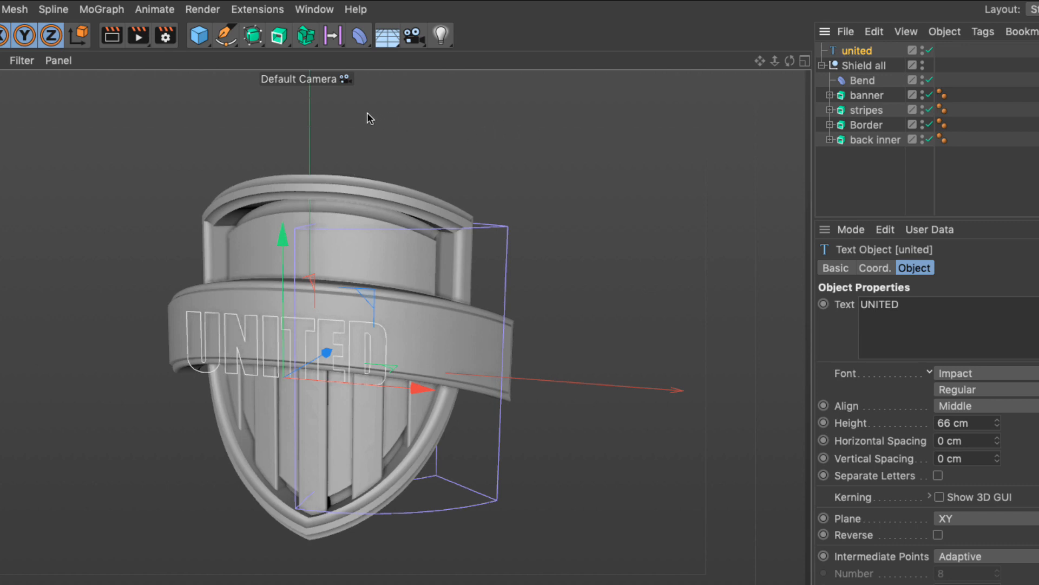
# Step: Extrude the united text spline with a Z movement of 44 cm
pyautogui.click(279, 37)
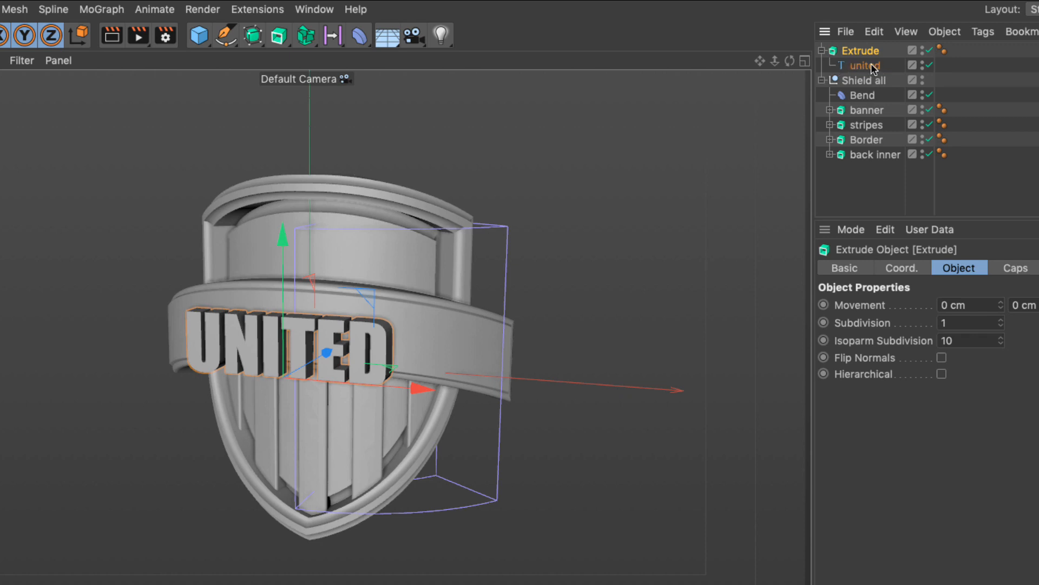
pyautogui.moveTo(790, 60); pyautogui.dragTo(701, 64)
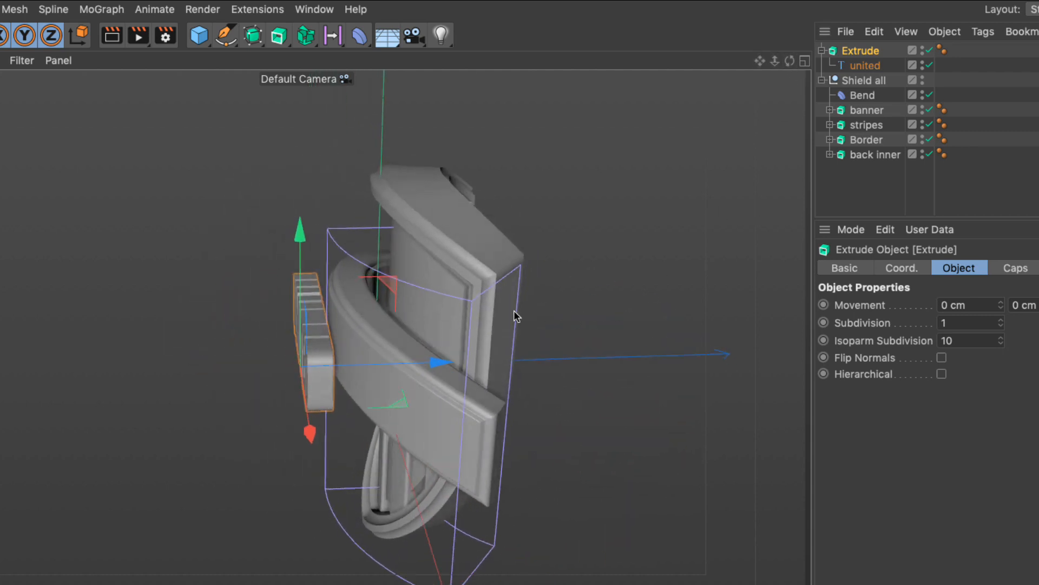
pyautogui.keyDown('alt'); pyautogui.moveTo(362, 349); pyautogui.dragTo(304, 356); pyautogui.keyUp('alt')
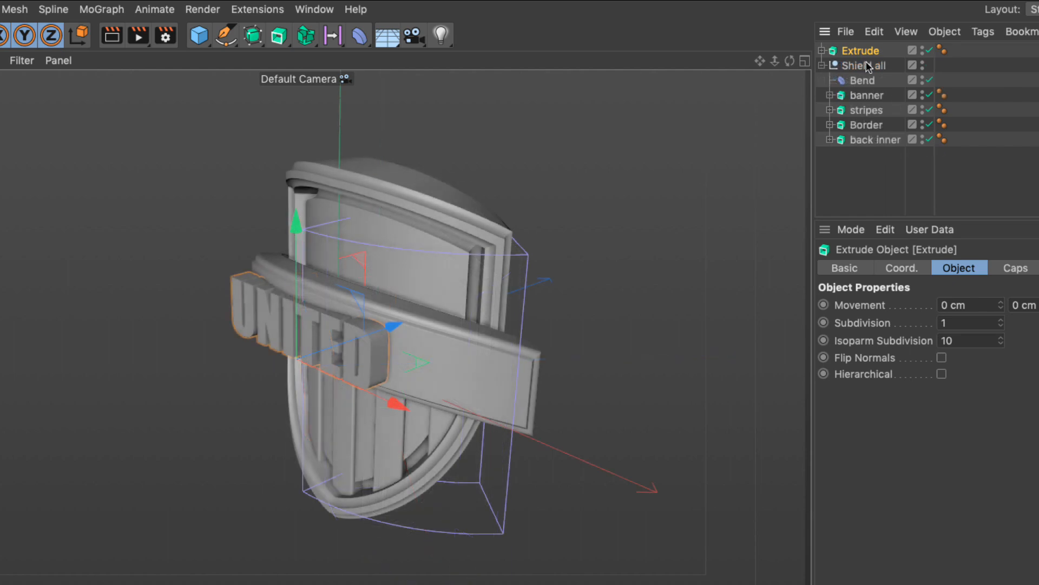
pyautogui.moveTo(1000, 222); pyautogui.dragTo(999, 215)
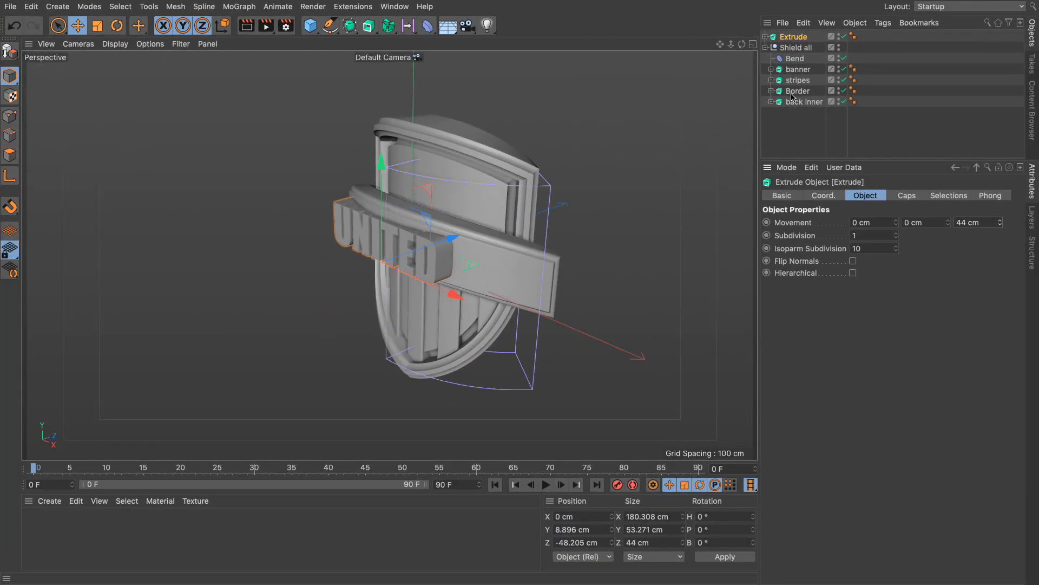
# Step: Rename the Extrude object of the text as united extrude
pyautogui.moveTo(742, 44); pyautogui.dragTo(660, 46)
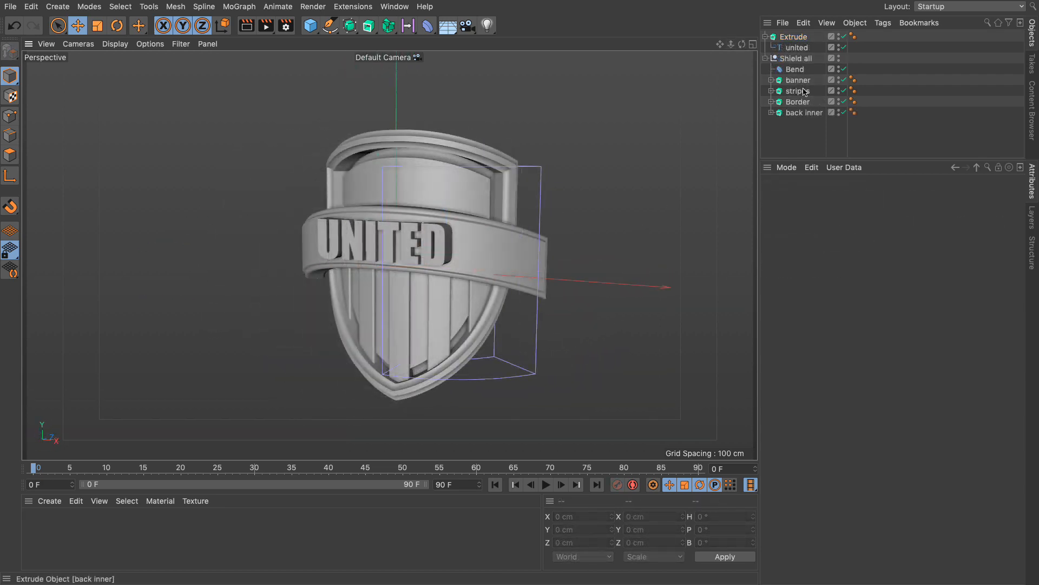
pyautogui.doubleClick(798, 38)
pyautogui.write('un')
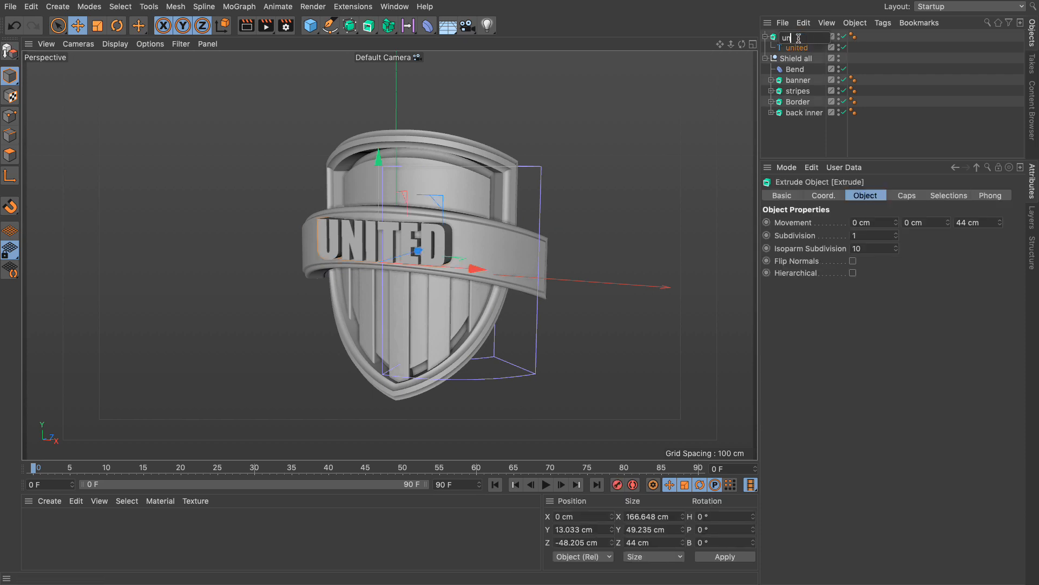
pyautogui.write('ited extrude')
pyautogui.press('Return')
# Step: Collapse both object hierarchies and duplicate united extrude below the Shield all group
pyautogui.click(766, 37)
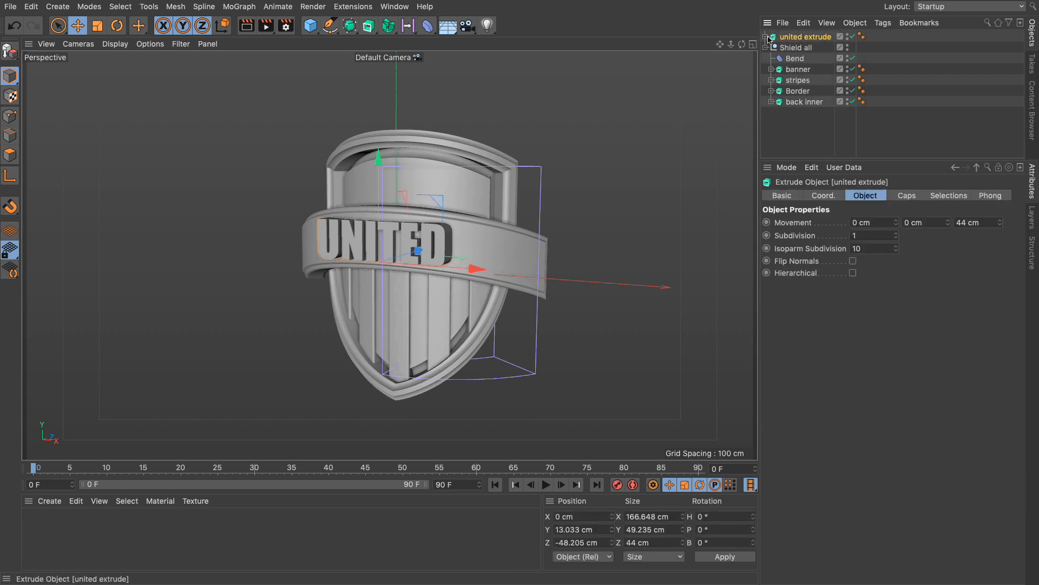
pyautogui.click(766, 48)
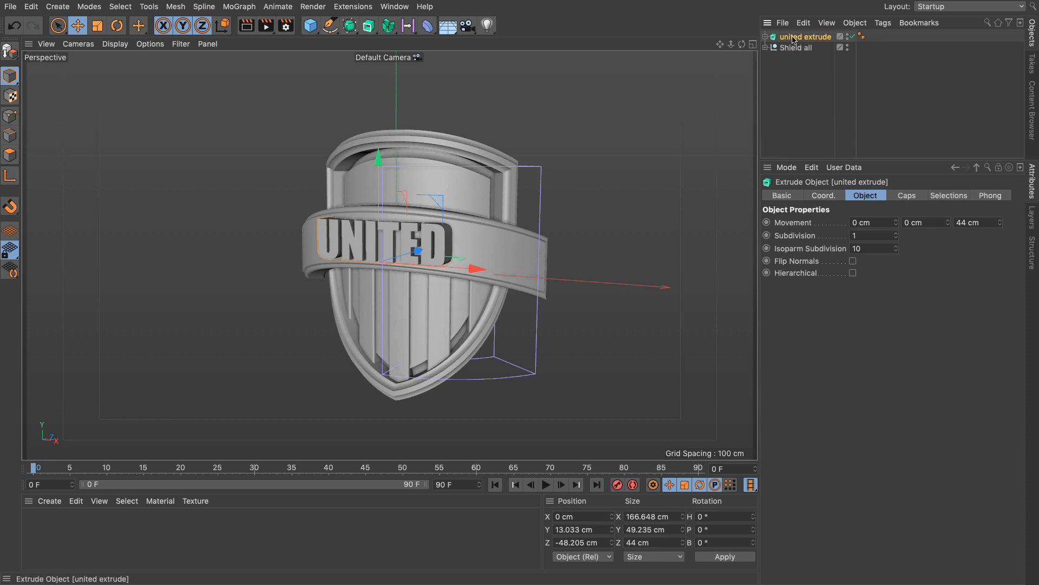
pyautogui.moveTo(793, 40); pyautogui.dragTo(796, 91)
pyautogui.keyDown('ctrl'); pyautogui.moveTo(796, 88); pyautogui.dragTo(796, 90); pyautogui.keyUp('ctrl')
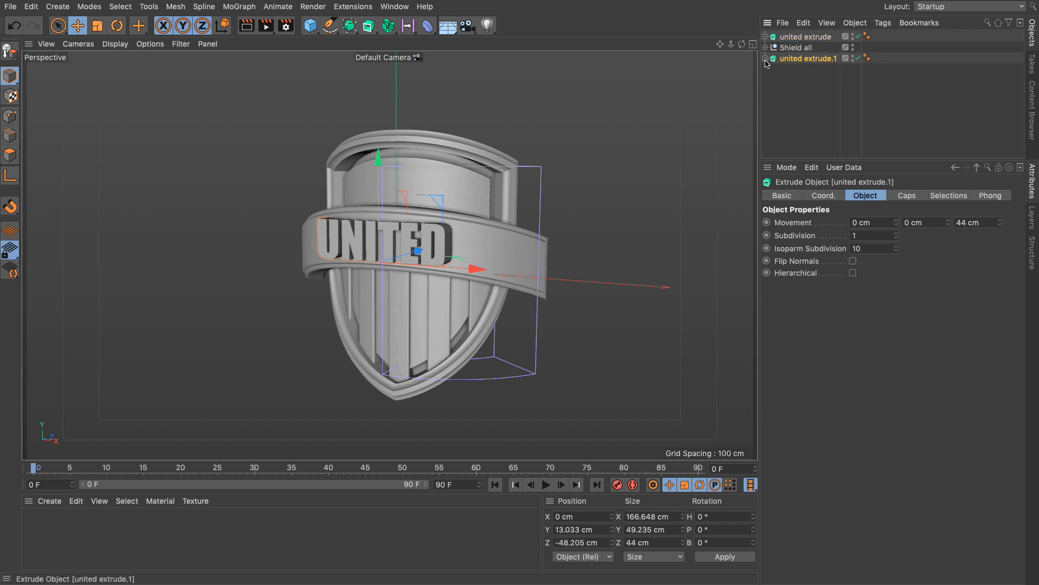
# Step: Change the text inside the duplicated extrude to Sports and rename the duplicate Extrude object as Sports Ext
pyautogui.click(794, 70)
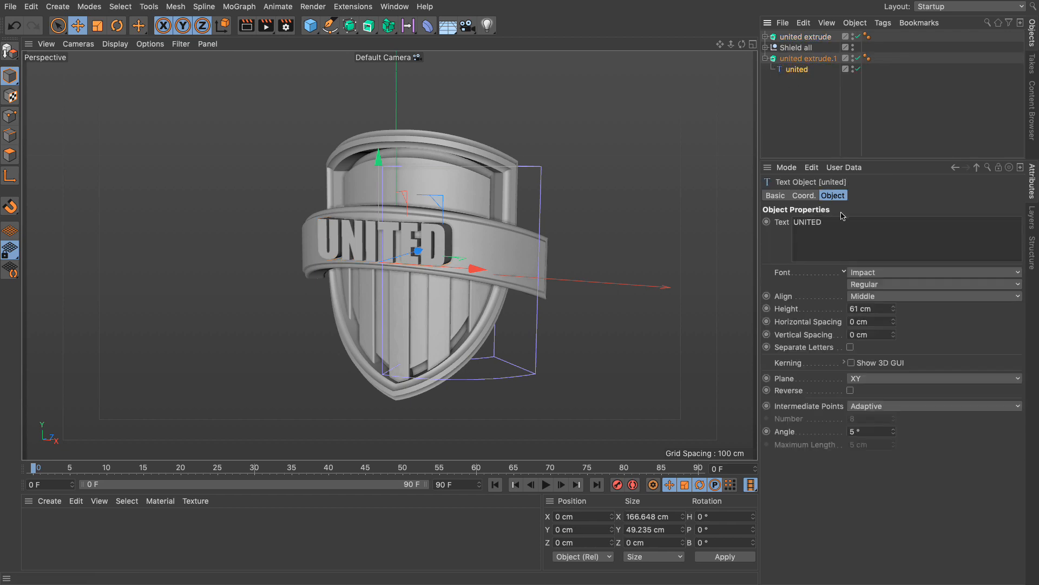
pyautogui.moveTo(841, 221); pyautogui.dragTo(768, 218)
pyautogui.write('Sports')
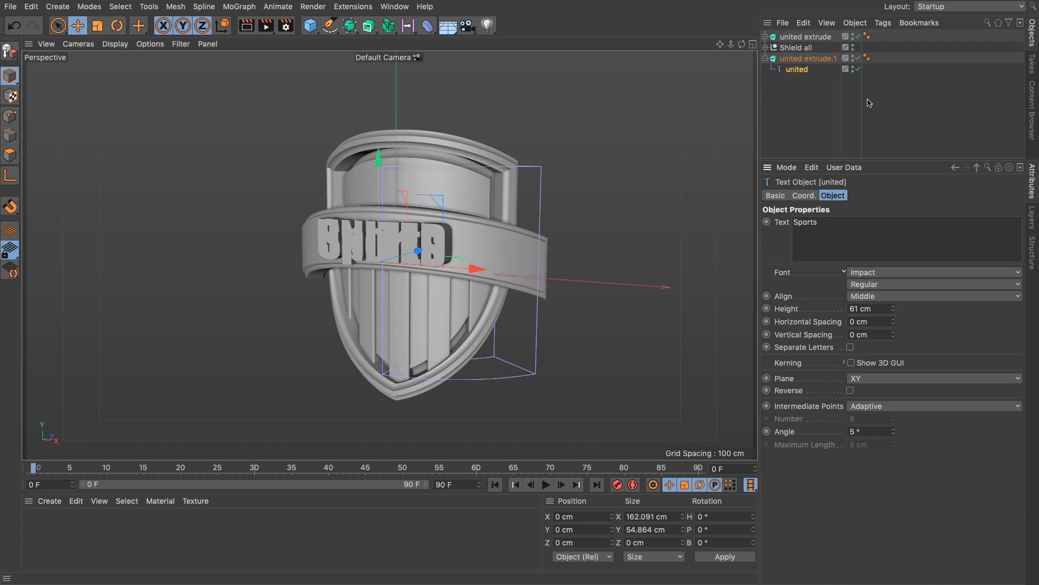
pyautogui.doubleClick(792, 59)
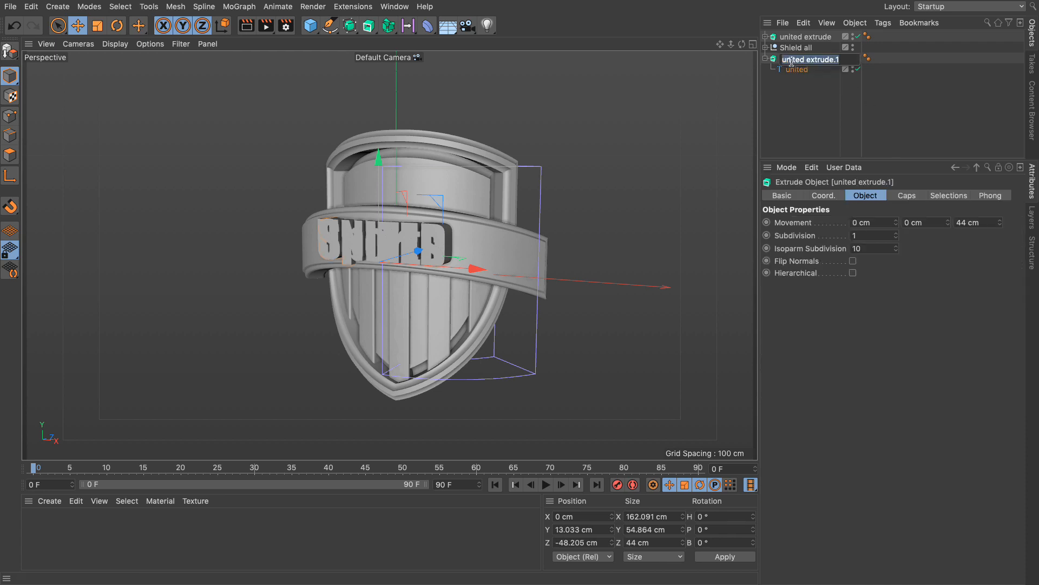
pyautogui.write('Sport')
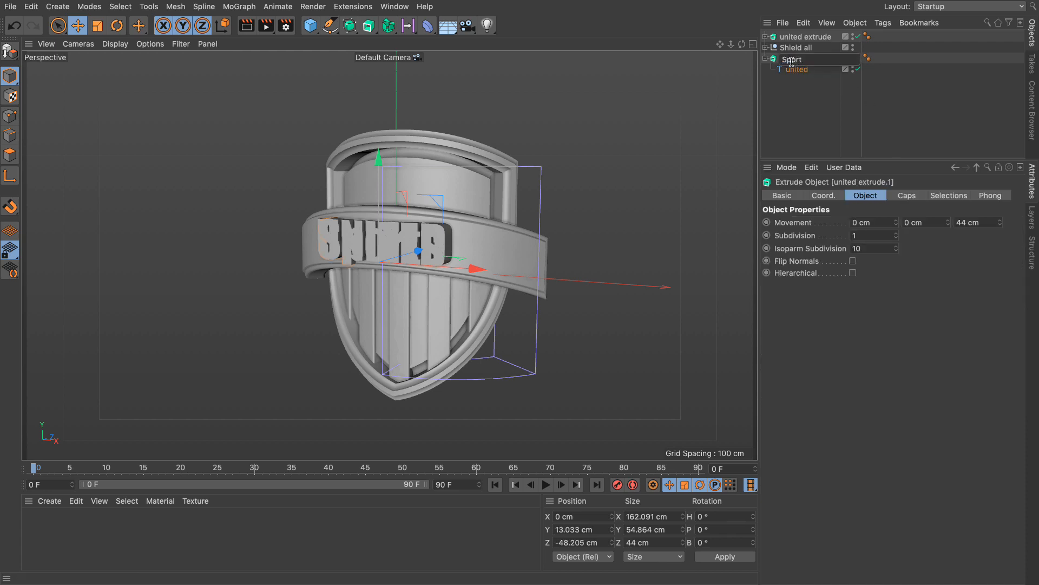
pyautogui.write('s Ext')
pyautogui.press('Return')
# Step: Raise the Sports lettering above UNITED to about Y 79 cm and scale it down uniformly to about 105 cm wide
pyautogui.moveTo(386, 206); pyautogui.dragTo(388, 153)
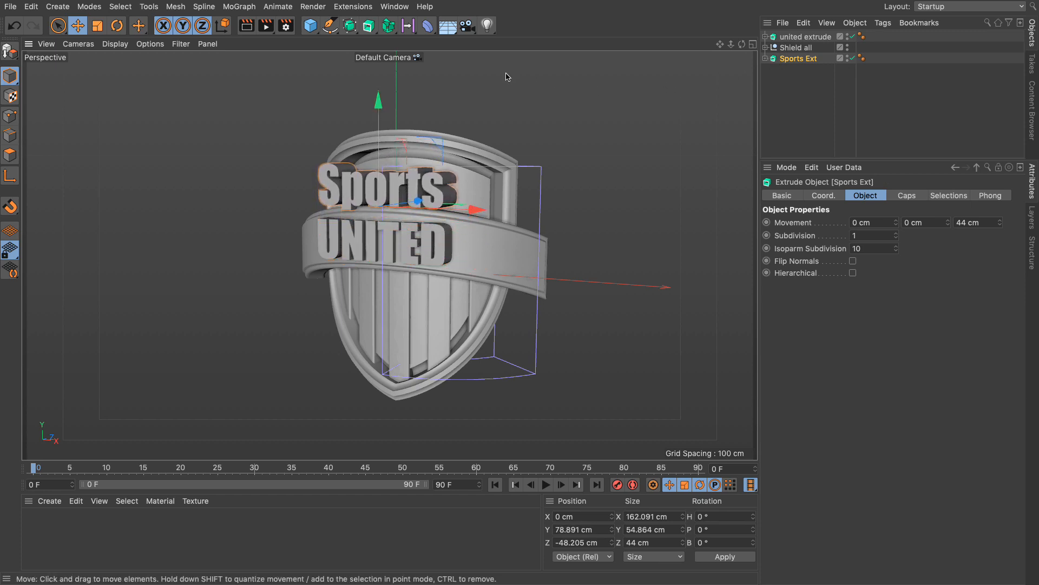
pyautogui.click(98, 26)
pyautogui.moveTo(717, 76); pyautogui.dragTo(569, 118)
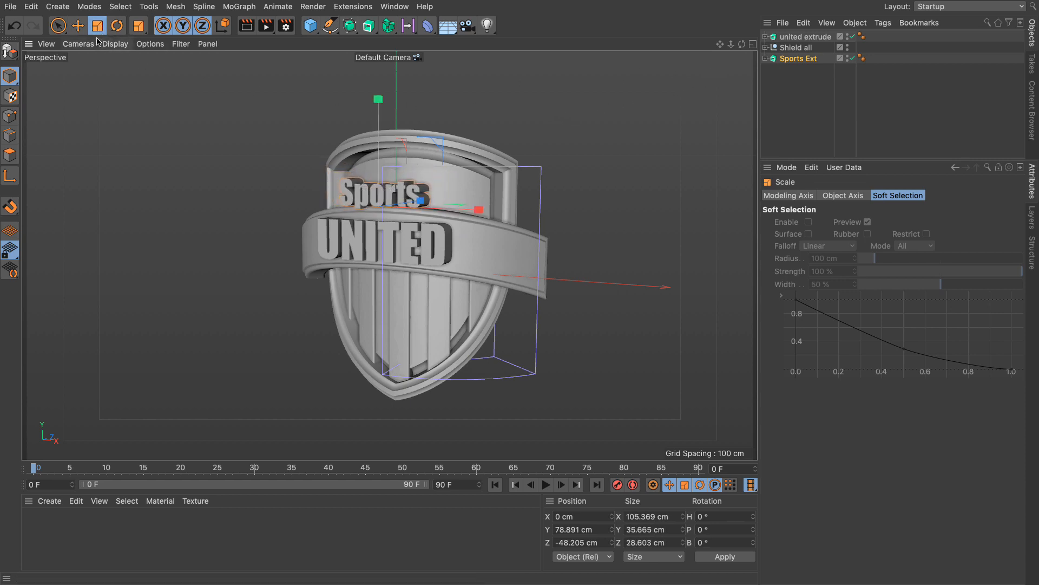
# Step: Move the Sports lettering back and up against the shield's upper area, to about Y 89 cm and Z -5 cm
pyautogui.click(78, 25)
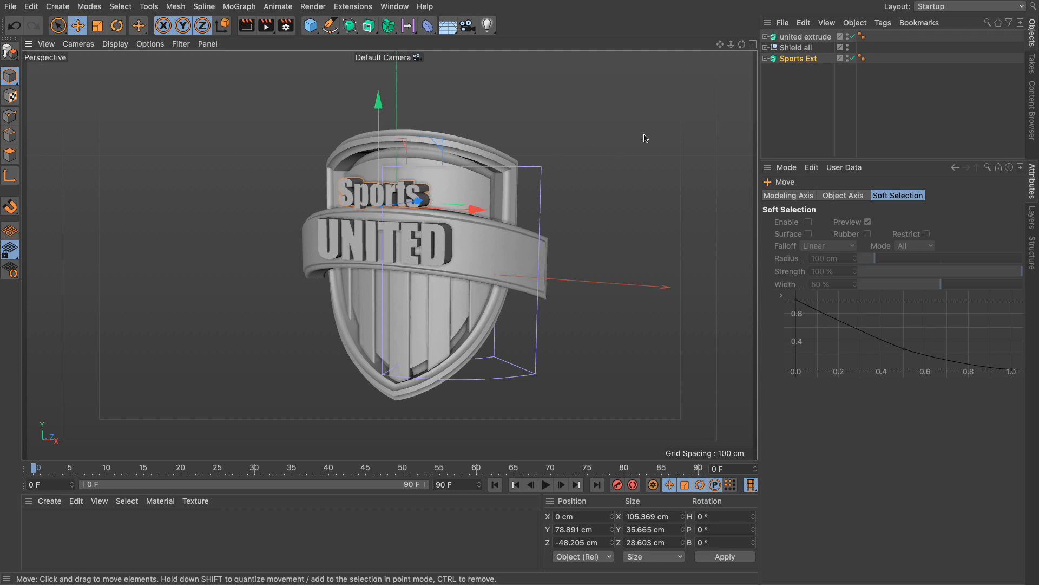
pyautogui.moveTo(742, 44); pyautogui.dragTo(615, 127)
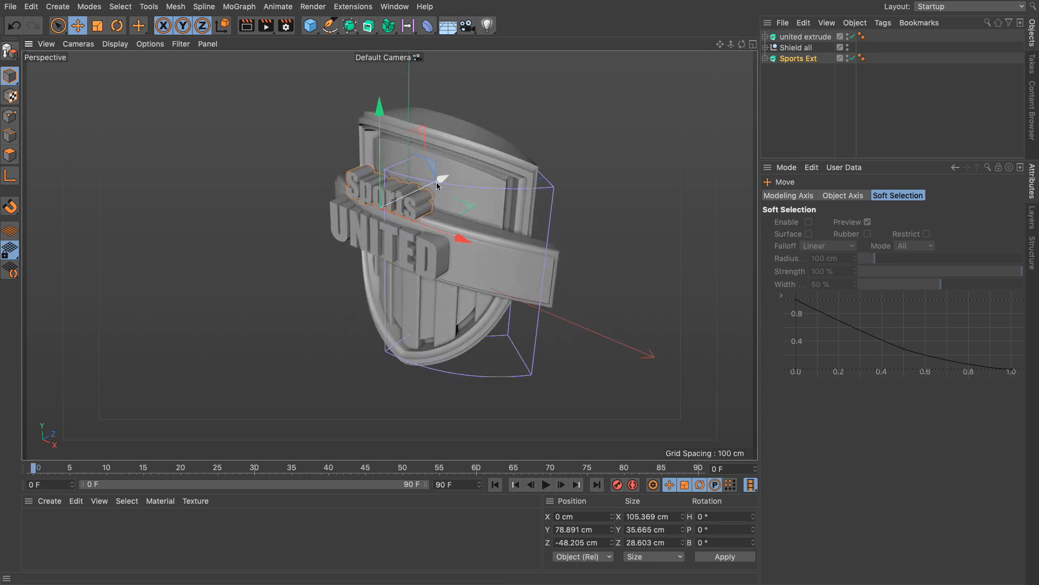
pyautogui.moveTo(436, 182); pyautogui.dragTo(403, 154)
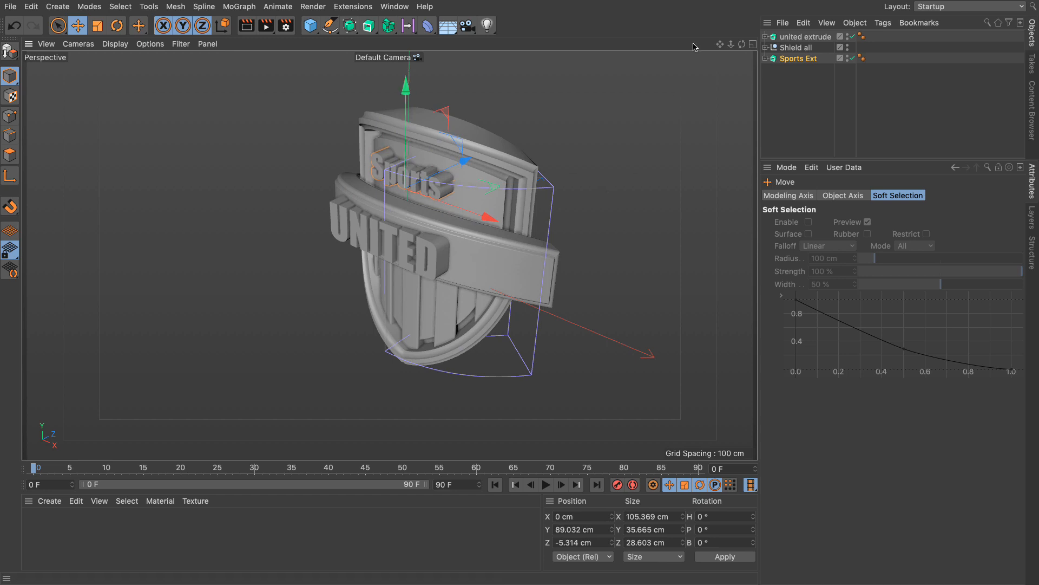
pyautogui.moveTo(743, 45); pyautogui.dragTo(743, 48)
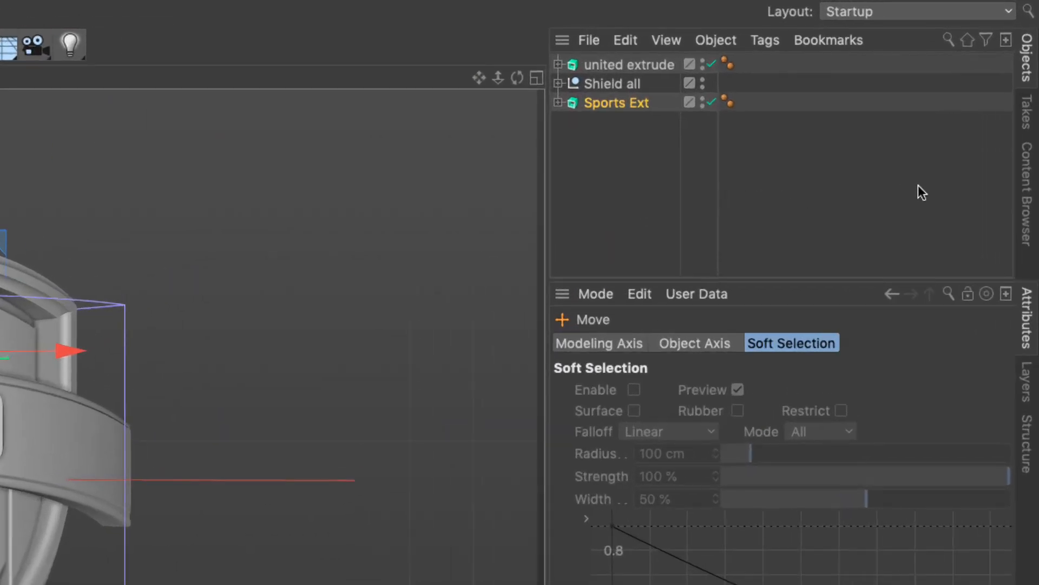
# Step: Add the White Glossy material from the Lite preset library's Glossy materials to the scene's materials
pyautogui.click(1027, 200)
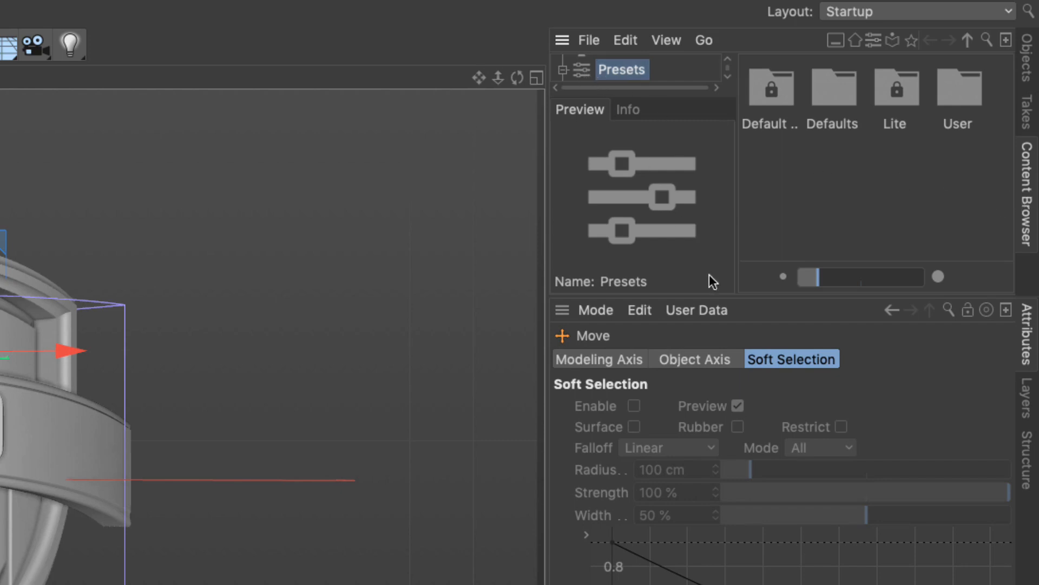
pyautogui.moveTo(720, 292); pyautogui.dragTo(706, 477)
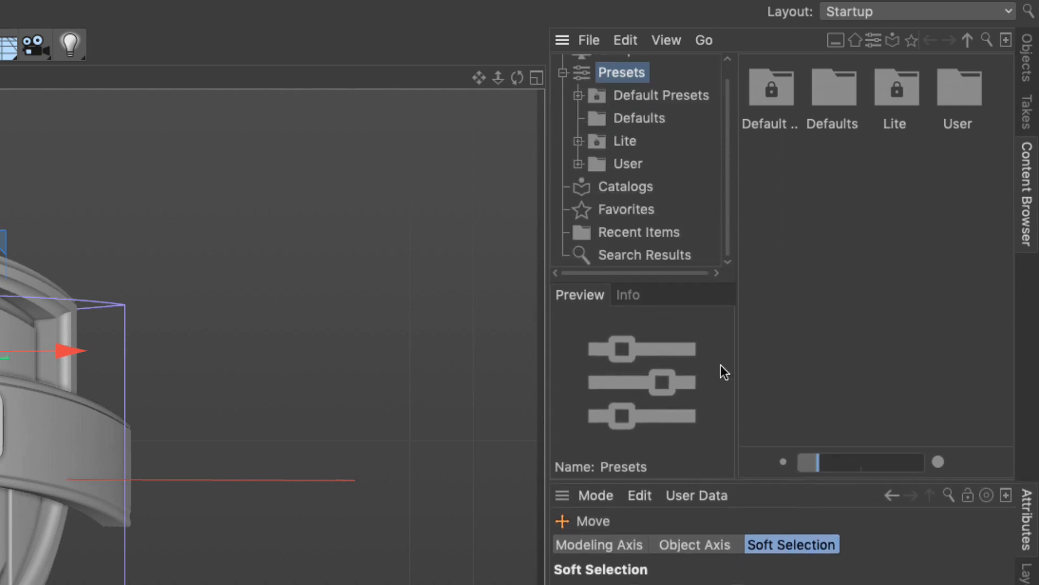
pyautogui.scroll(1, 640, 152)
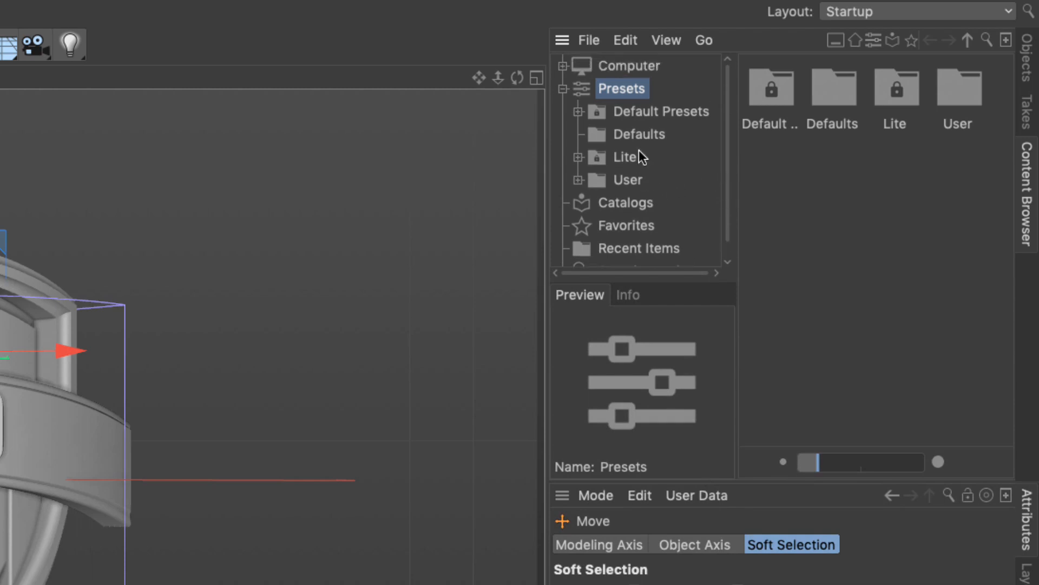
pyautogui.click(597, 161)
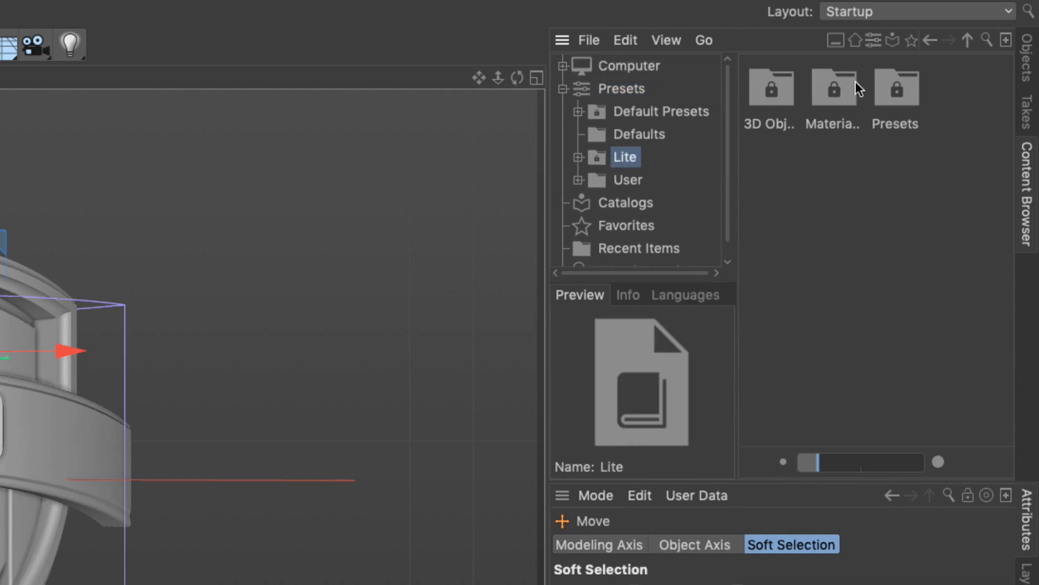
pyautogui.doubleClick(837, 93)
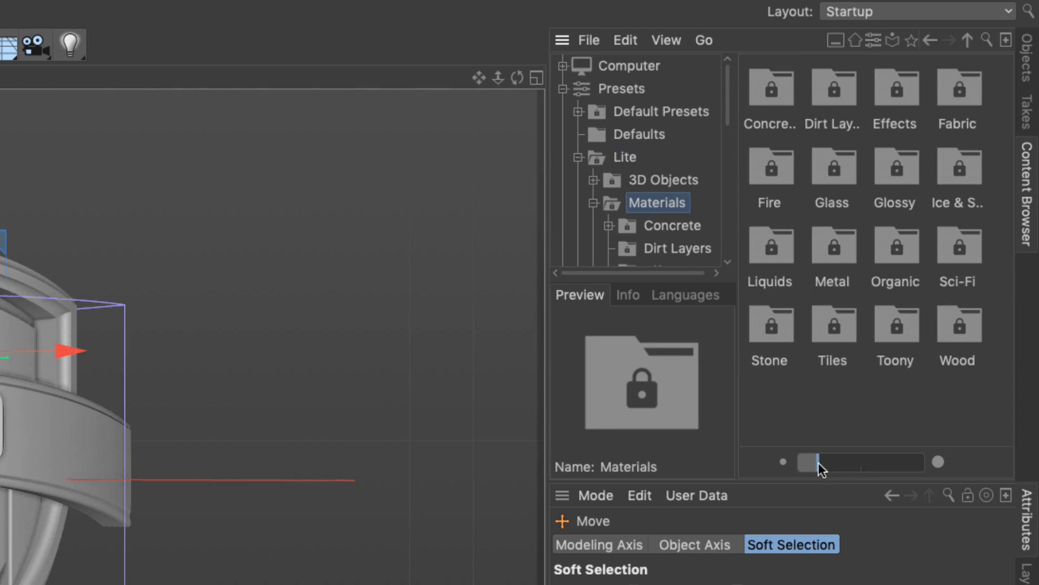
pyautogui.doubleClick(901, 177)
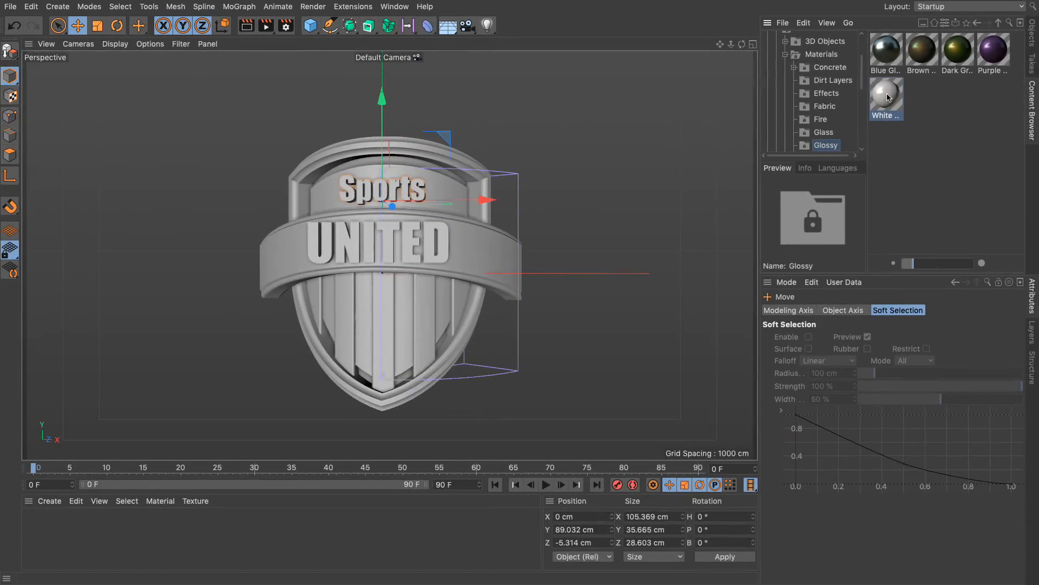
pyautogui.moveTo(887, 97); pyautogui.dragTo(344, 531)
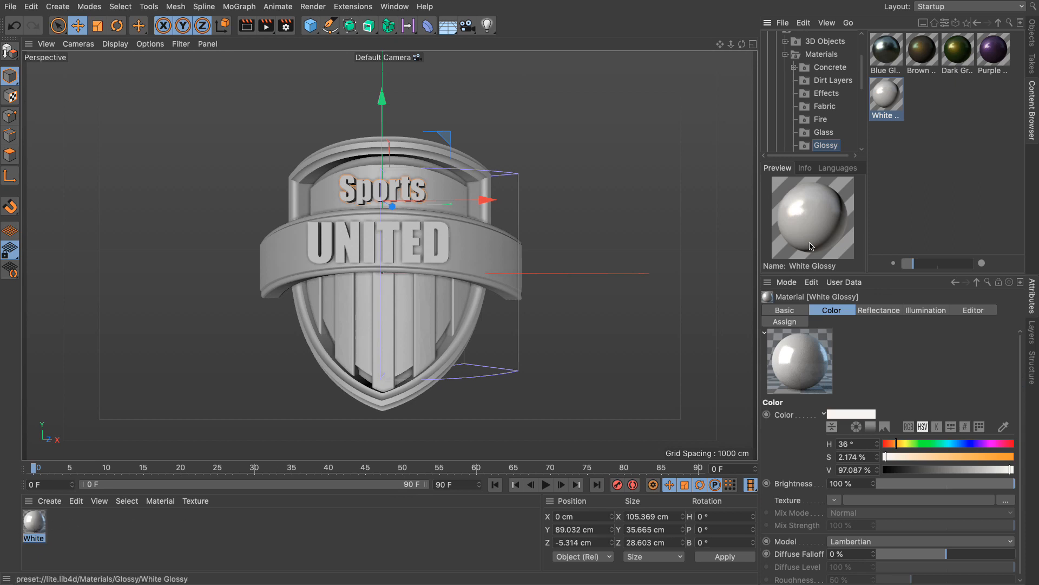
# Step: Reorder the Shield all group below Sports Ext in the object hierarchy and expand it to show its parts
pyautogui.click(1031, 38)
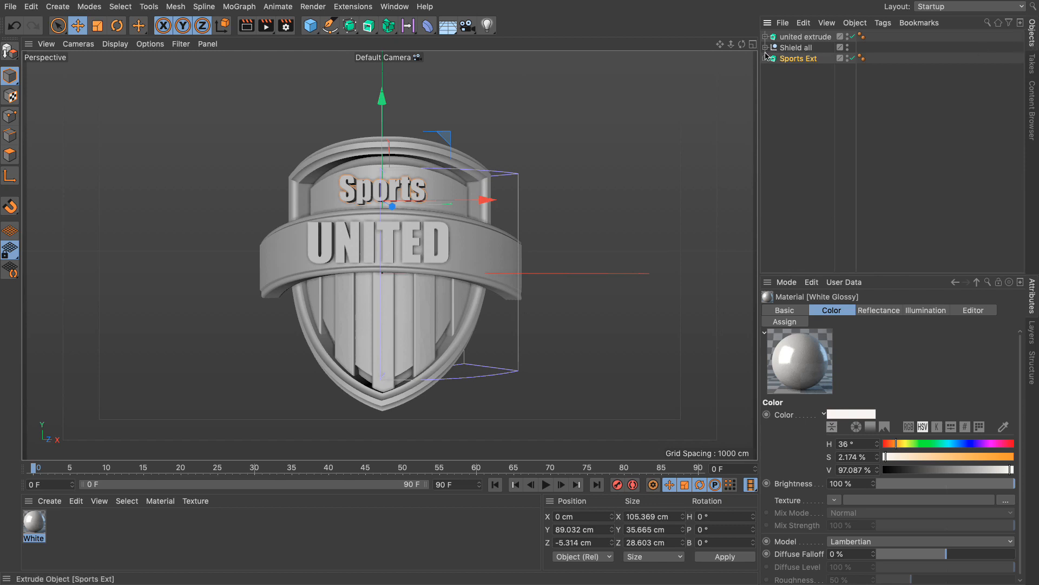
pyautogui.moveTo(787, 48); pyautogui.dragTo(787, 62)
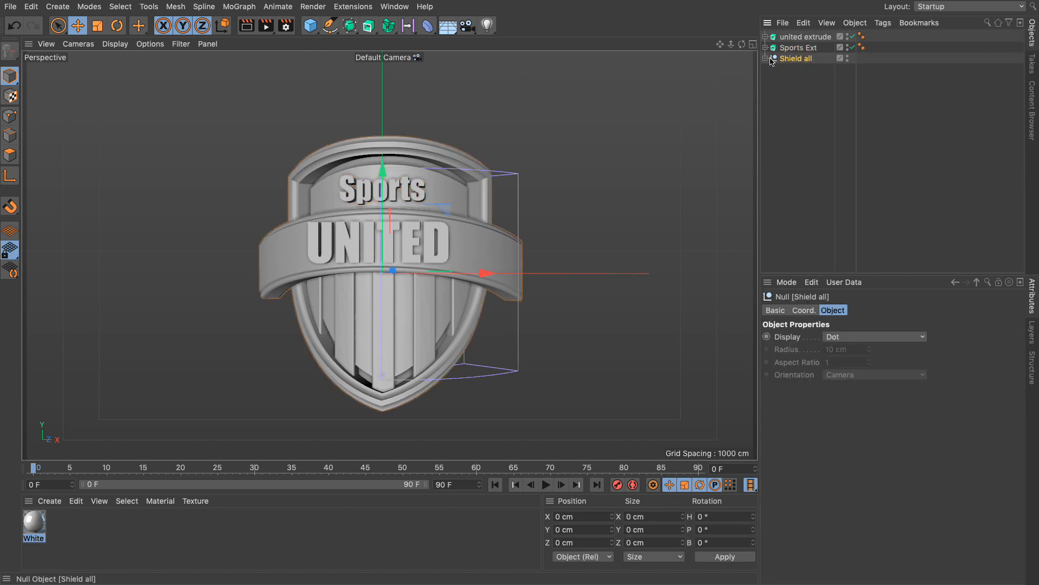
pyautogui.click(765, 58)
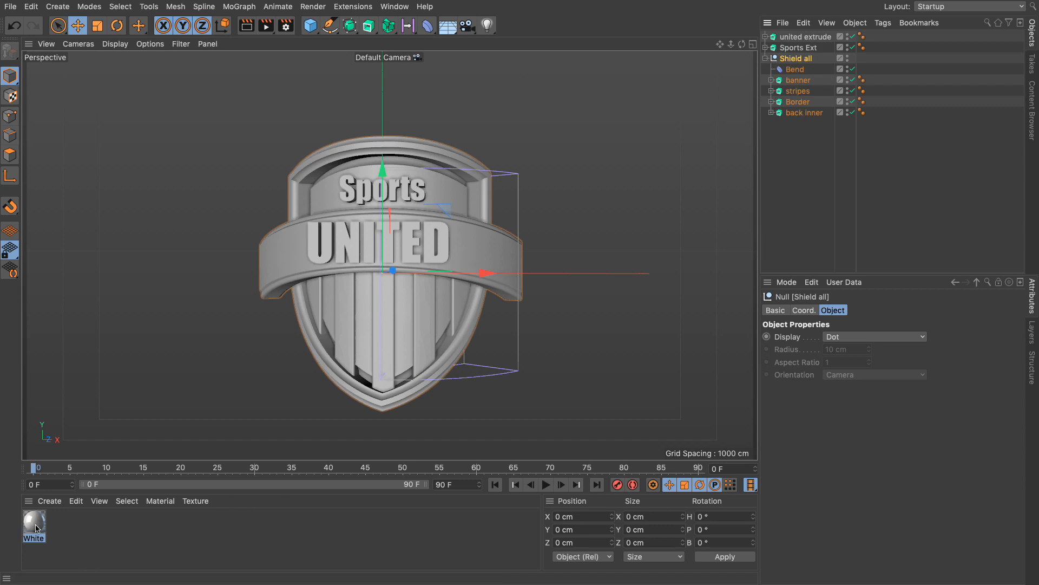
# Step: Duplicate the White Glossy material and open the copy for editing, keeping the shield in view beside the editor
pyautogui.moveTo(34, 526); pyautogui.dragTo(75, 528)
pyautogui.doubleClick(65, 524)
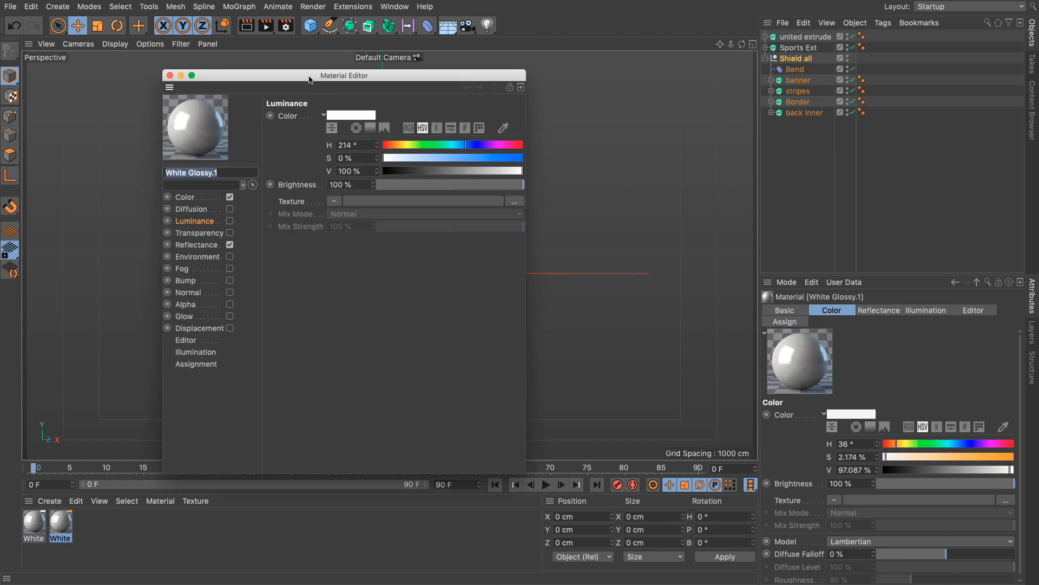
pyautogui.moveTo(308, 79); pyautogui.dragTo(538, 71)
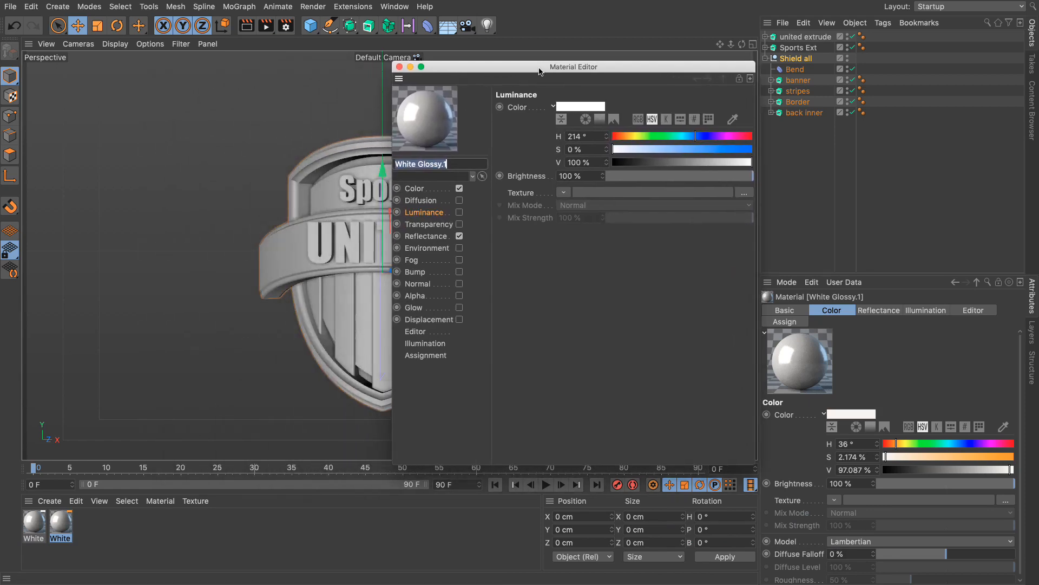
pyautogui.moveTo(720, 45); pyautogui.dragTo(578, 29)
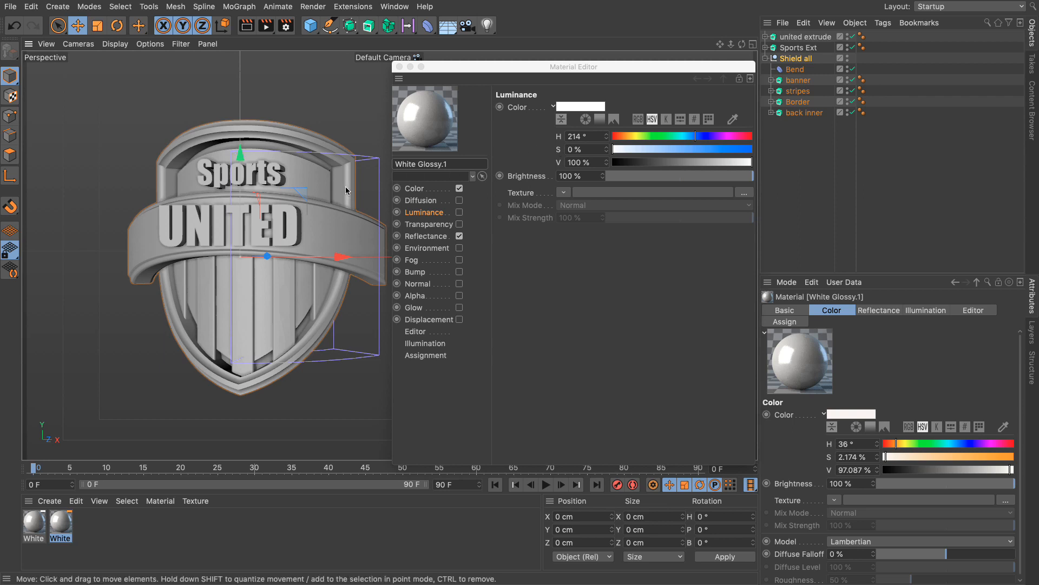
# Step: Rename the copied white material as Black and darken its color to a V value of 9%
pyautogui.click(469, 165)
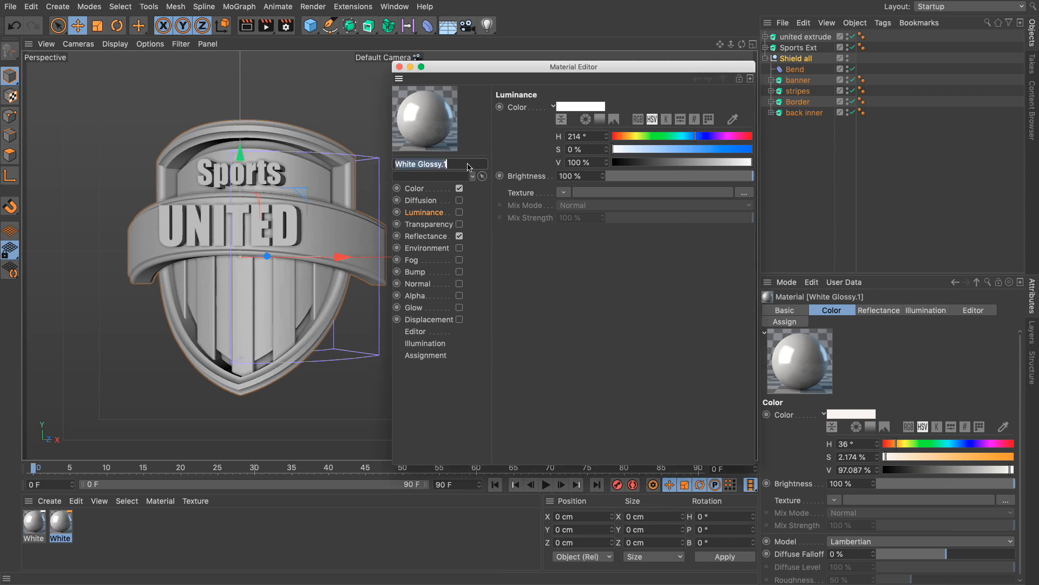
pyautogui.write('Black')
pyautogui.press('Return')
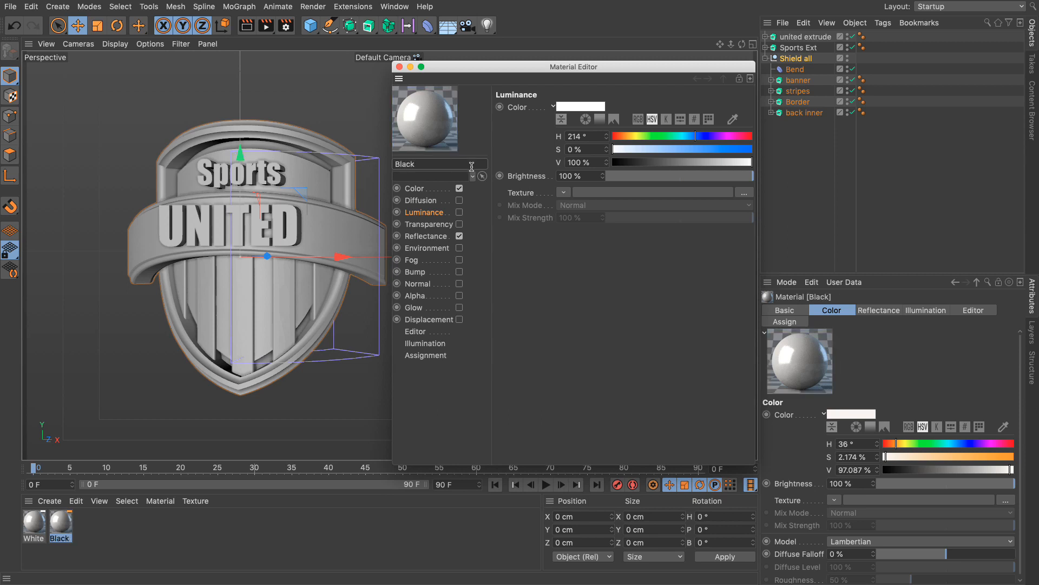
pyautogui.click(420, 189)
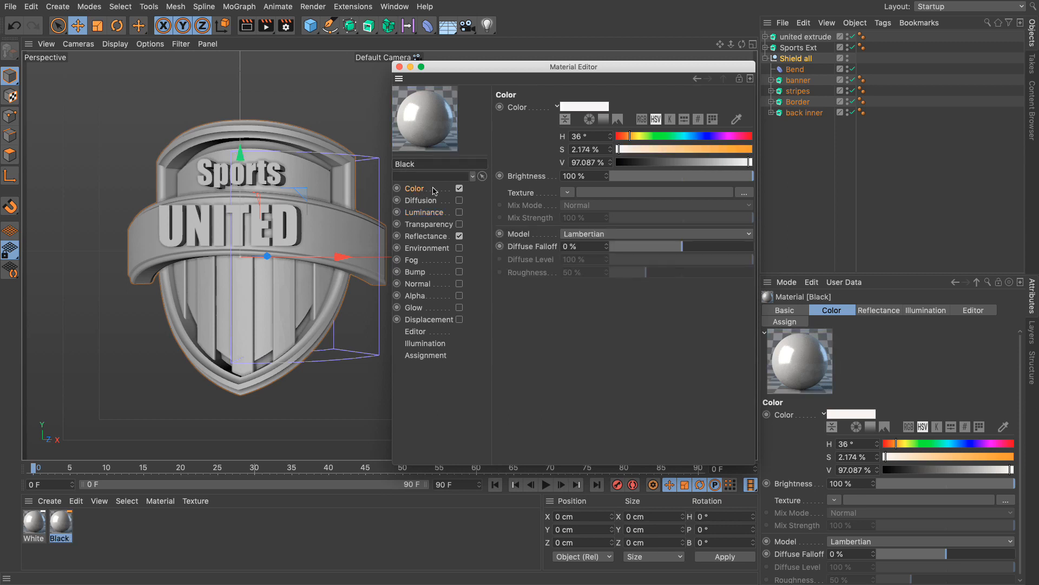
pyautogui.moveTo(718, 162); pyautogui.dragTo(631, 166)
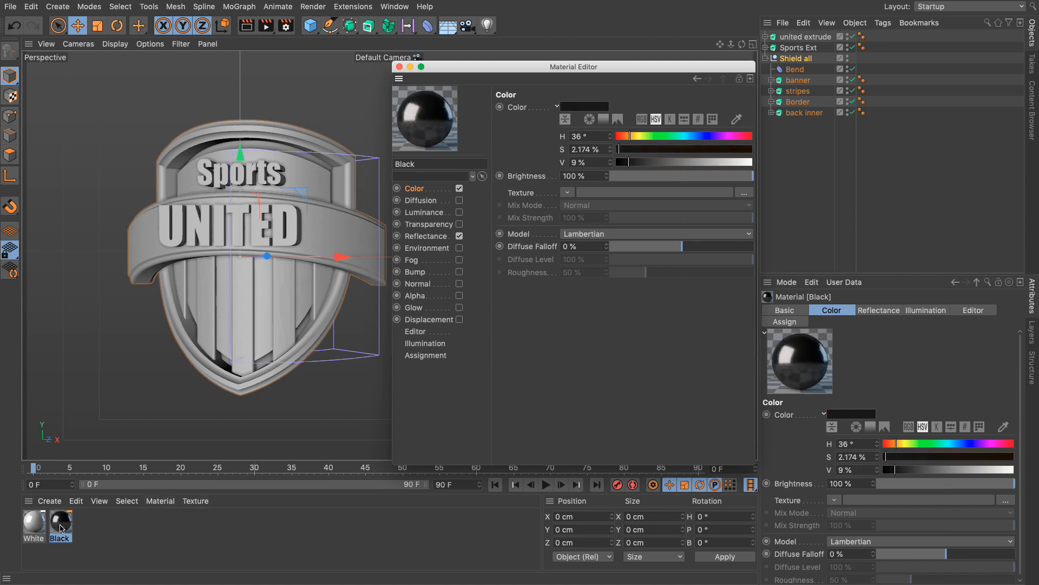
# Step: Duplicate the Black material and rename the copy as Orange
pyautogui.moveTo(61, 527); pyautogui.dragTo(101, 530)
pyautogui.doubleClick(96, 529)
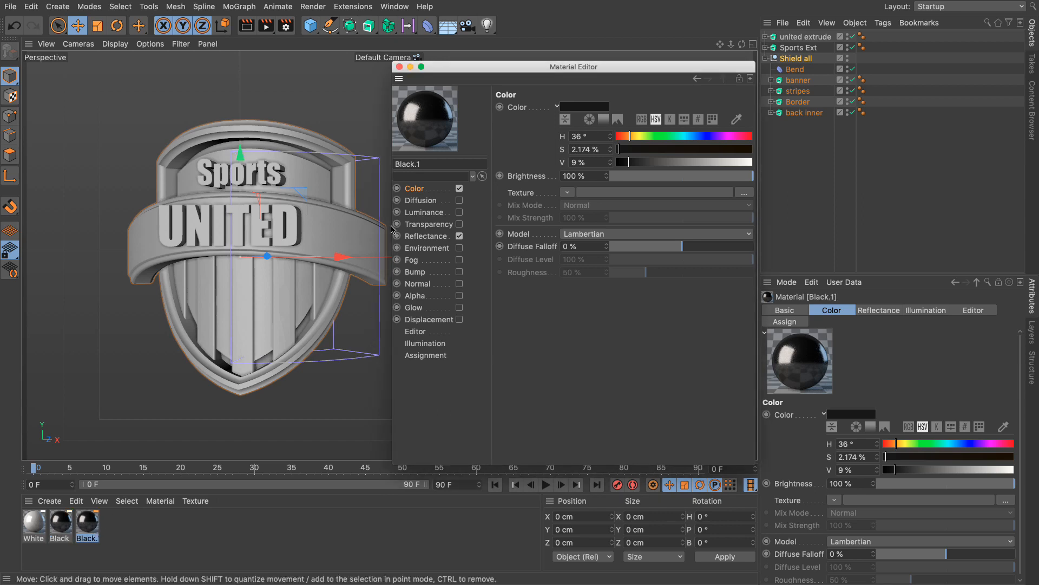
pyautogui.click(438, 163)
pyautogui.write('Orange')
pyautogui.press('Return')
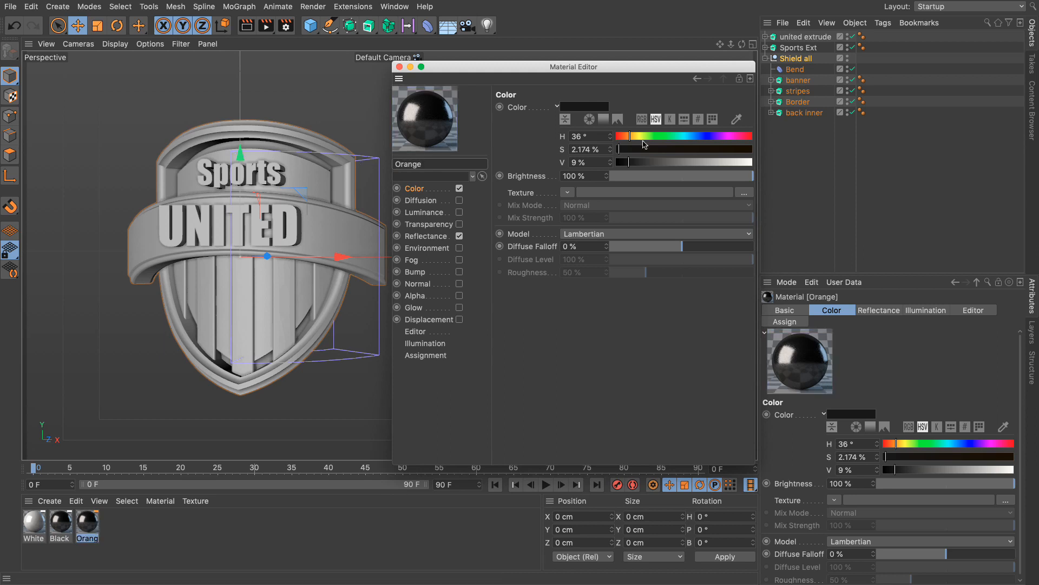
# Step: Set the Orange material's color to H 41°, S 100% and V 100%, and close the material editor
pyautogui.moveTo(635, 149); pyautogui.dragTo(758, 163)
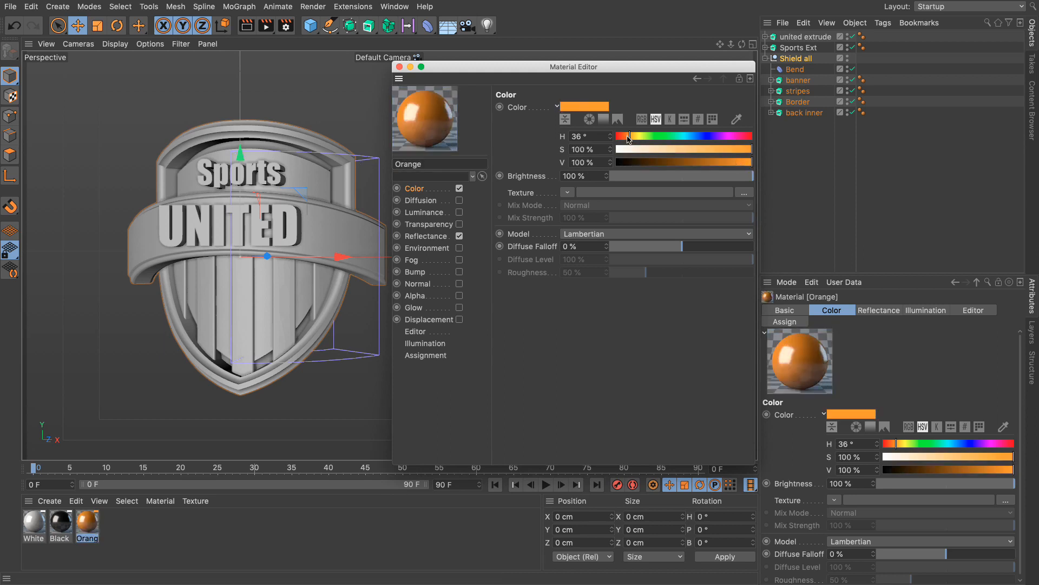
pyautogui.moveTo(630, 136); pyautogui.dragTo(631, 138)
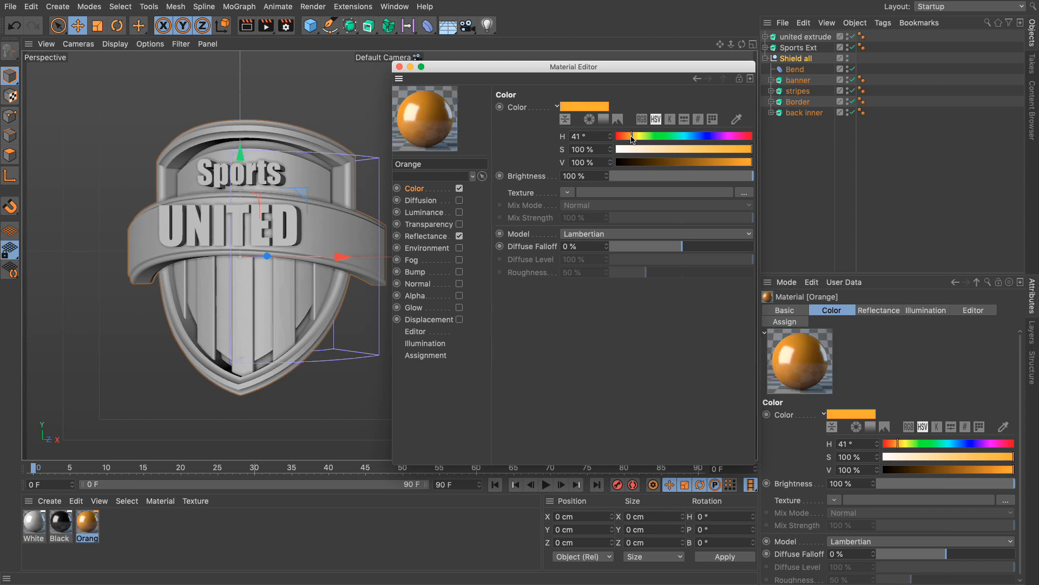
pyautogui.moveTo(487, 66); pyautogui.dragTo(482, 63)
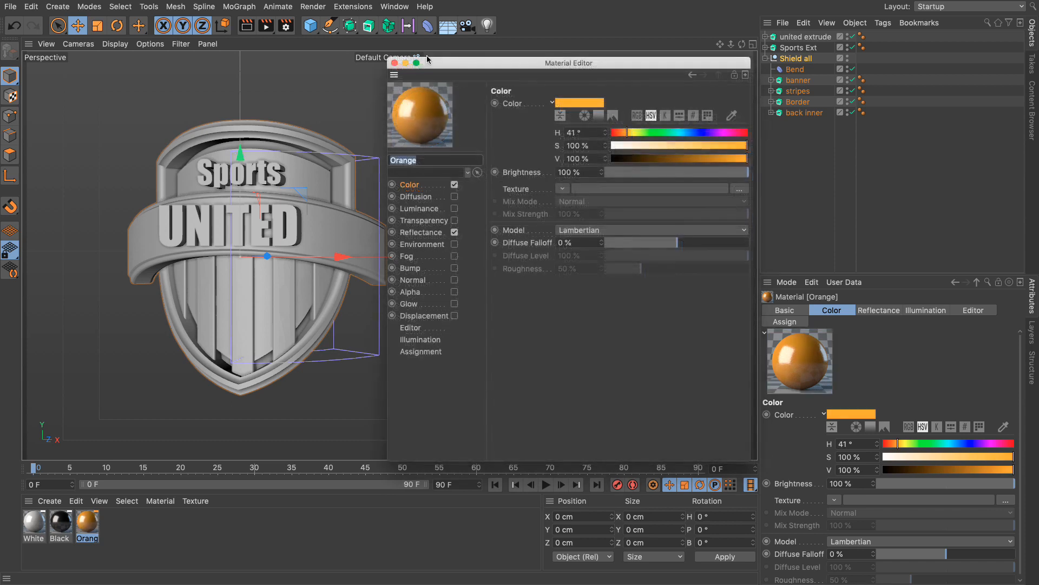
pyautogui.click(394, 65)
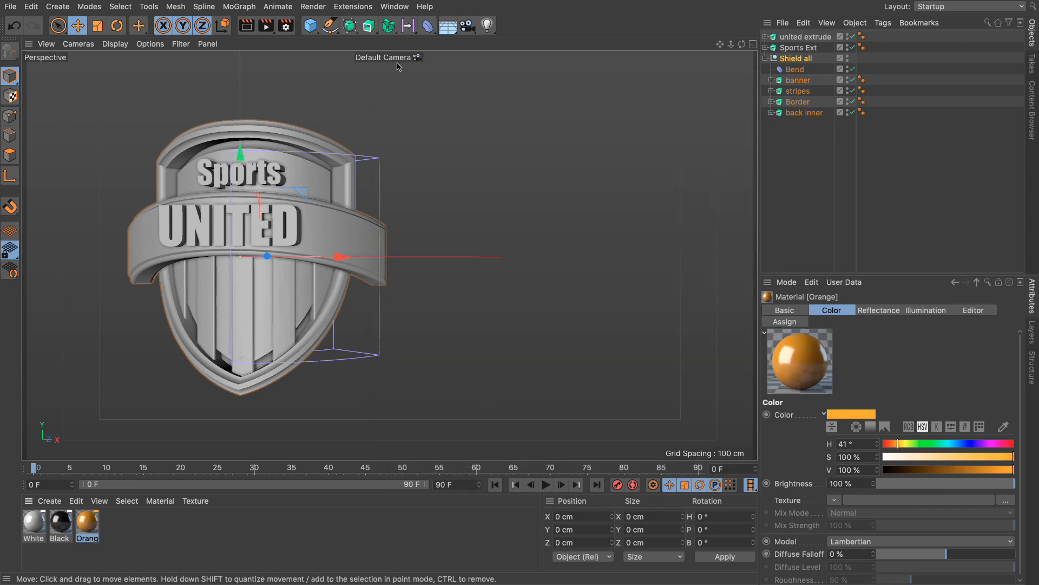
# Step: Apply the Black material to the stripes object in the Shield all group
pyautogui.moveTo(720, 44); pyautogui.dragTo(856, 52)
pyautogui.moveTo(742, 45); pyautogui.dragTo(696, 52)
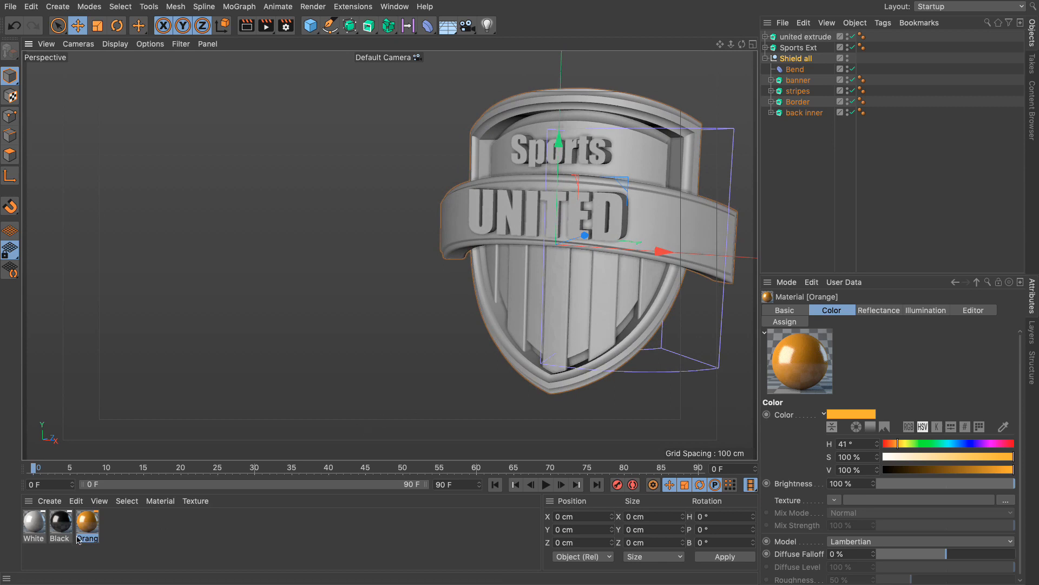
pyautogui.moveTo(59, 524); pyautogui.dragTo(800, 93)
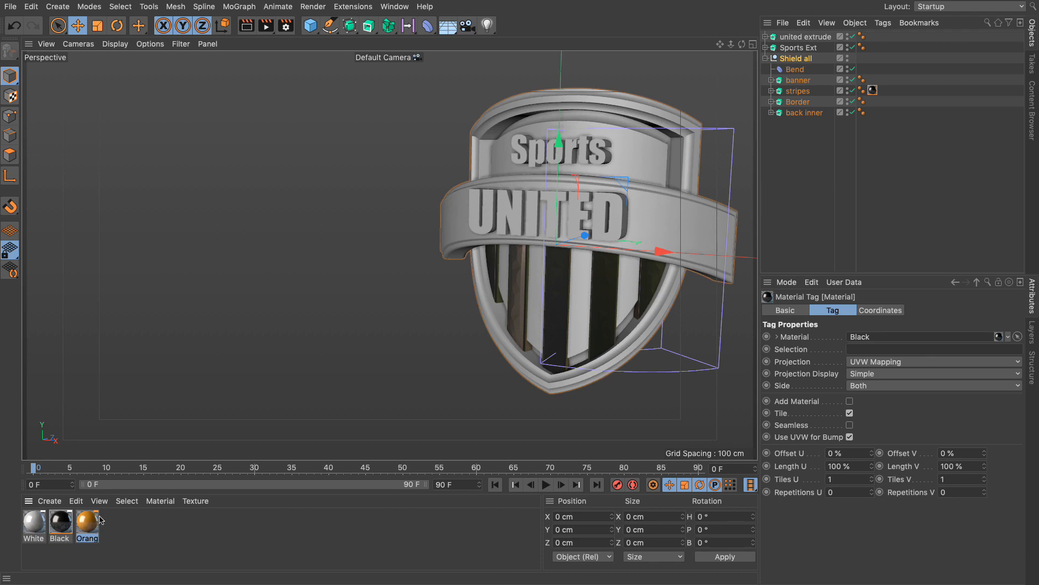
# Step: Apply the Black material to the Border, Sports Ext and banner objects
pyautogui.moveTo(62, 526); pyautogui.dragTo(796, 102)
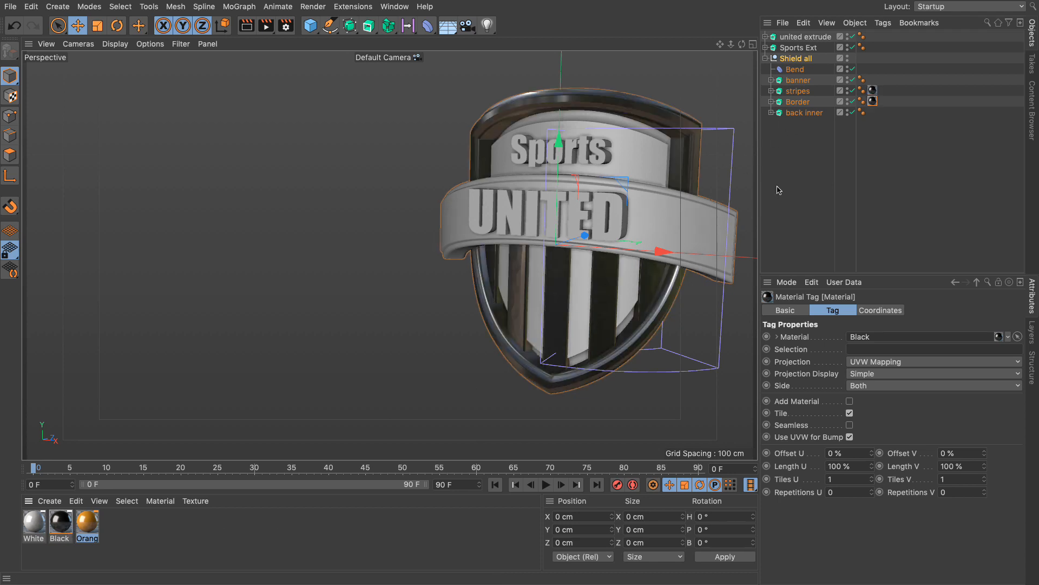
pyautogui.moveTo(68, 522); pyautogui.dragTo(796, 49)
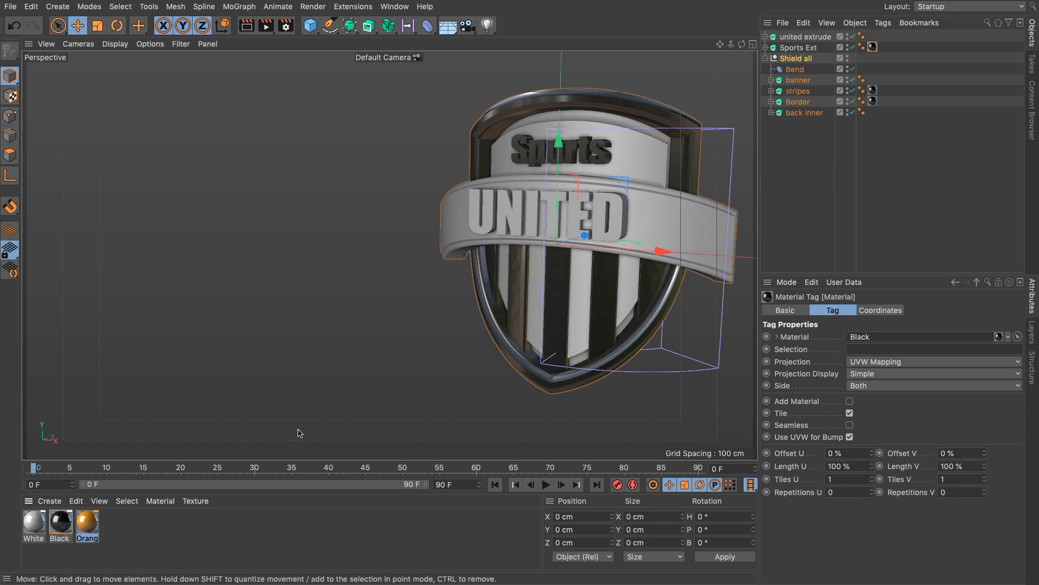
pyautogui.moveTo(60, 524); pyautogui.dragTo(798, 81)
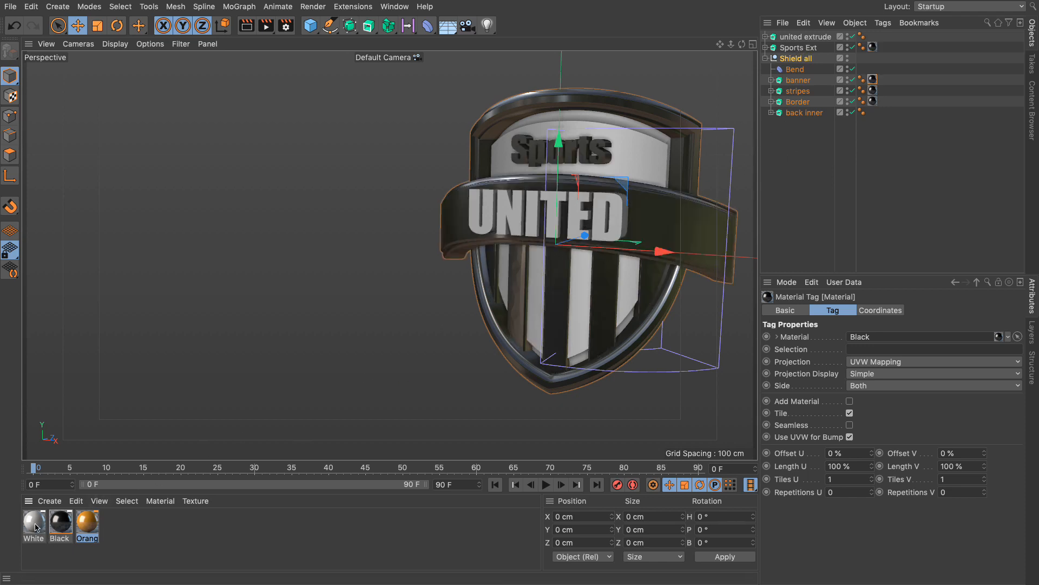
# Step: Apply the White Glossy material to united extrude and the Orange material to back inner
pyautogui.moveTo(35, 527); pyautogui.dragTo(809, 40)
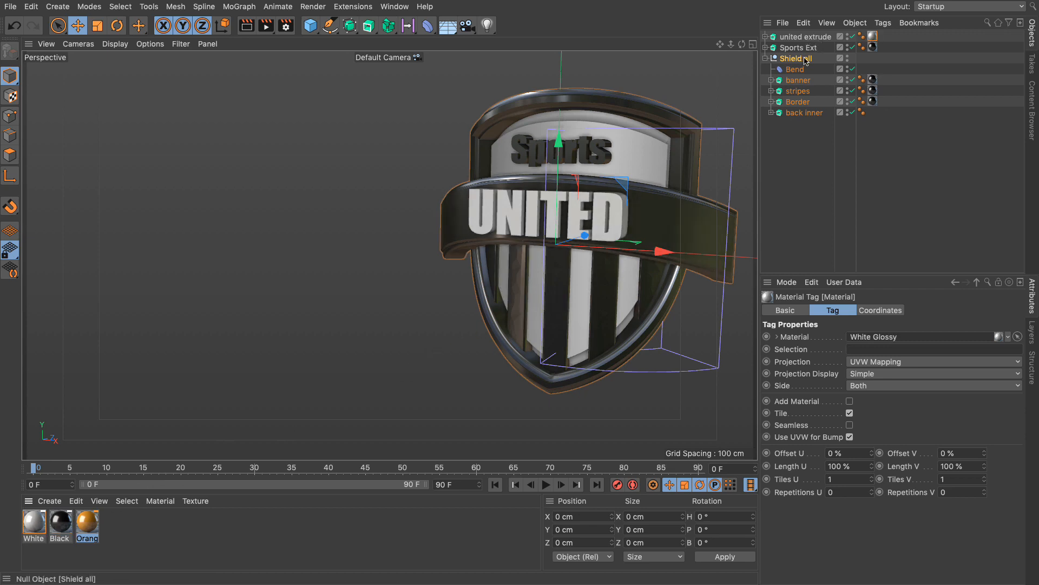
pyautogui.moveTo(87, 526); pyautogui.dragTo(810, 113)
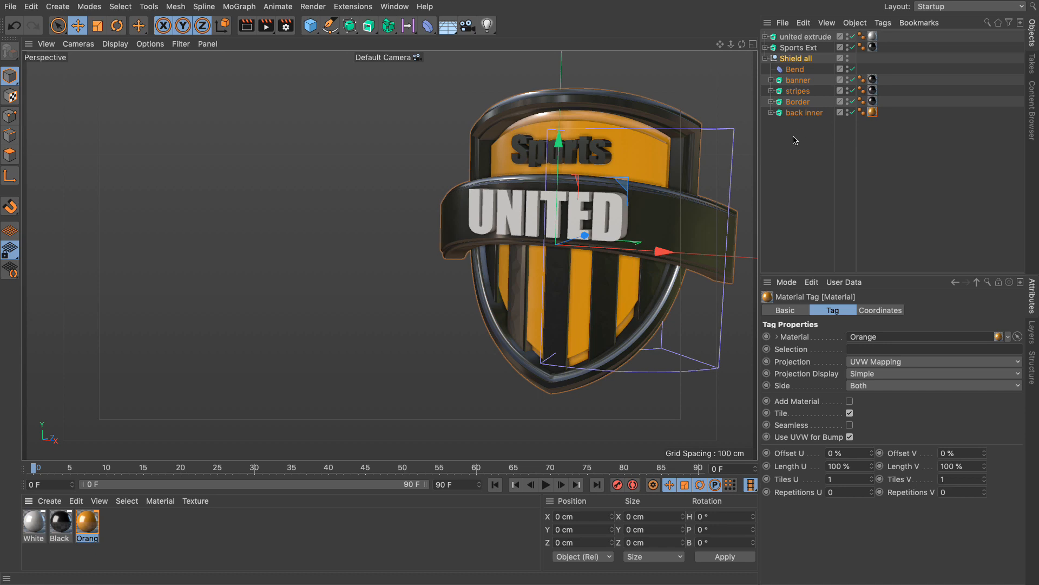
# Step: Render a preview of the colored shield in the view, and clear it again
pyautogui.click(247, 28)
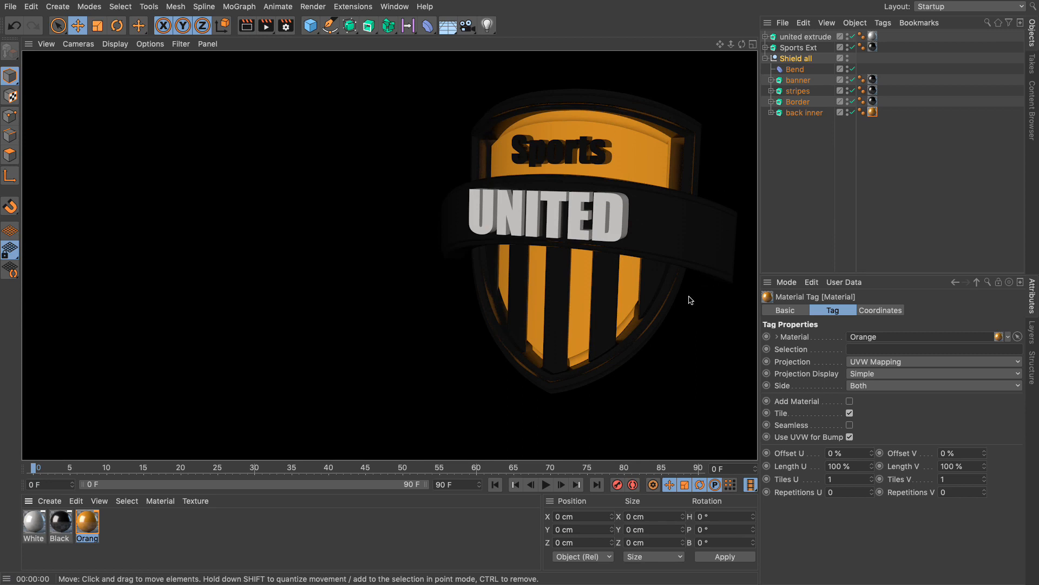
pyautogui.click(686, 224)
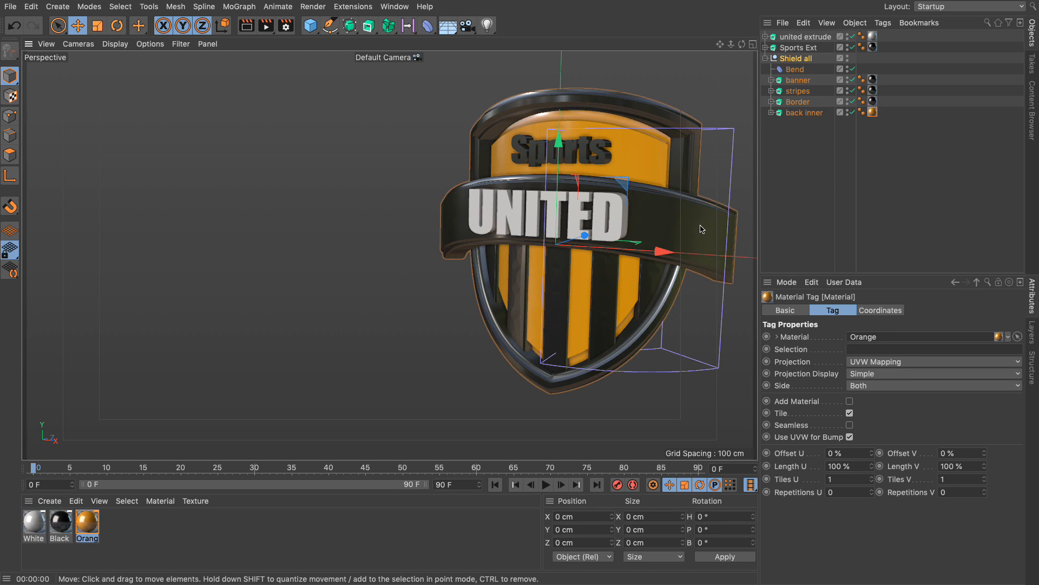
pyautogui.click(827, 140)
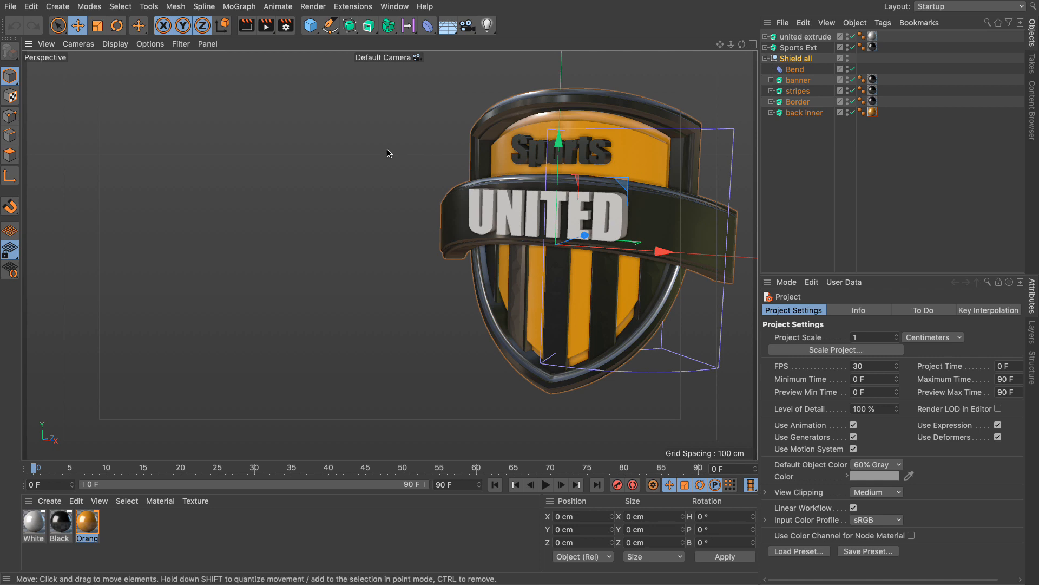
# Step: Merge the Lights and Camera 01A.c4d project into the current scene
pyautogui.click(11, 6)
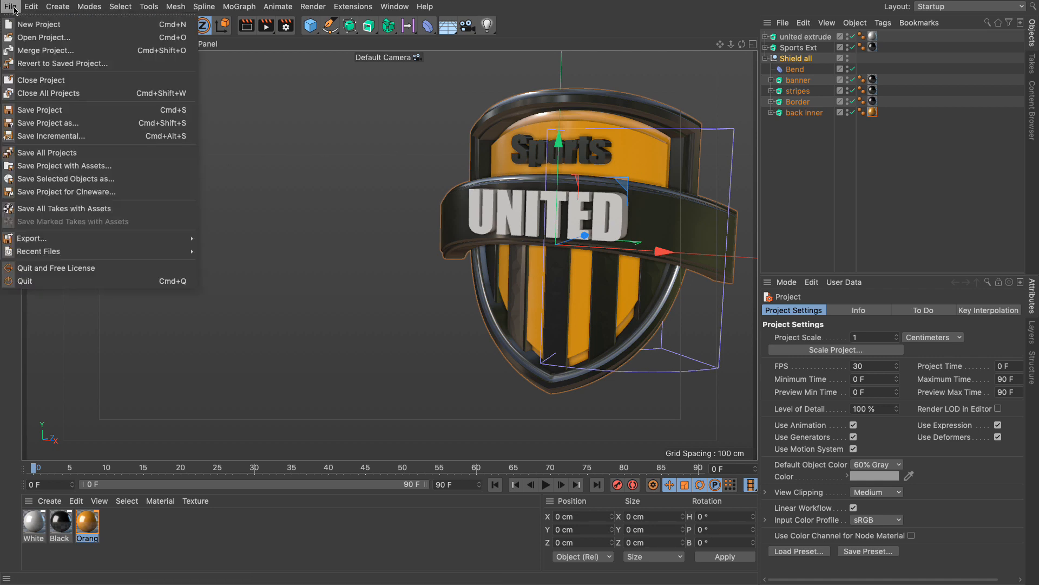
pyautogui.click(45, 50)
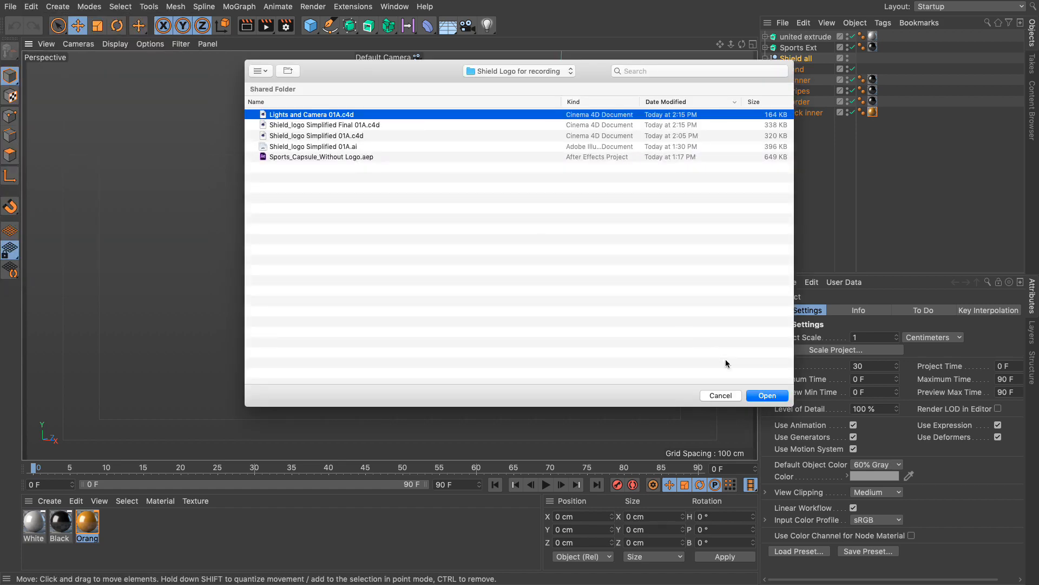
pyautogui.click(767, 395)
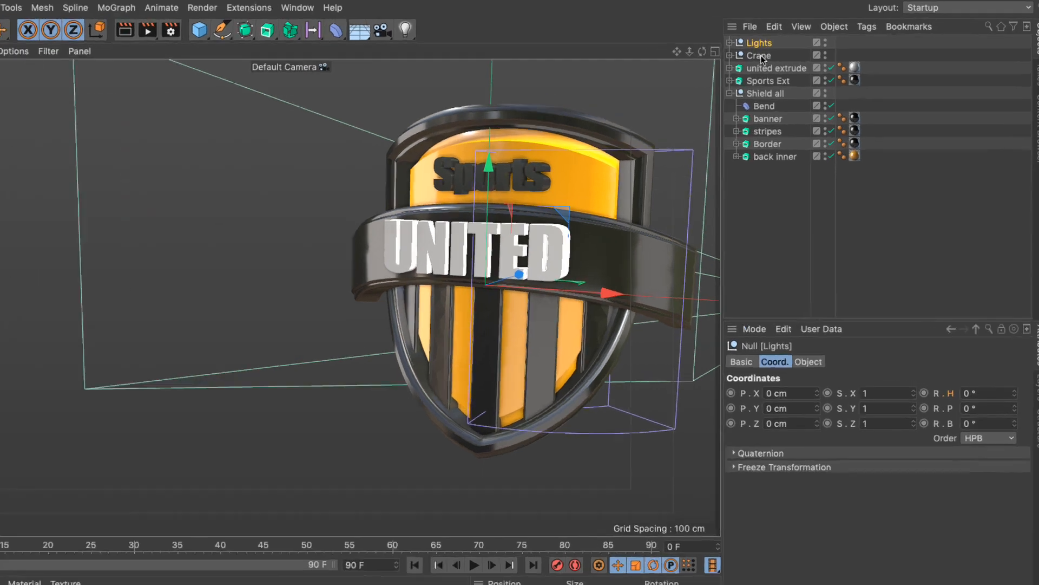
# Step: Look through the camera in the Crane group and render a preview of the shield at frame 50
pyautogui.click(755, 56)
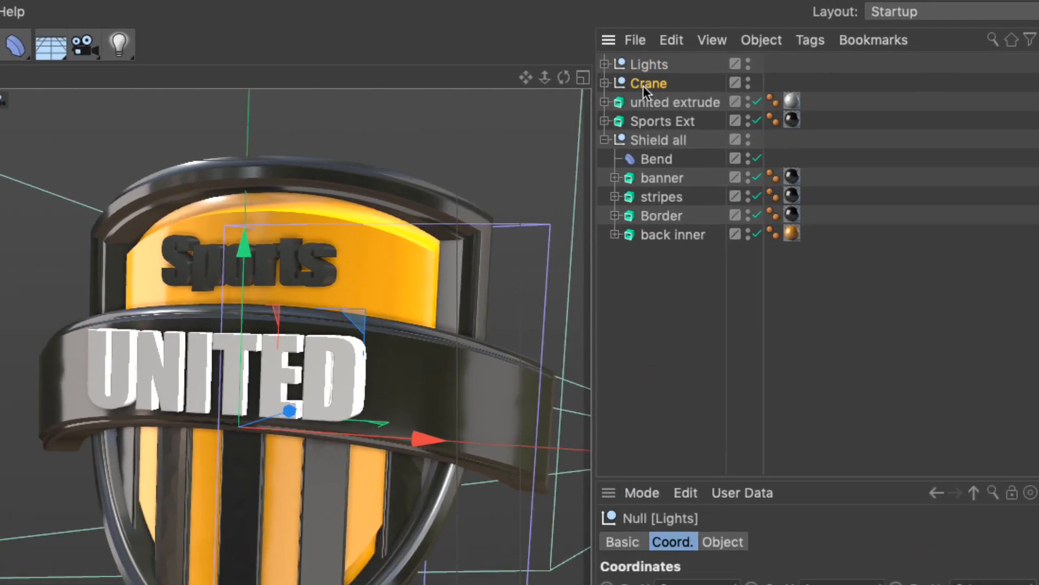
pyautogui.click(605, 83)
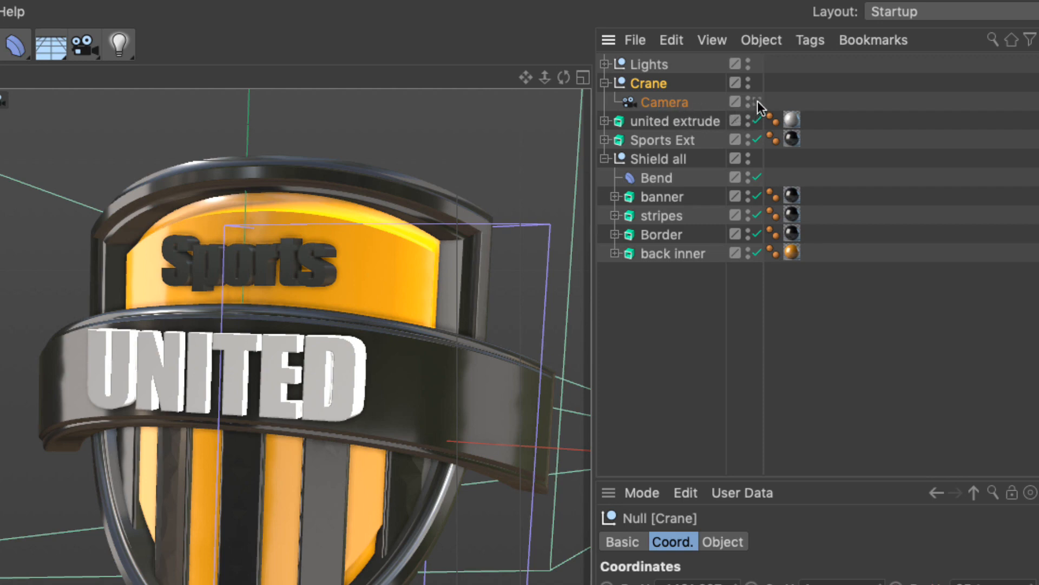
pyautogui.click(756, 102)
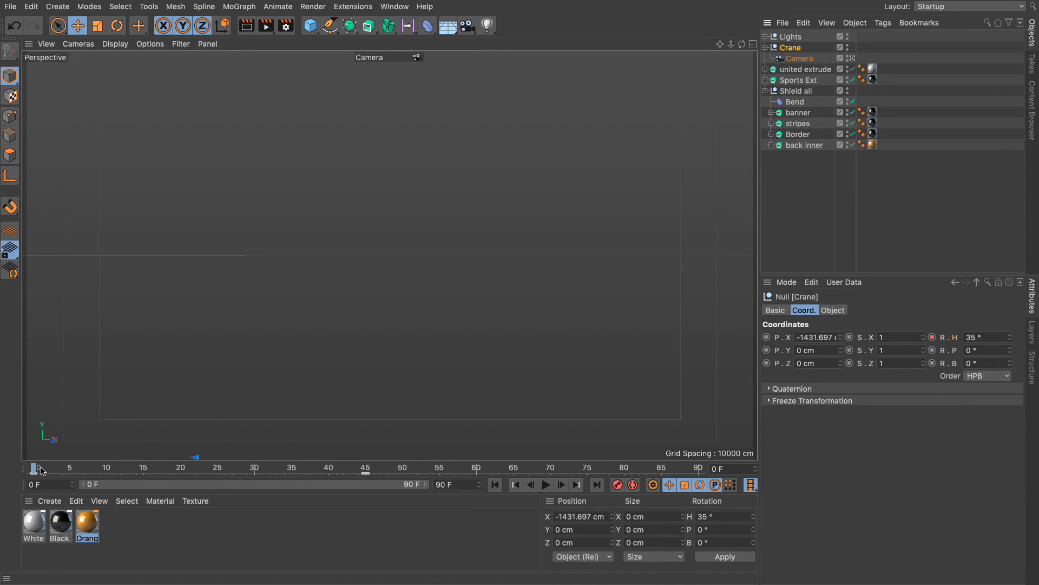
pyautogui.click(64, 470)
pyautogui.moveTo(64, 470); pyautogui.dragTo(403, 470)
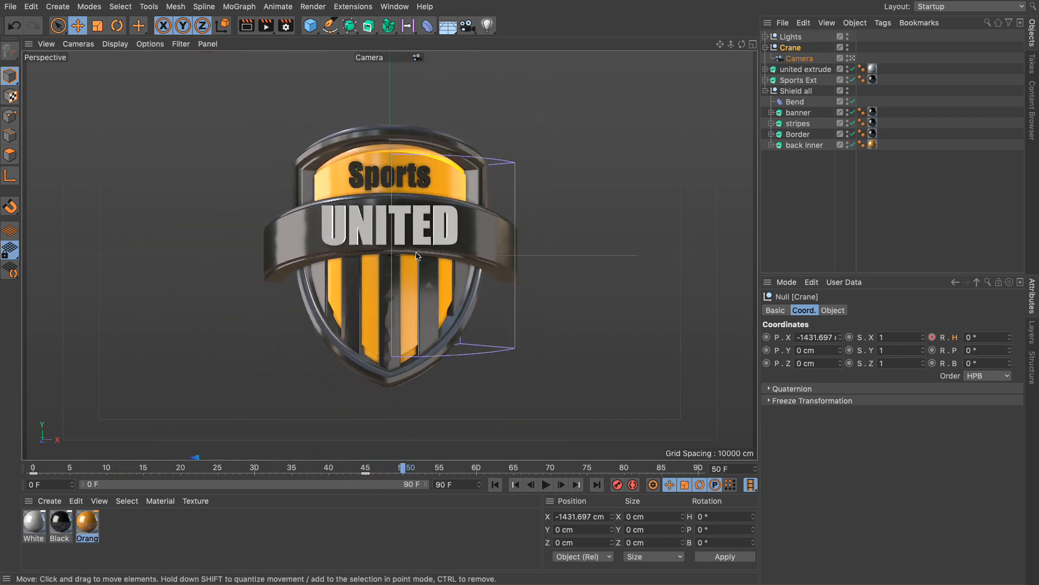
pyautogui.click(247, 28)
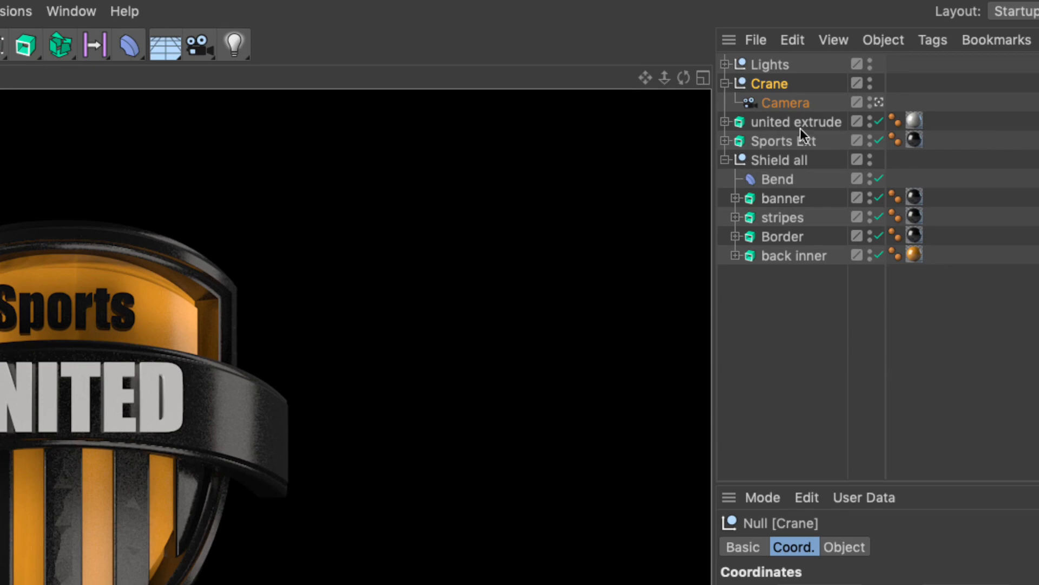
# Step: Turn off Use Edge Breaks on the Phong tags of united extrude, Sports Ext, banner, stripes, Border and back inner together
pyautogui.click(895, 122)
pyautogui.click(895, 139)
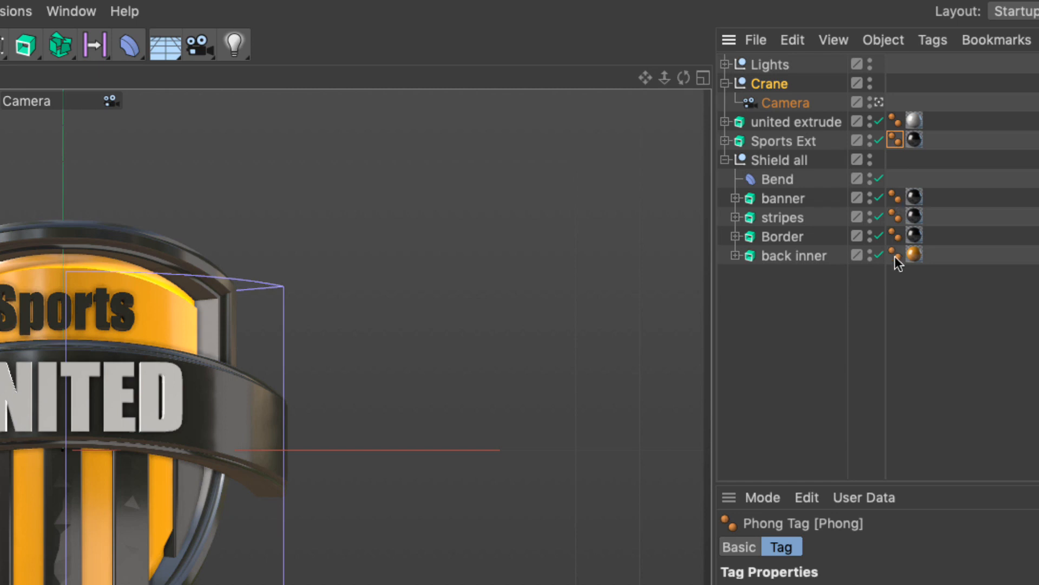
pyautogui.click(894, 122)
pyautogui.keyDown('shift'); pyautogui.click(895, 142); pyautogui.keyUp('shift')
pyautogui.keyDown('shift'); pyautogui.click(894, 197); pyautogui.keyUp('shift')
pyautogui.keyDown('shift'); pyautogui.click(895, 216); pyautogui.keyUp('shift')
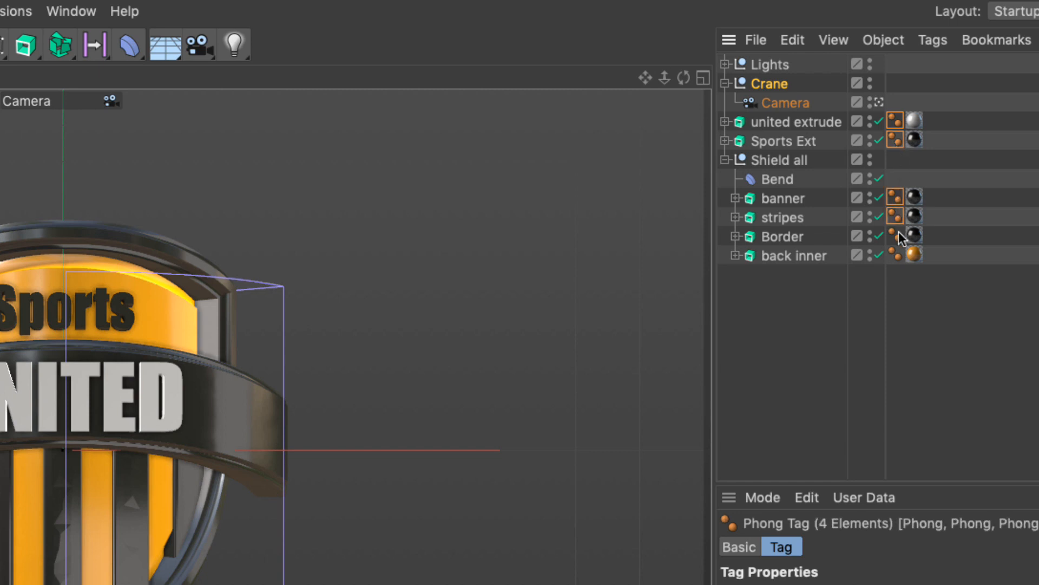
pyautogui.keyDown('shift'); pyautogui.click(894, 236); pyautogui.keyUp('shift')
pyautogui.keyDown('shift'); pyautogui.click(895, 255); pyautogui.keyUp('shift')
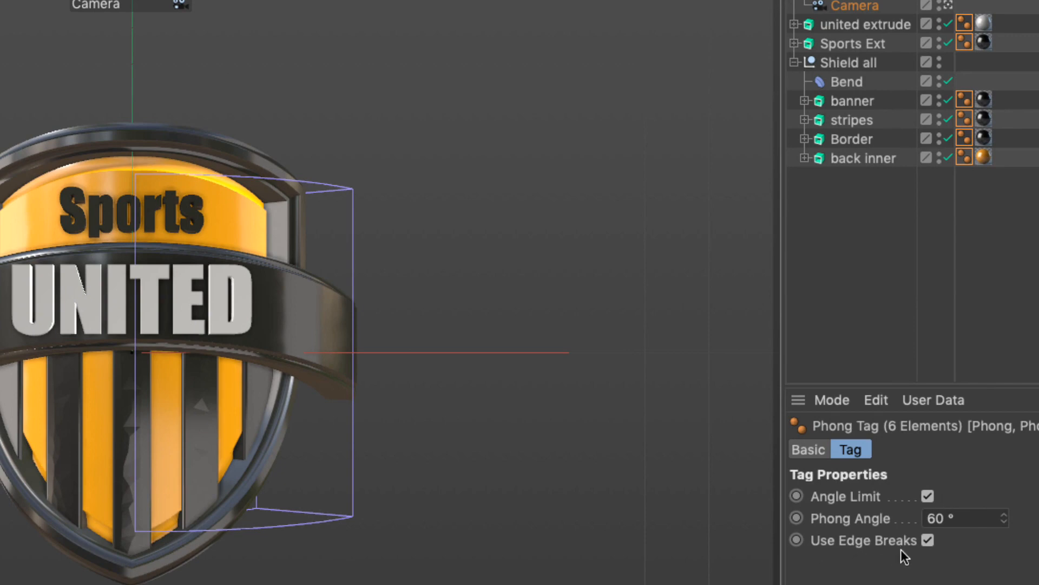
pyautogui.click(931, 542)
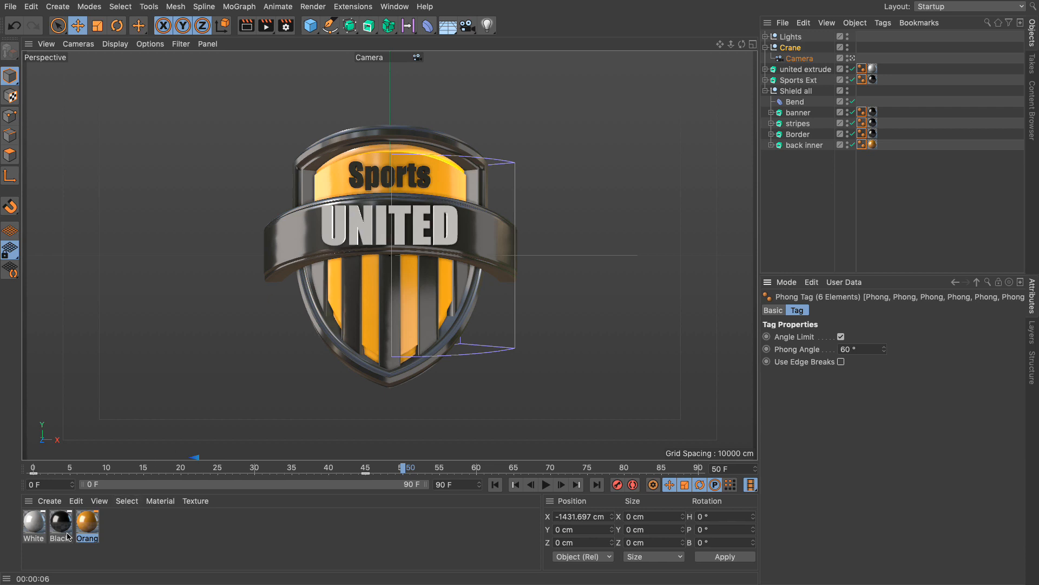
# Step: Set the roughness of the White Glossy material's Cover reflectance layer to 5%
pyautogui.doubleClick(35, 524)
pyautogui.click(195, 246)
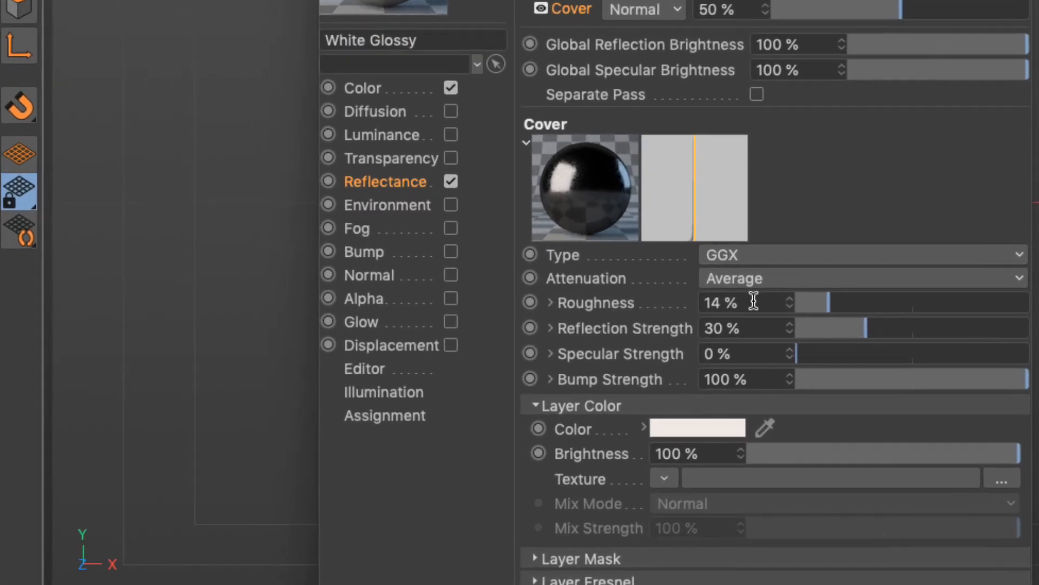
pyautogui.click(754, 301)
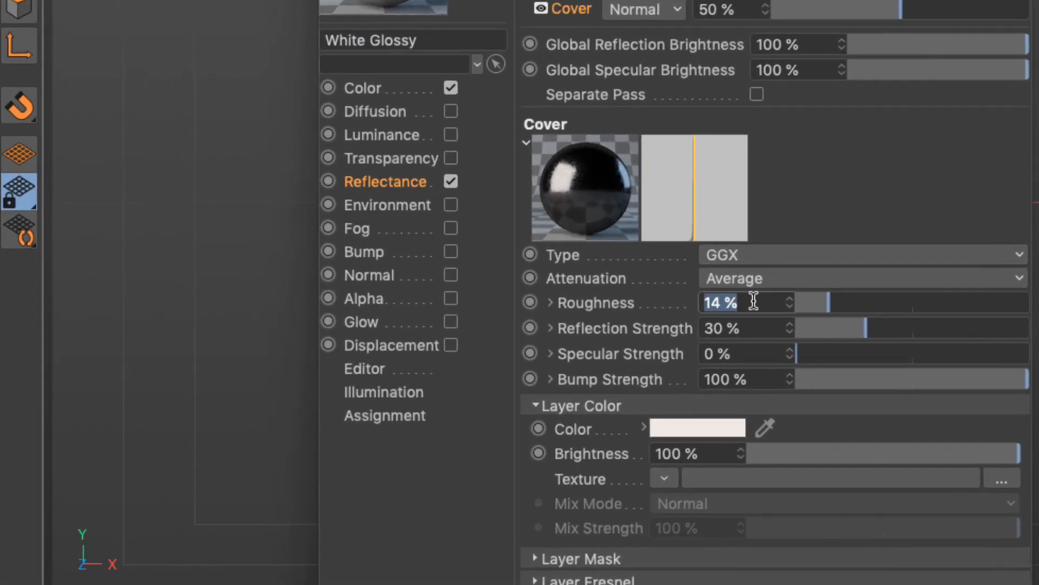
pyautogui.write('5')
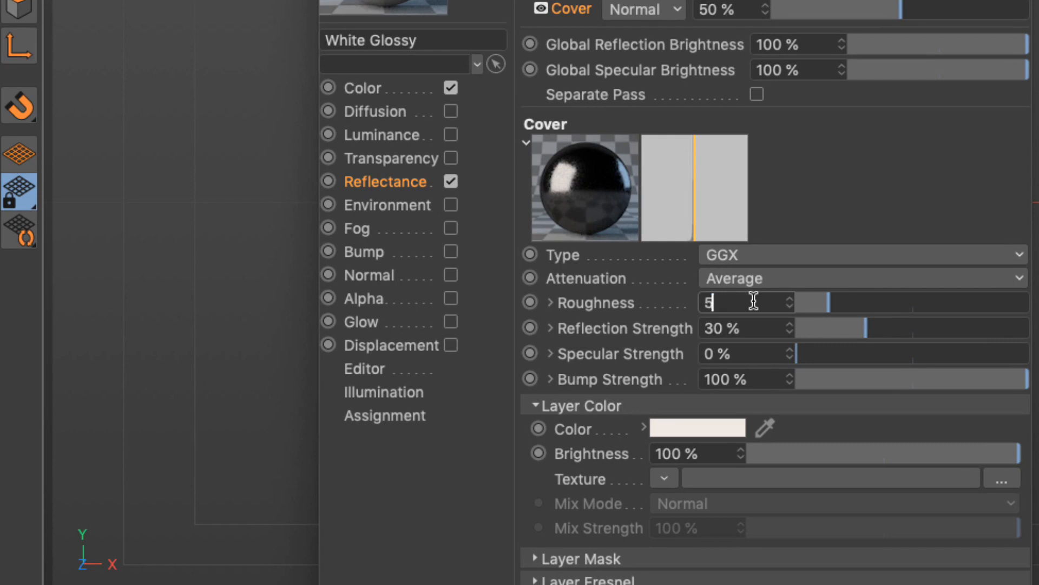
pyautogui.press('Return')
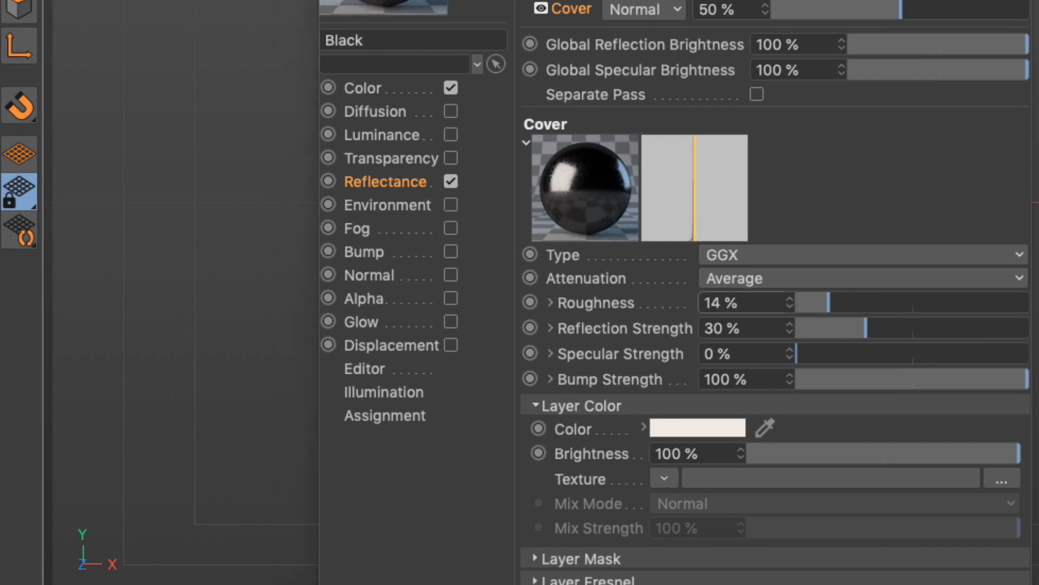
# Step: Set the Cover layer roughness of the Black and Orange materials to 5% each, and render the view
pyautogui.click(746, 307)
pyautogui.write('5')
pyautogui.press('Return')
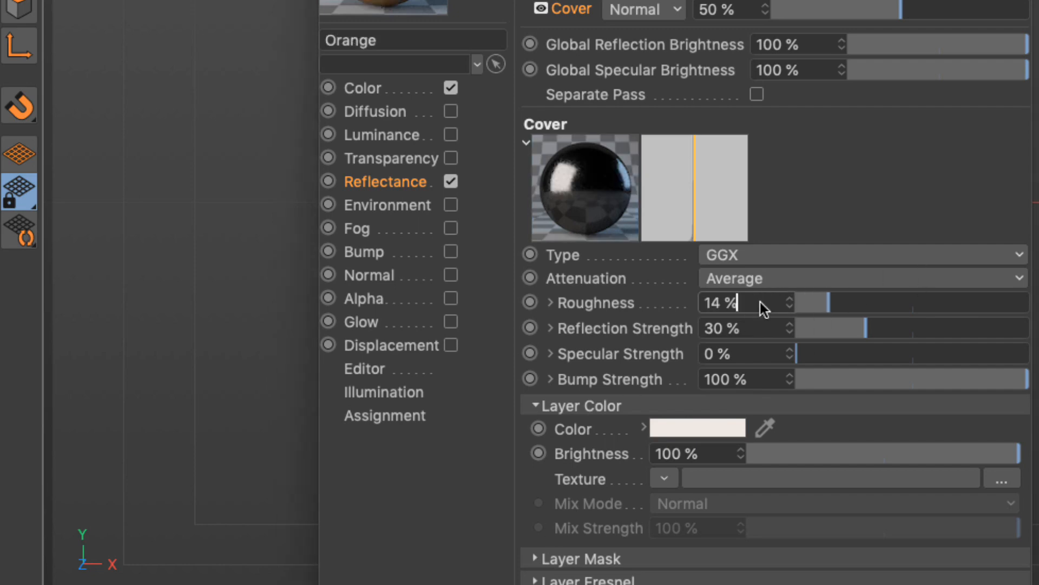
pyautogui.click(760, 303)
pyautogui.write('5')
pyautogui.press('Return')
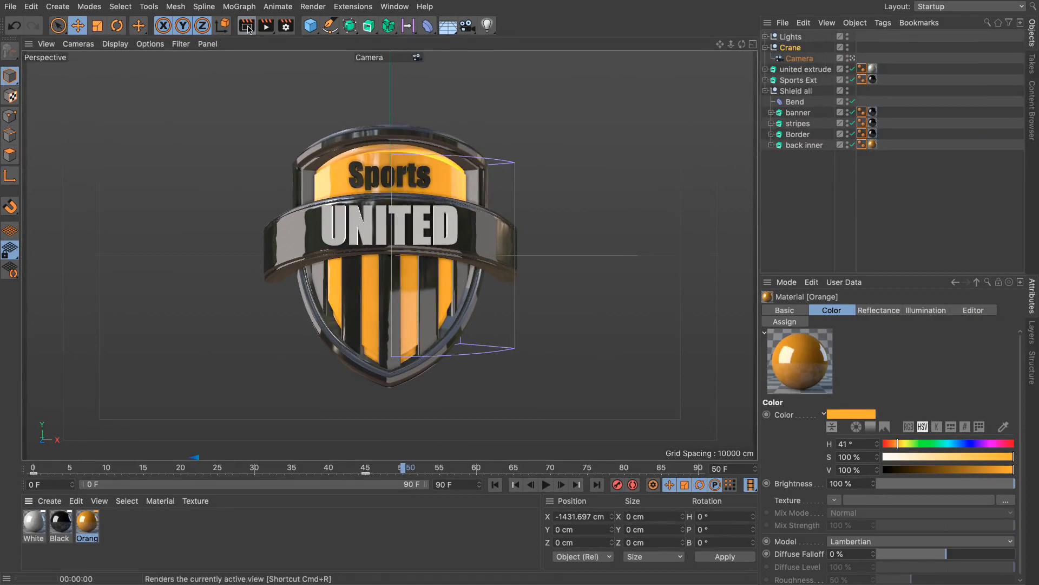
pyautogui.click(247, 26)
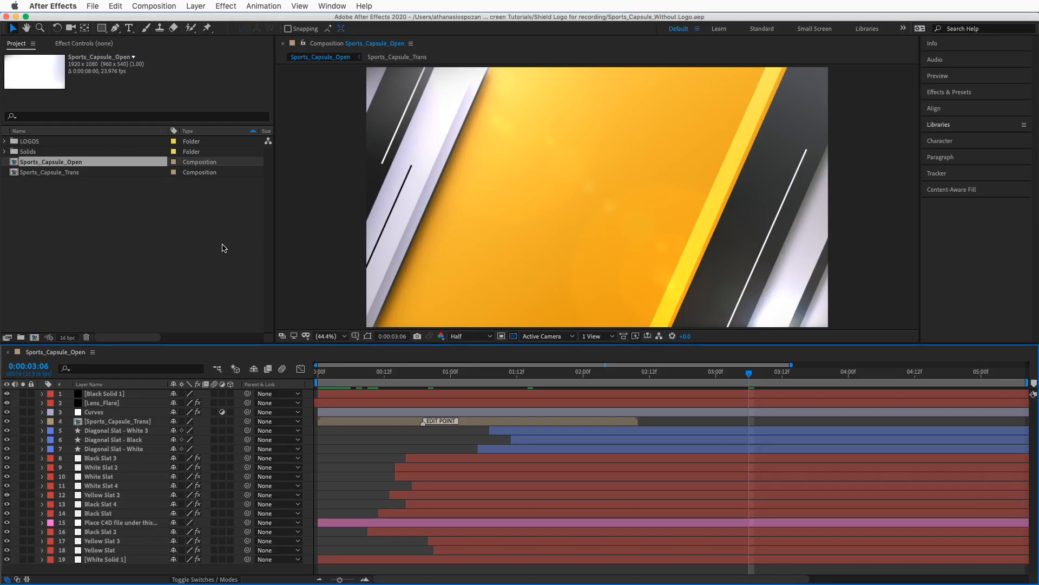
# Step: Switch to After Effects and import Shield_logo Simplified 01A.c4d into the Sports_Capsule_Without Logo.aep project
pyautogui.click(92, 6)
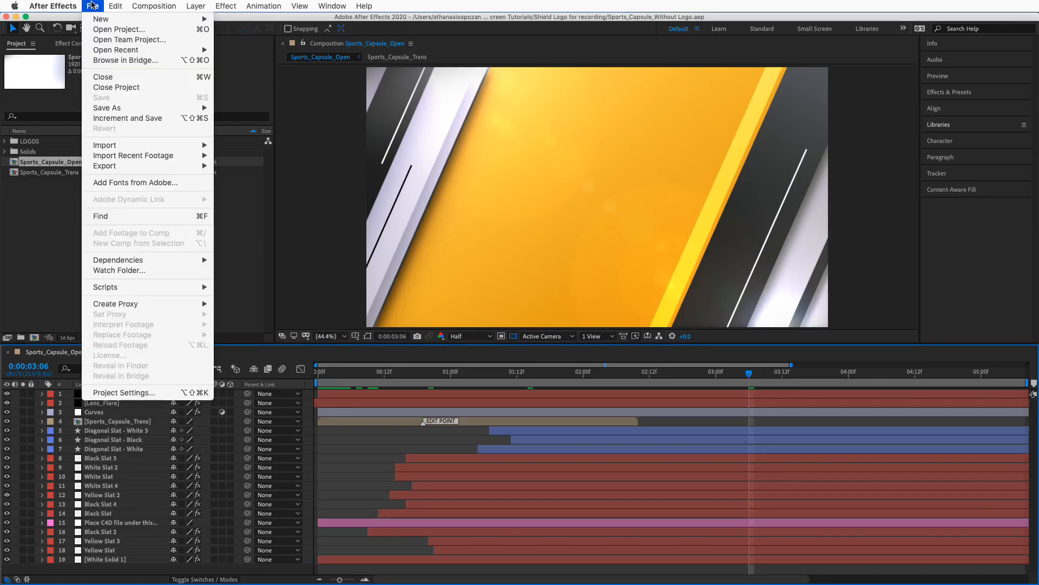
pyautogui.moveTo(127, 145)
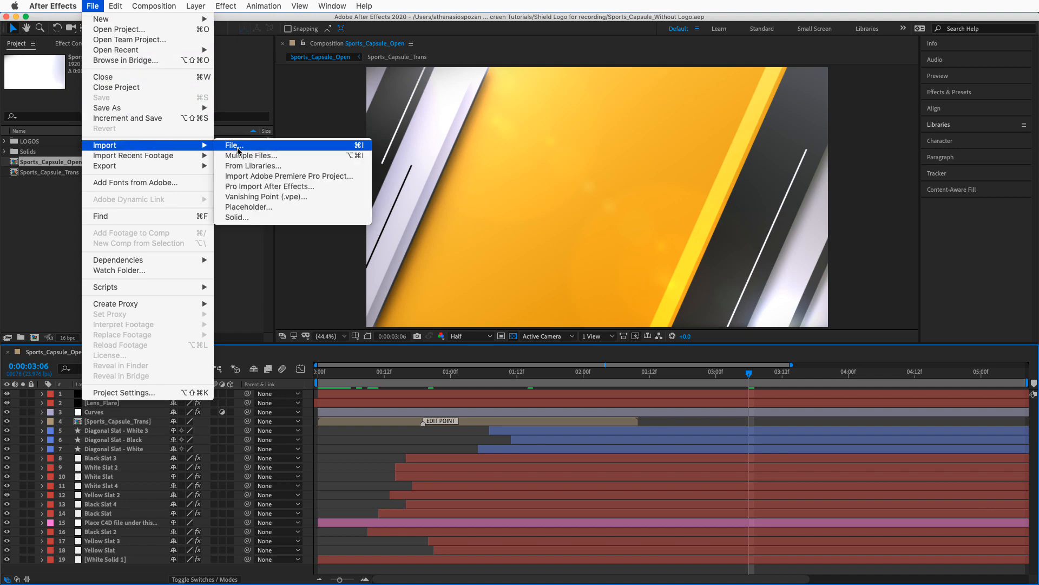
pyautogui.click(234, 145)
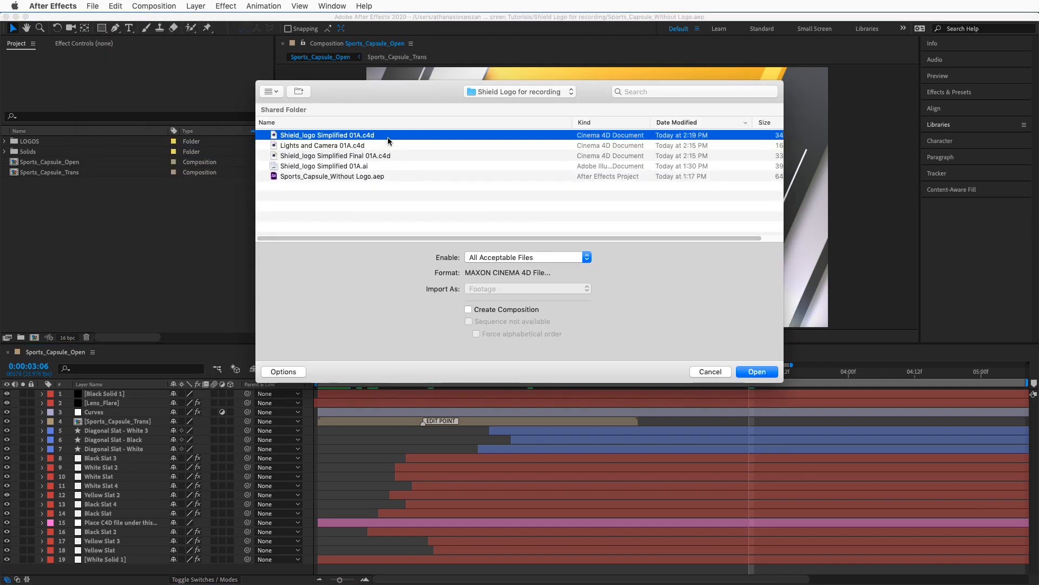
pyautogui.click(757, 372)
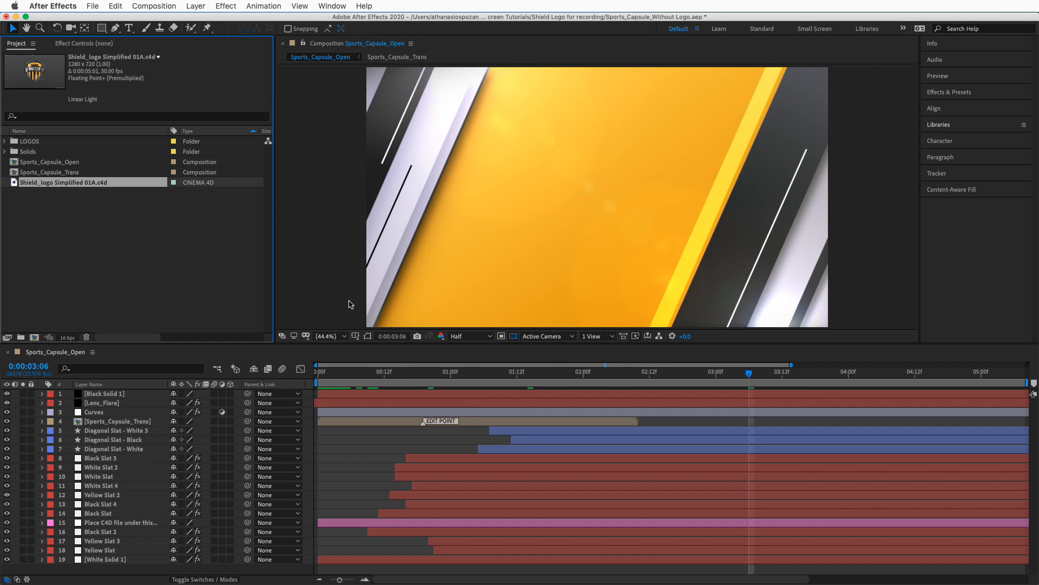
# Step: Add the shield C4D file beneath the "Place C4D file under this" layer and align its start with Diagonal Slat - White 3
pyautogui.moveTo(16, 185); pyautogui.dragTo(114, 524)
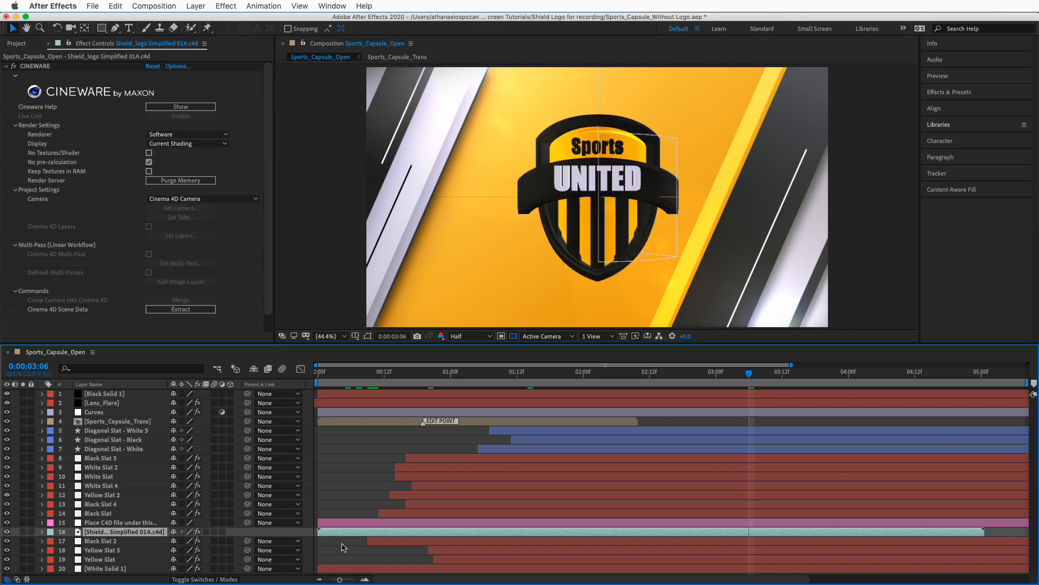
pyautogui.moveTo(350, 535); pyautogui.dragTo(507, 534)
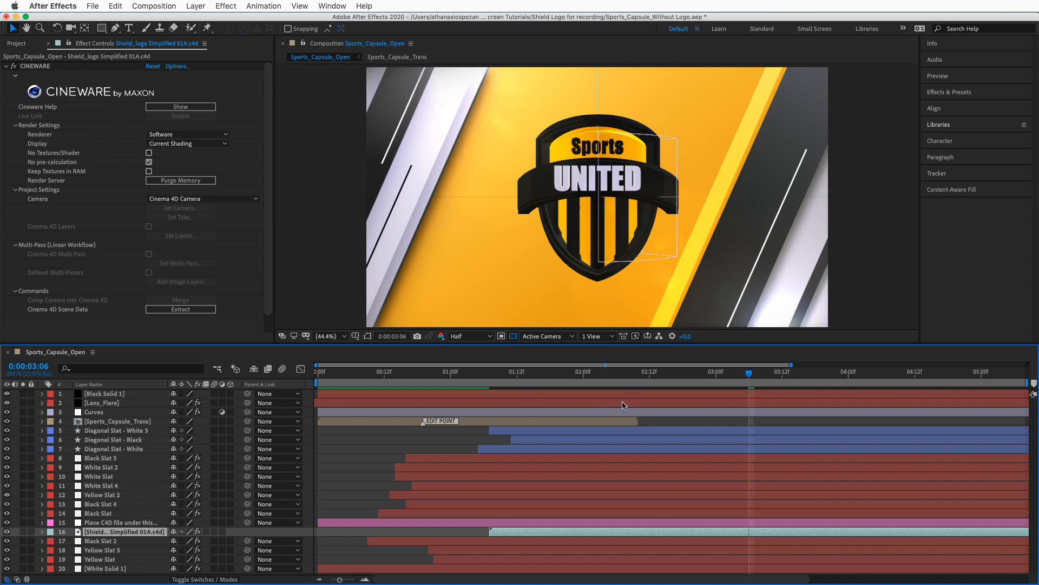
# Step: Scrub the composition to 0:00:02:18 and set the shield layer's Cineware renderer to Standard (Final)
pyautogui.click(456, 376)
pyautogui.moveTo(437, 386); pyautogui.dragTo(683, 391)
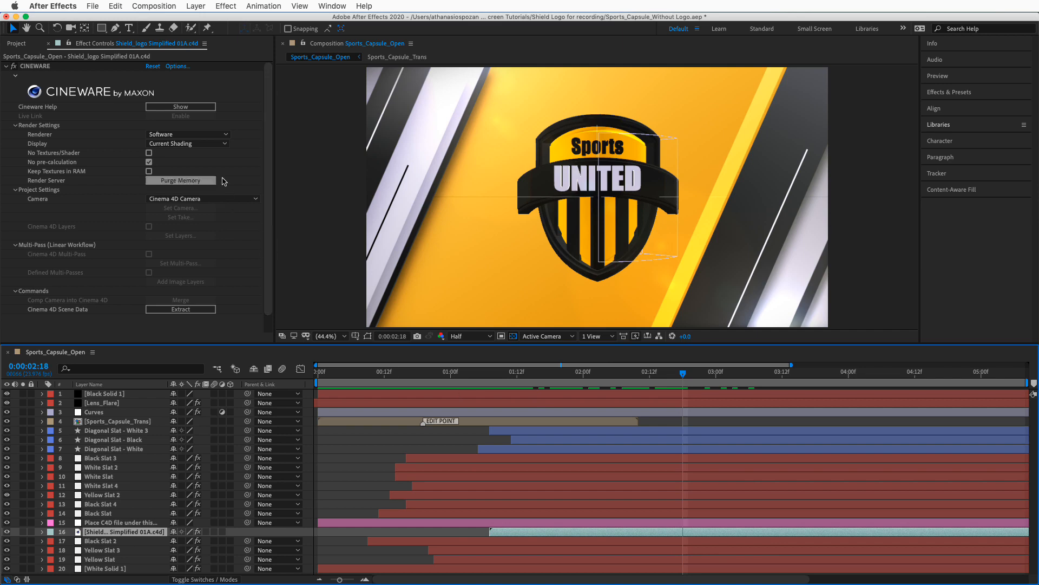
pyautogui.click(218, 135)
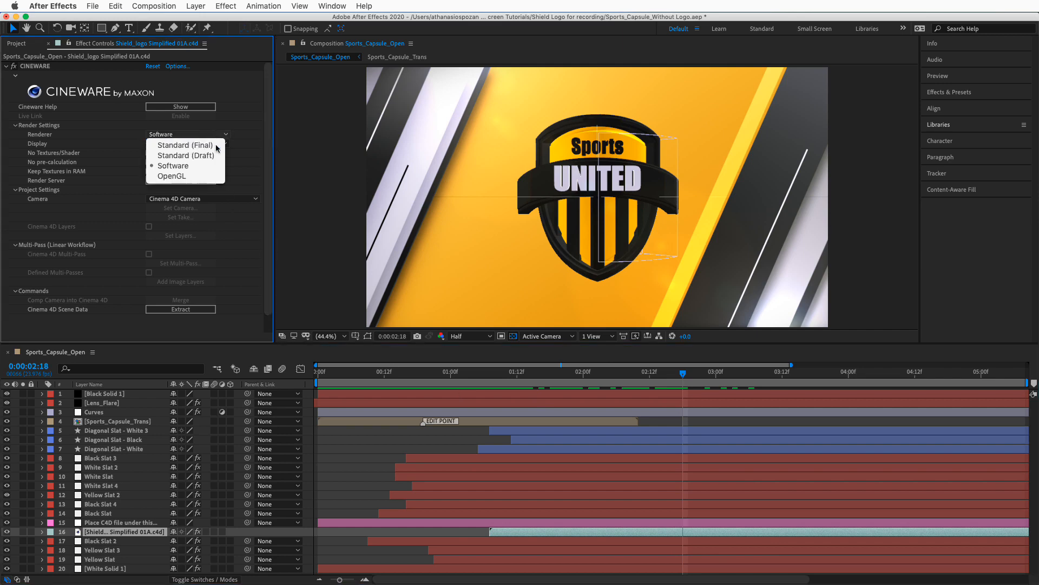
pyautogui.click(216, 147)
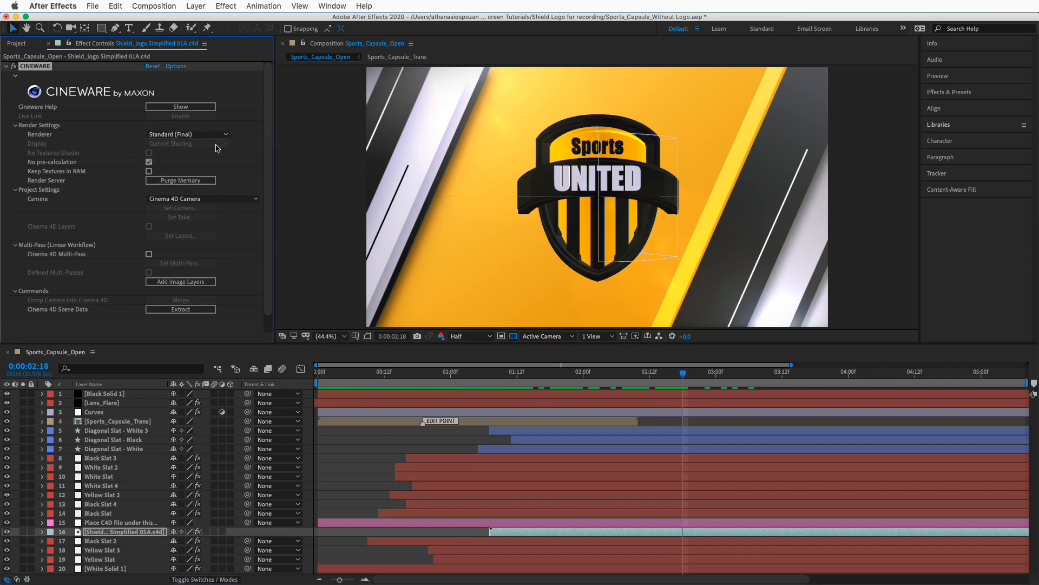